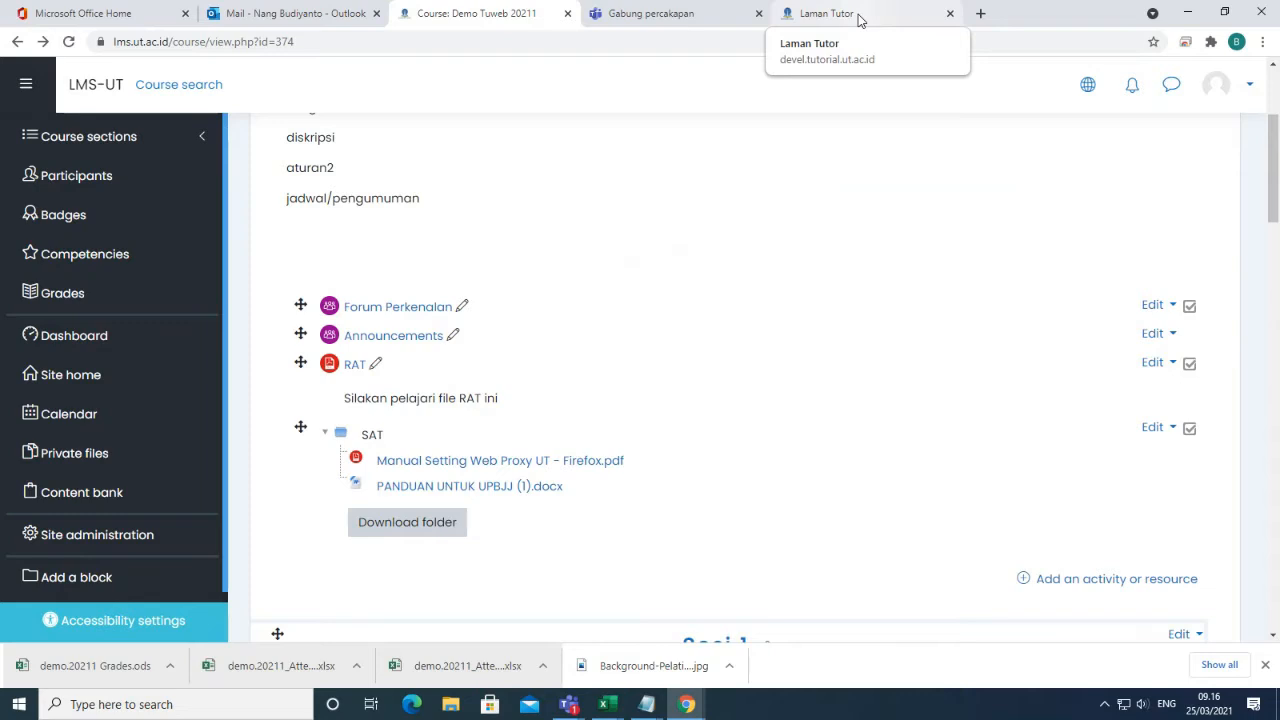
Switch to the Laman Tutor tab and select its devel.tutorial.ut.ac.id web address.
{"action": "left_click", "coordinate": [860, 20]}
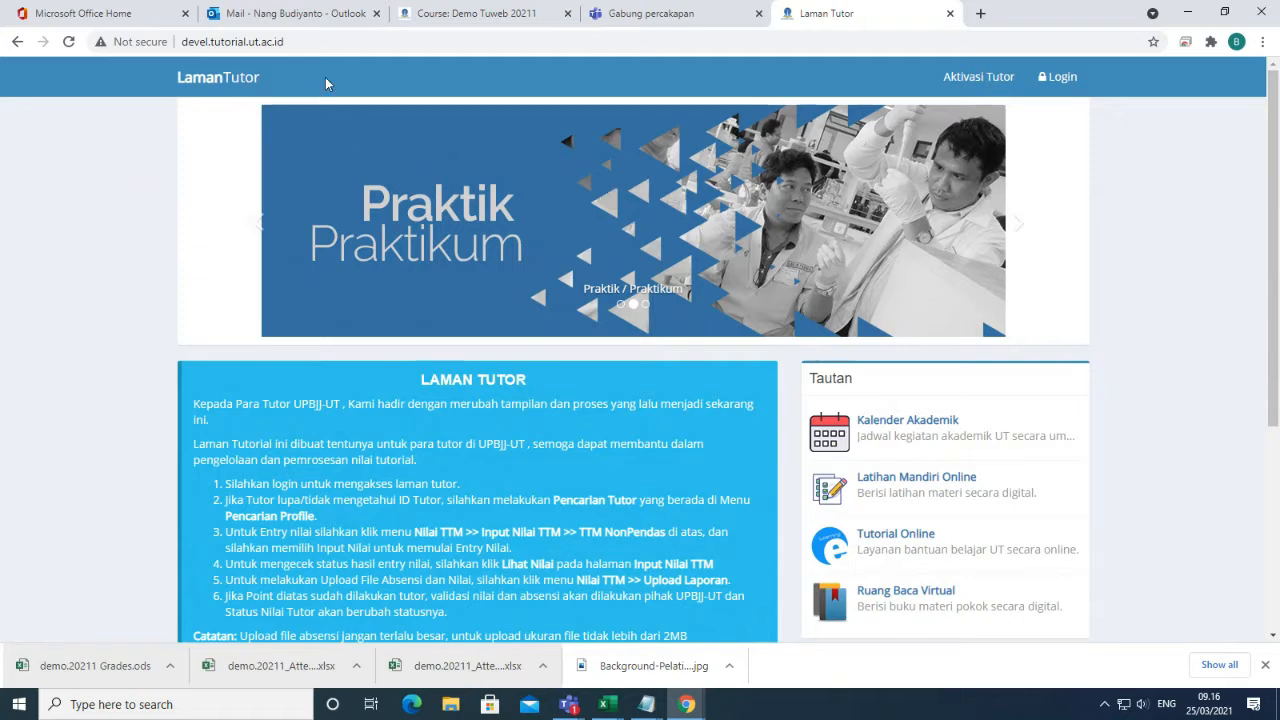
{"action": "left_click", "coordinate": [237, 41]}
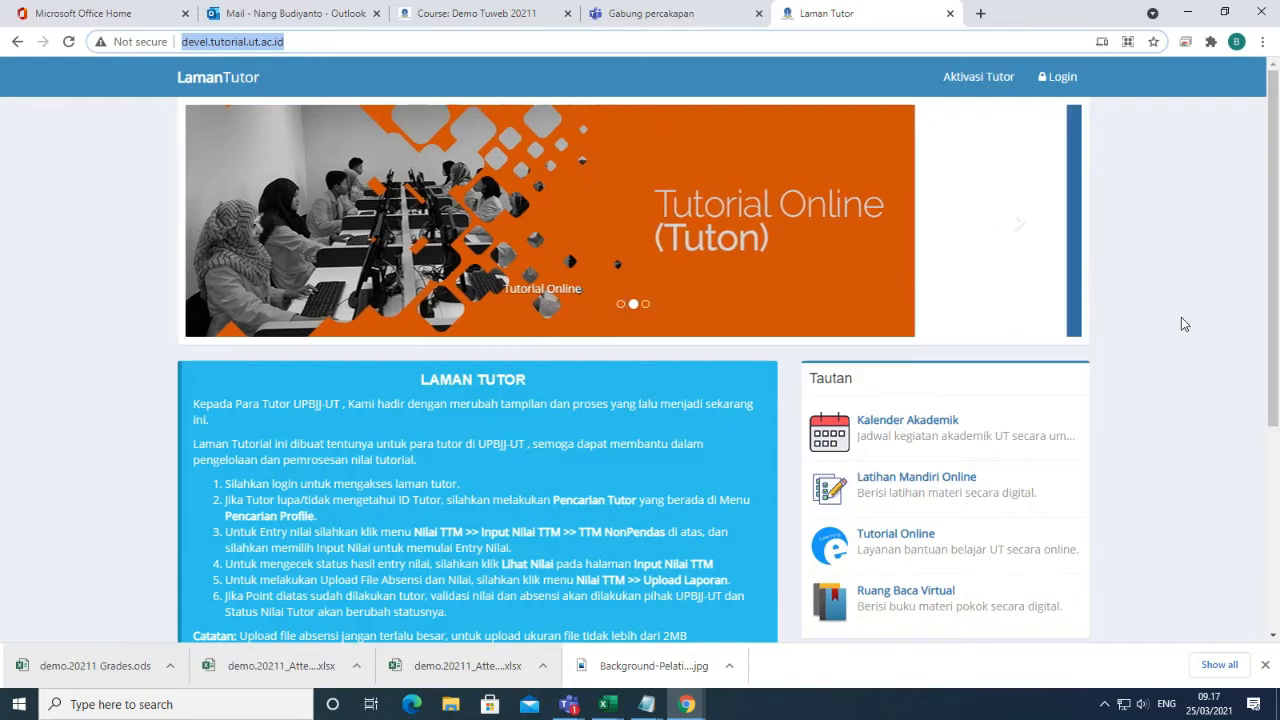
Paste the tutor ID into the Aktivasi Tutor form and bring up its date-of-birth calendar.
{"action": "left_click", "coordinate": [976, 85]}
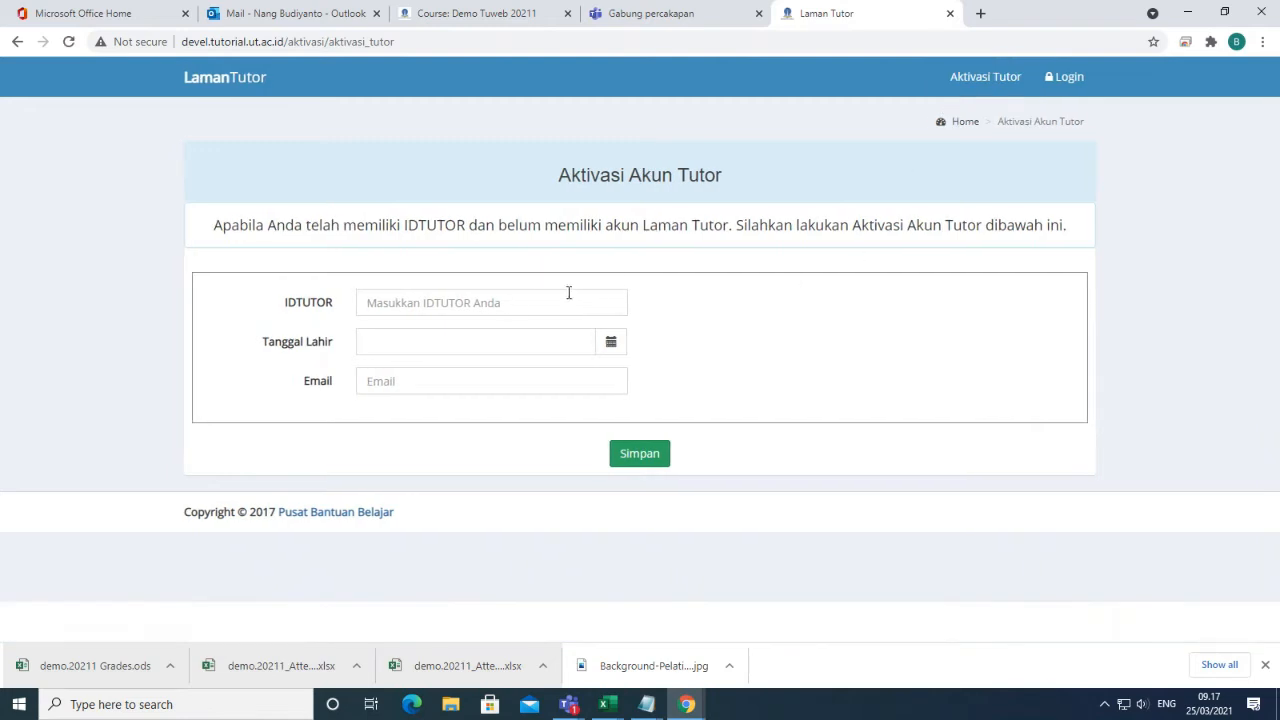
{"action": "left_click", "coordinate": [553, 292]}
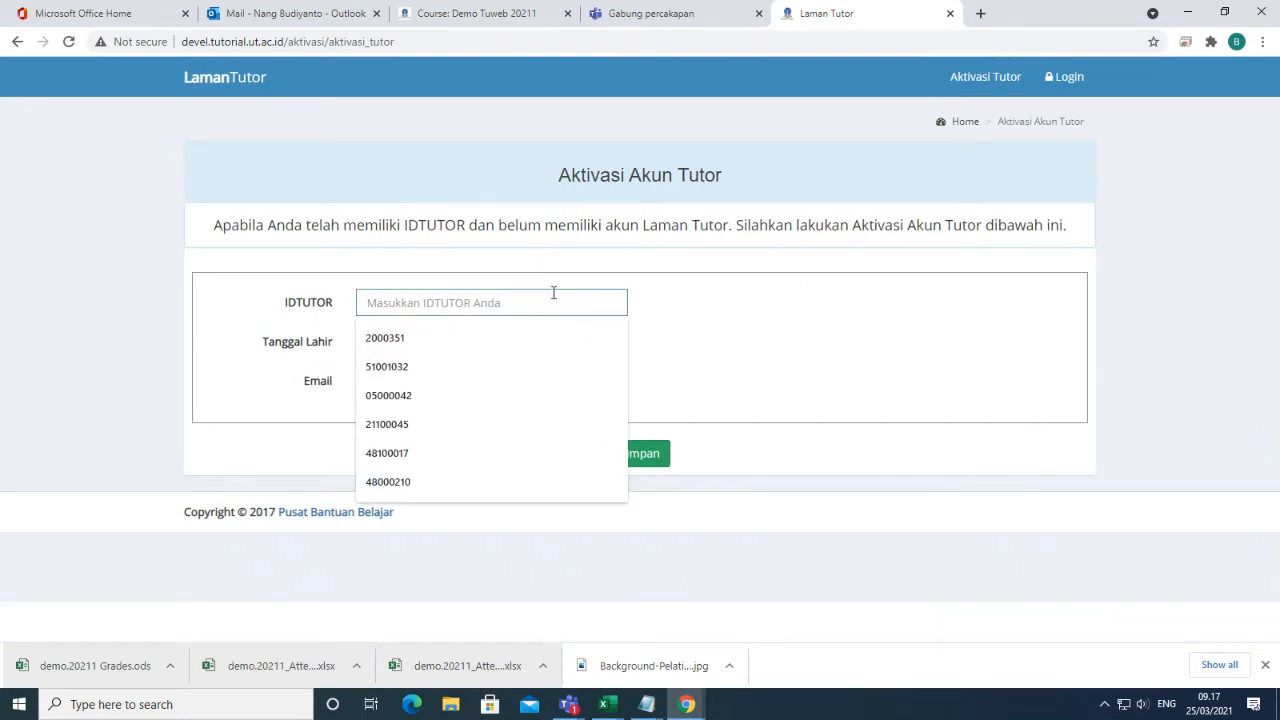
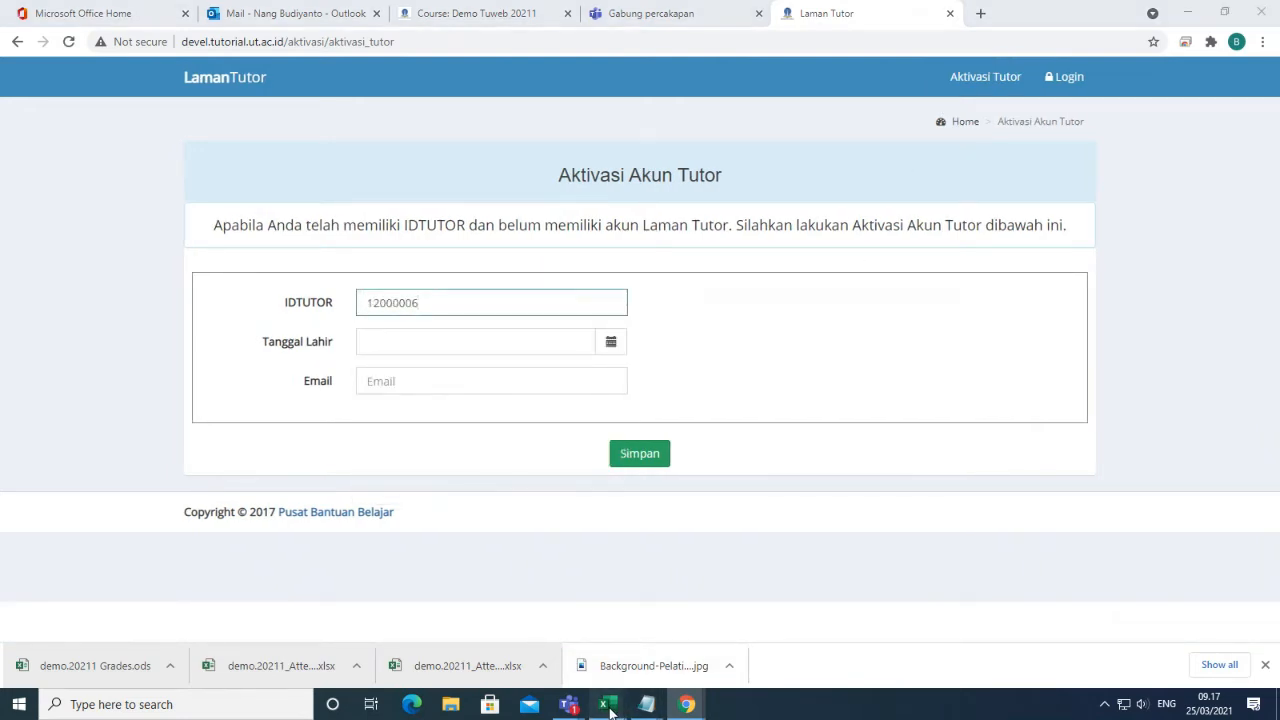
{"action": "mouse_move", "coordinate": [567, 676]}
{"action": "left_click", "coordinate": [473, 346]}
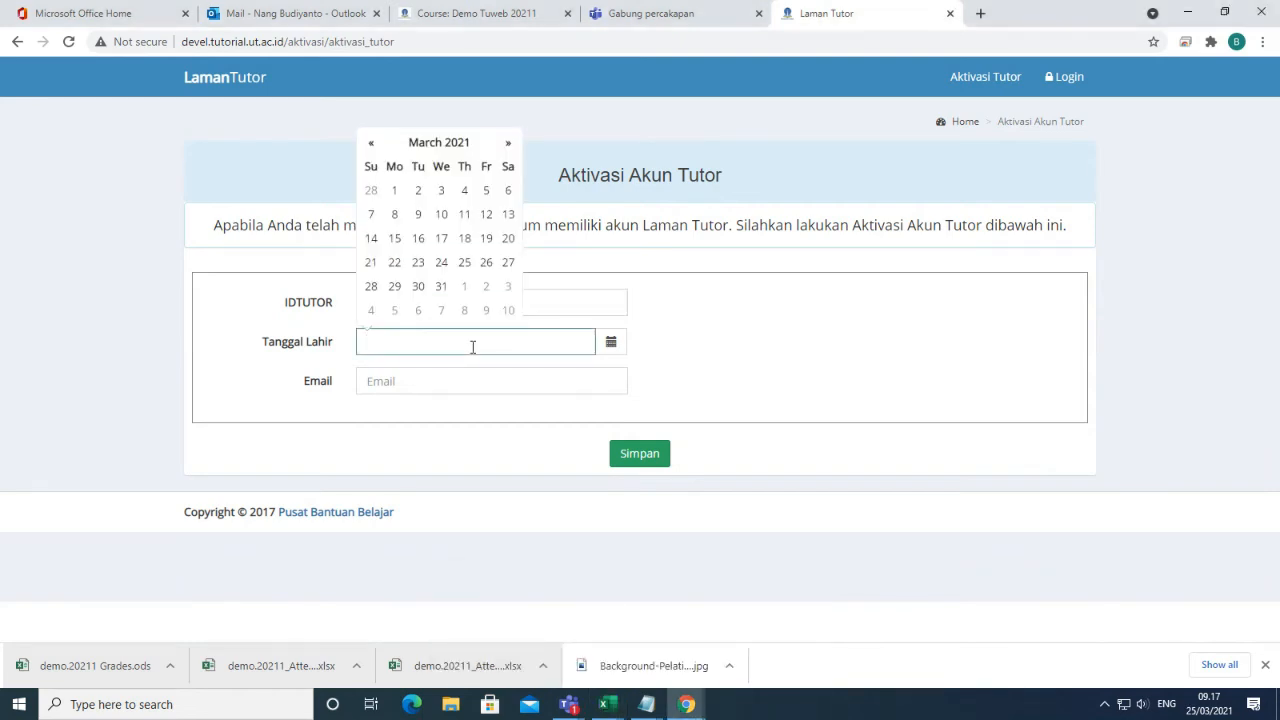
On the login page, enter the tutor username and begin filling in the captcha.
{"action": "left_click", "coordinate": [1064, 77]}
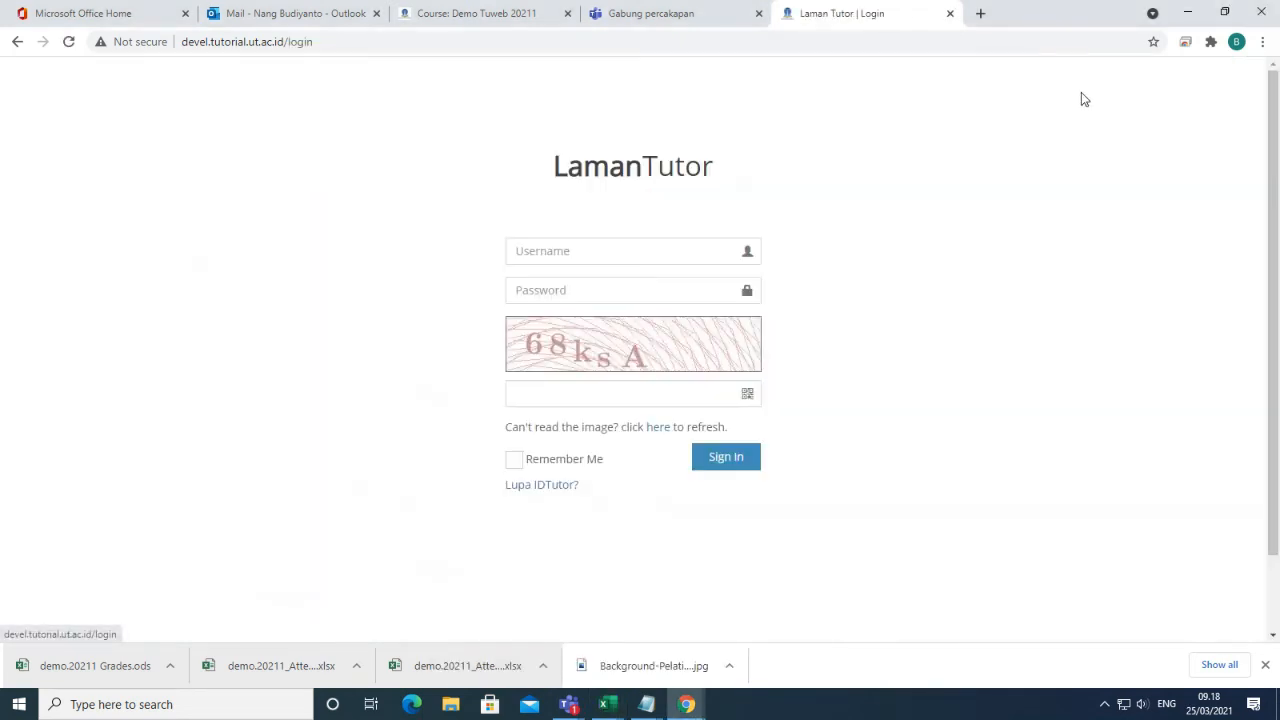
{"action": "left_click", "coordinate": [618, 251]}
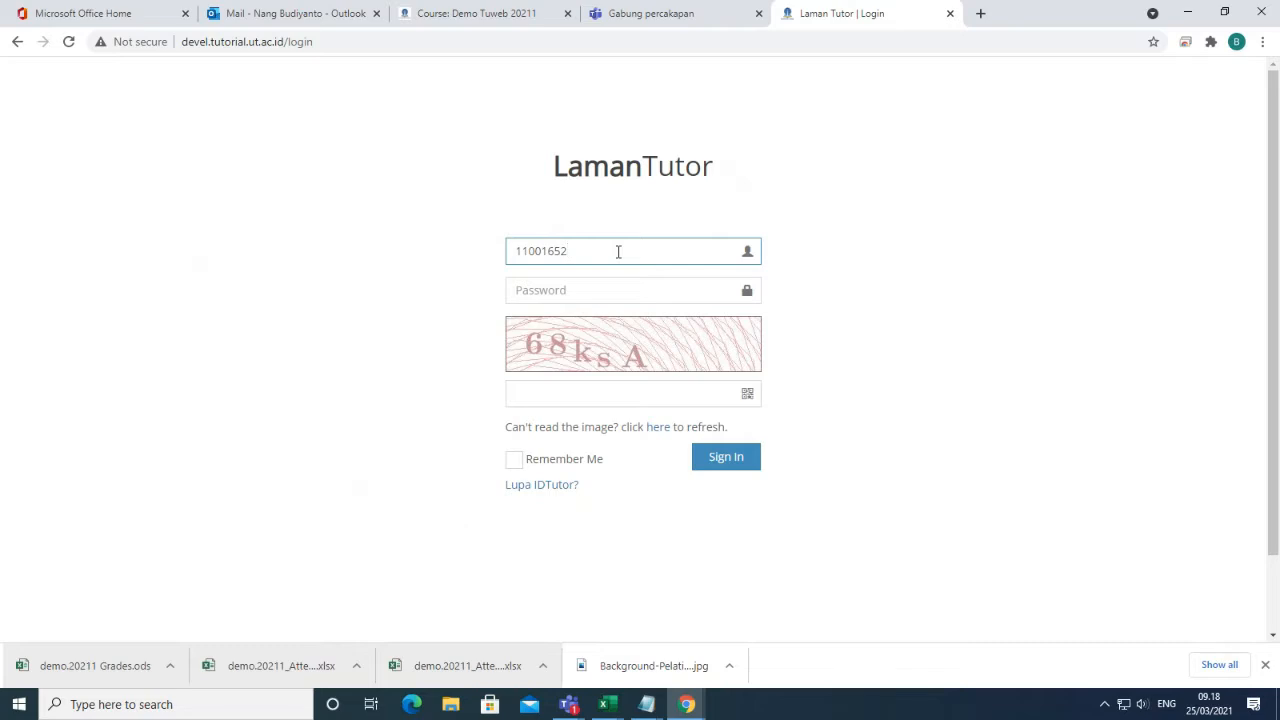
{"action": "left_click", "coordinate": [571, 395]}
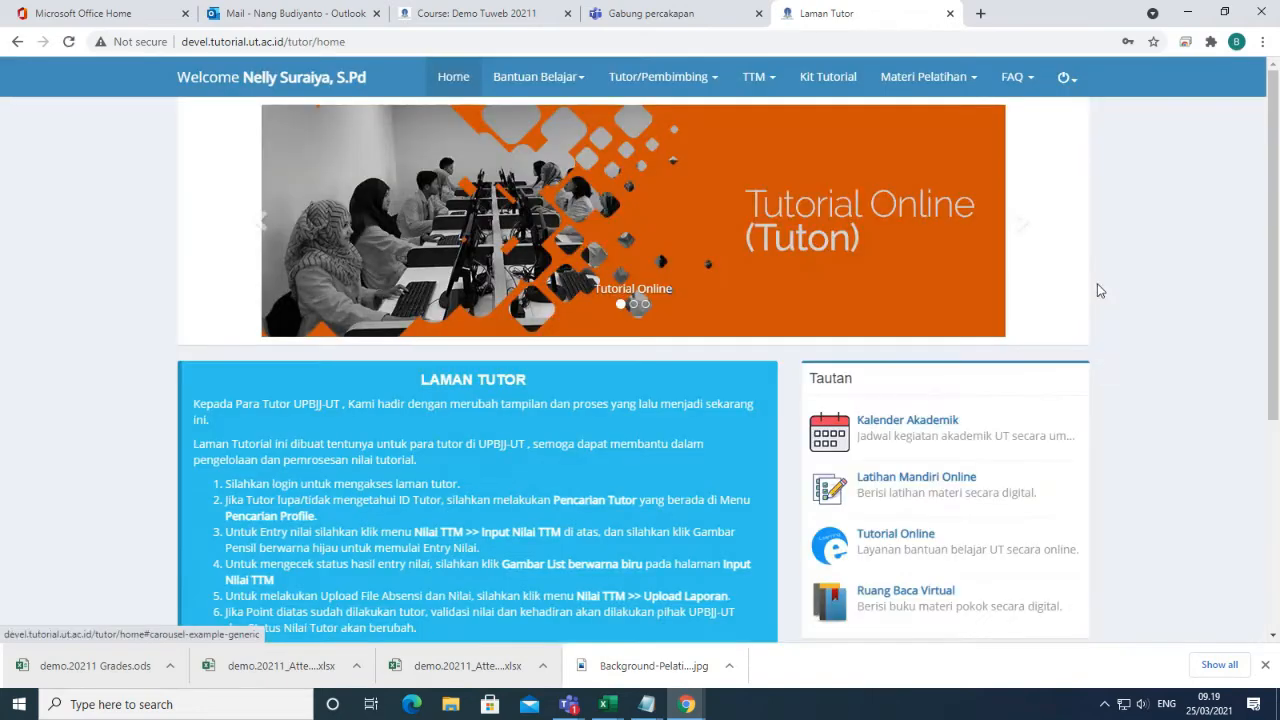
Show the TTM options: Tanda Tangan Tutor, Upload Laporan and Input Nilai TTM.
{"action": "left_click", "coordinate": [755, 88]}
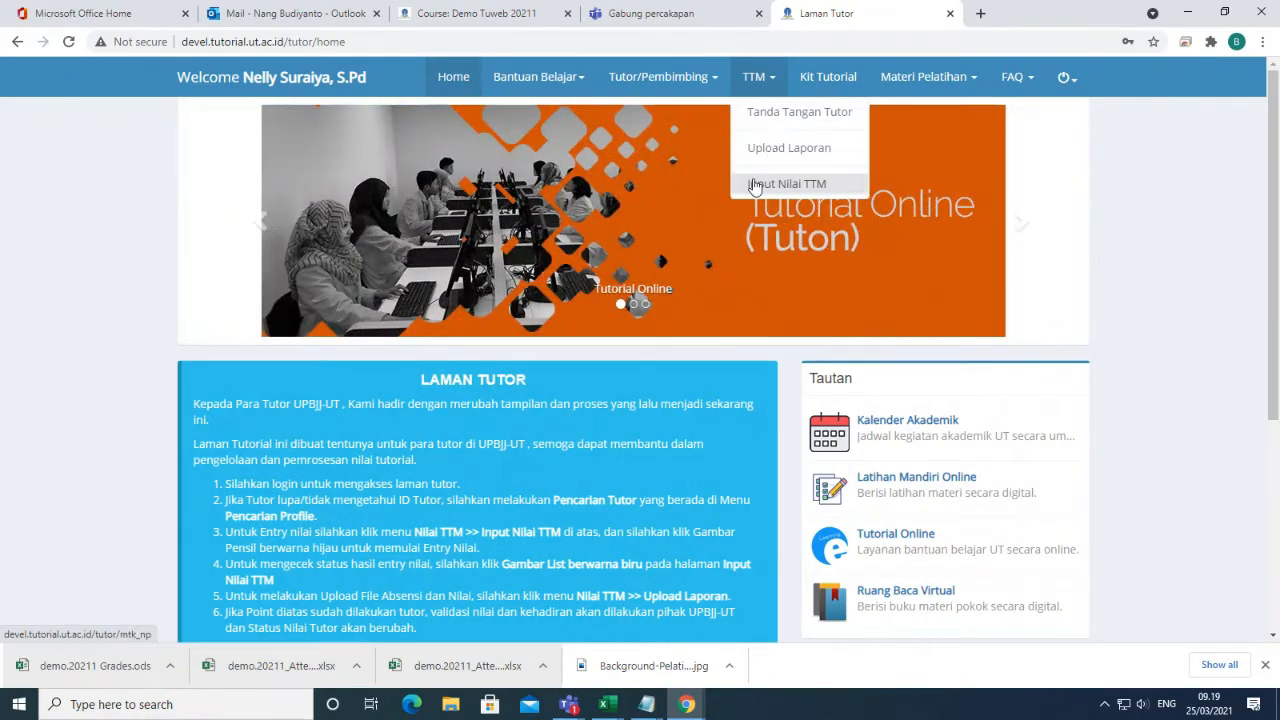
Delete the existing tutor signature and save a newly drawn one on Tanda Tangan Tutor.
{"action": "left_click", "coordinate": [799, 118]}
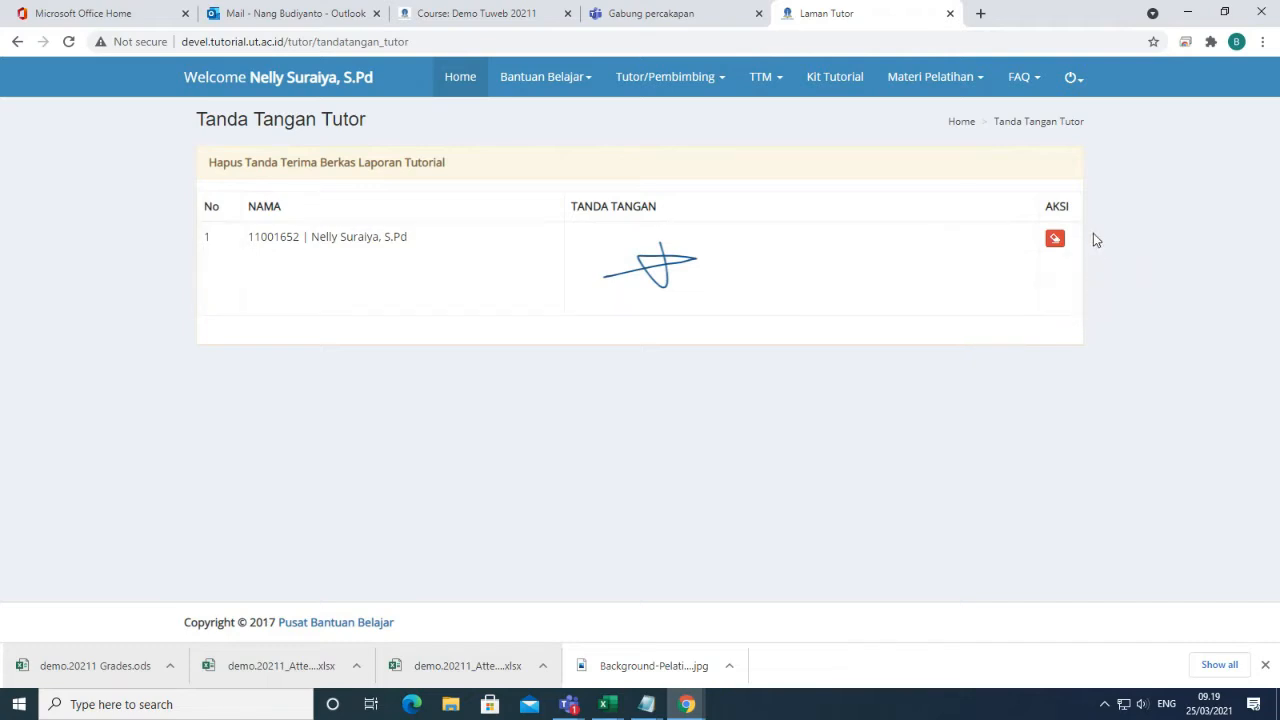
{"action": "left_click", "coordinate": [1056, 239]}
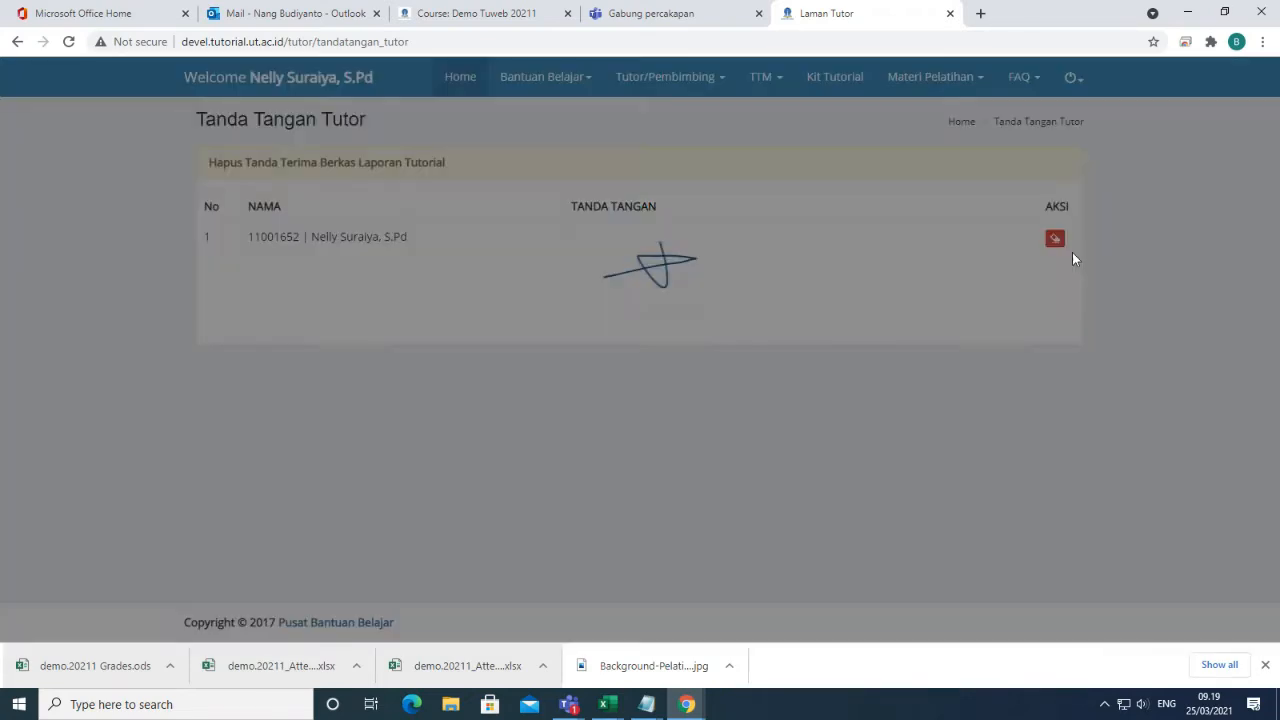
{"action": "left_click", "coordinate": [854, 324]}
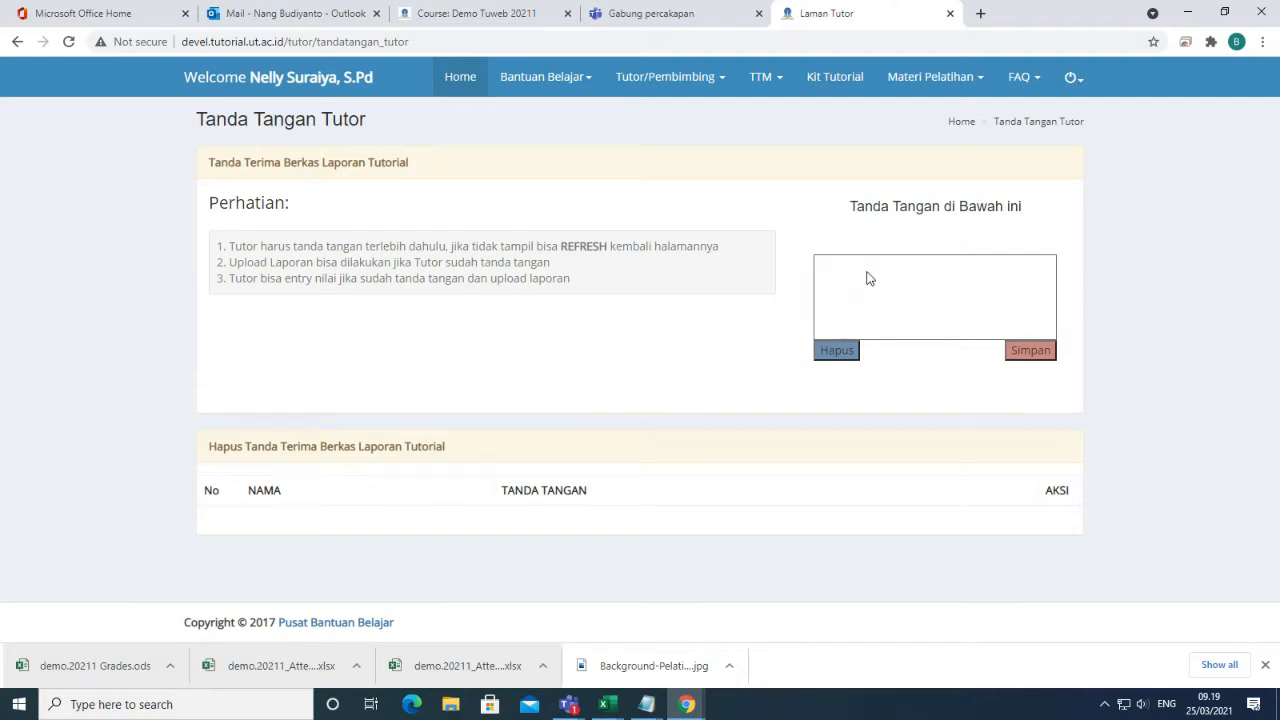
{"action": "mouse_move", "coordinate": [868, 278]}
{"action": "left_mouse_down"}
{"action": "mouse_move", "coordinate": [850, 300]}
{"action": "mouse_move", "coordinate": [932, 302]}
{"action": "left_mouse_up"}
{"action": "left_click", "coordinate": [1041, 356]}
Reload the page to display the saved signature, then delete it again.
{"action": "left_click_drag", "start_coordinate": [560, 245], "coordinate": [612, 251]}
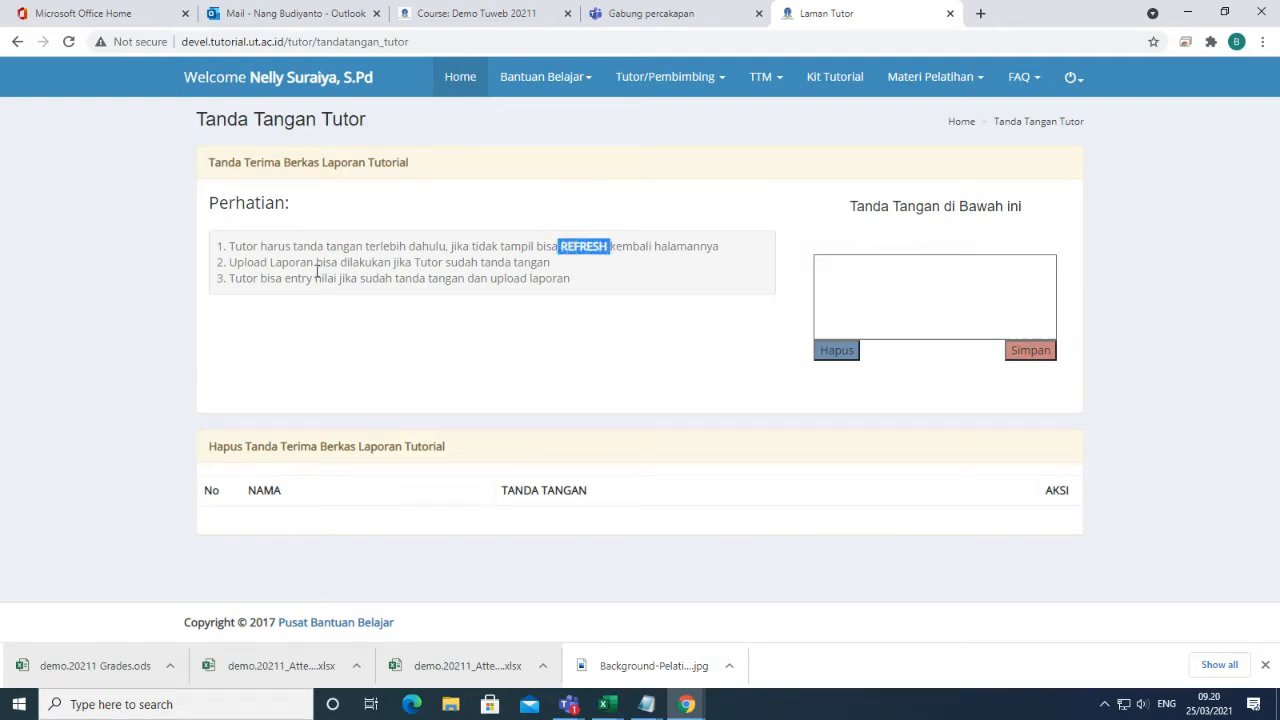
{"action": "left_click", "coordinate": [69, 44]}
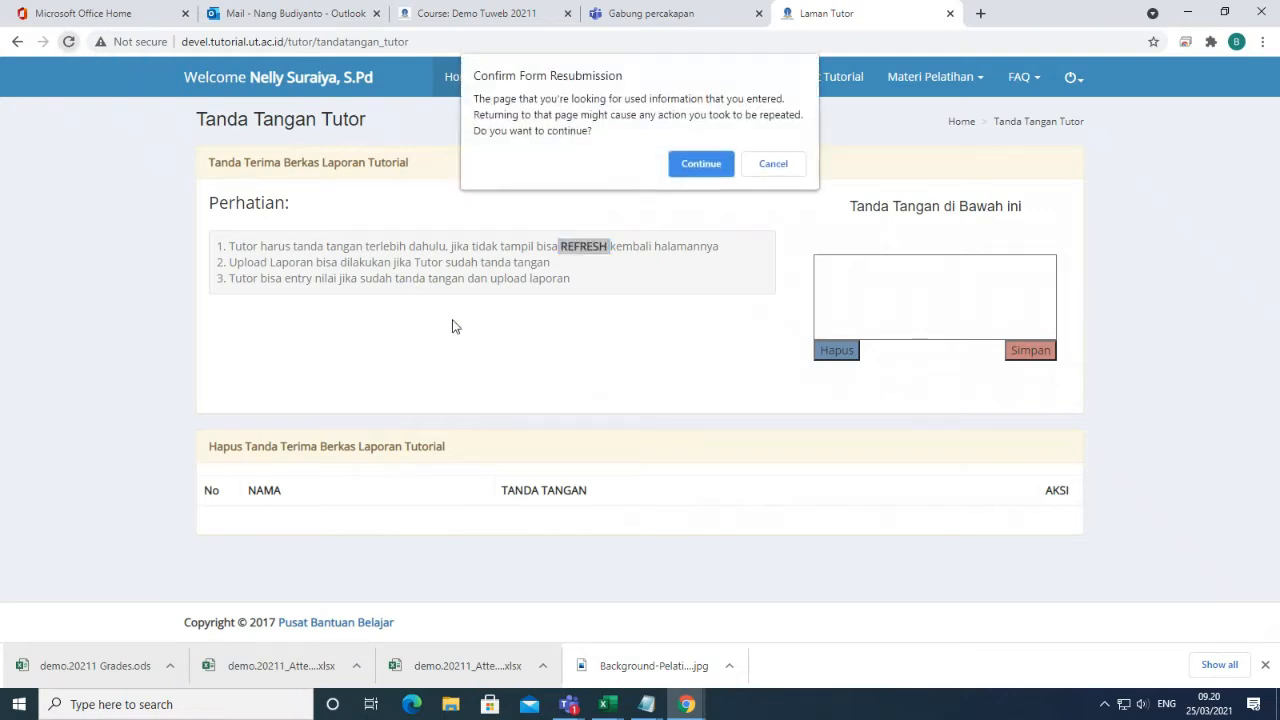
{"action": "left_click", "coordinate": [700, 164]}
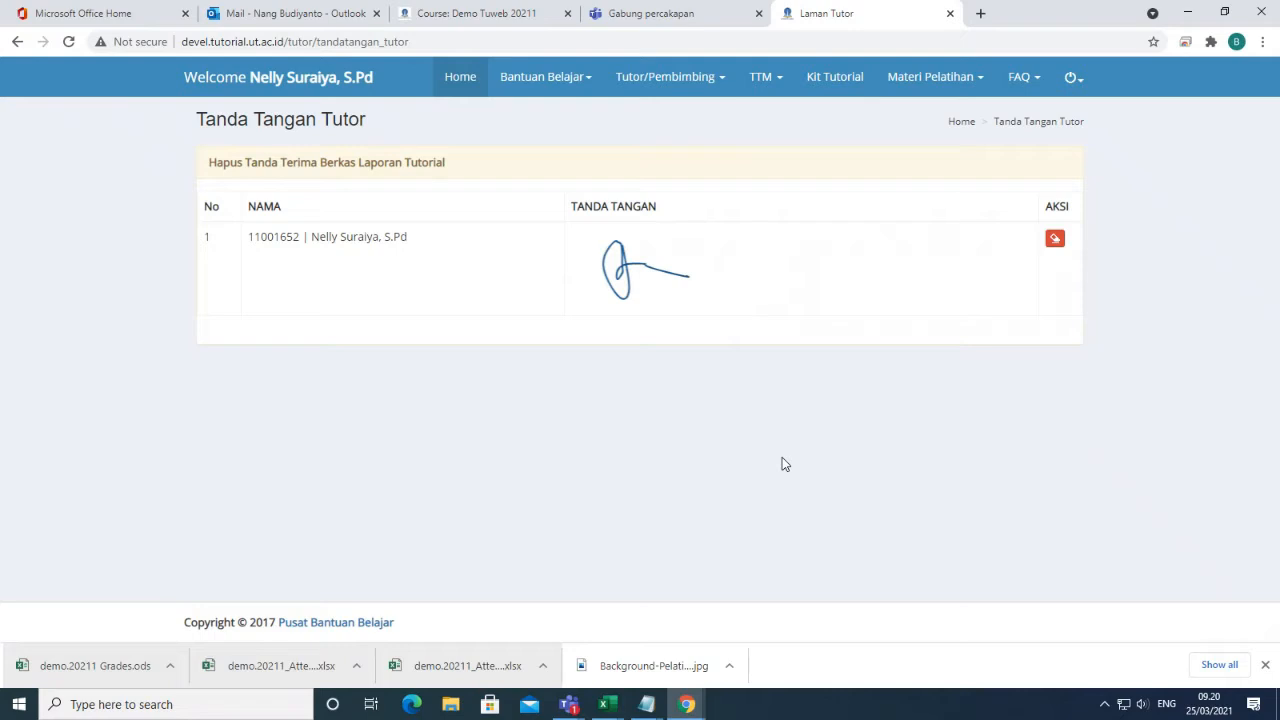
{"action": "left_click", "coordinate": [1055, 240]}
{"action": "left_click", "coordinate": [840, 325]}
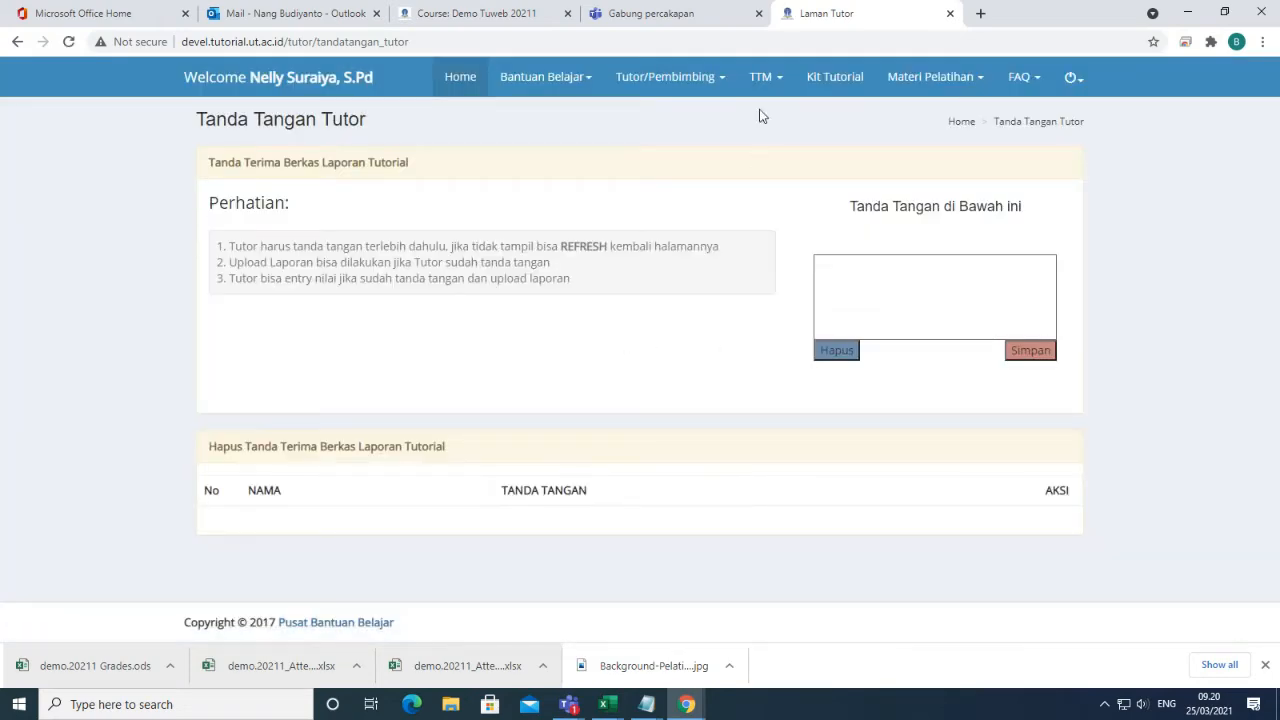
{"action": "left_click", "coordinate": [764, 77]}
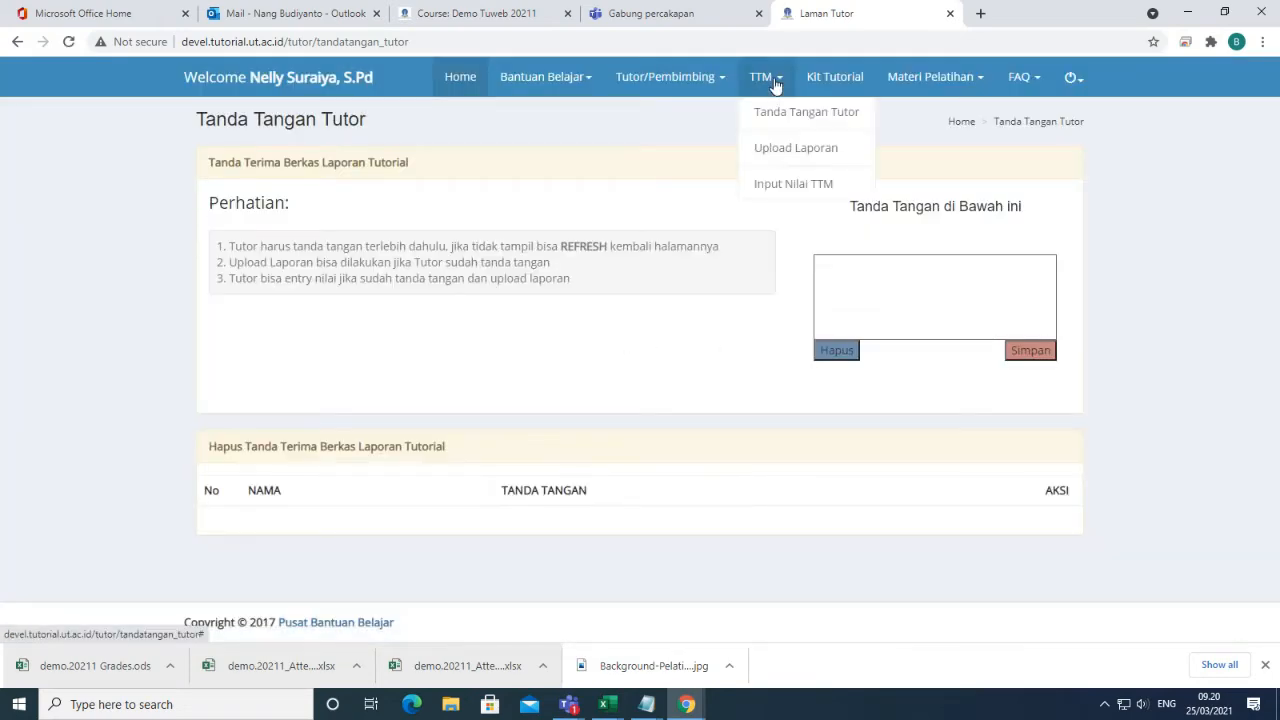
Check the Input Nilai TTM and Upload Laporan pages, both warning that no signature is saved.
{"action": "left_click", "coordinate": [799, 196]}
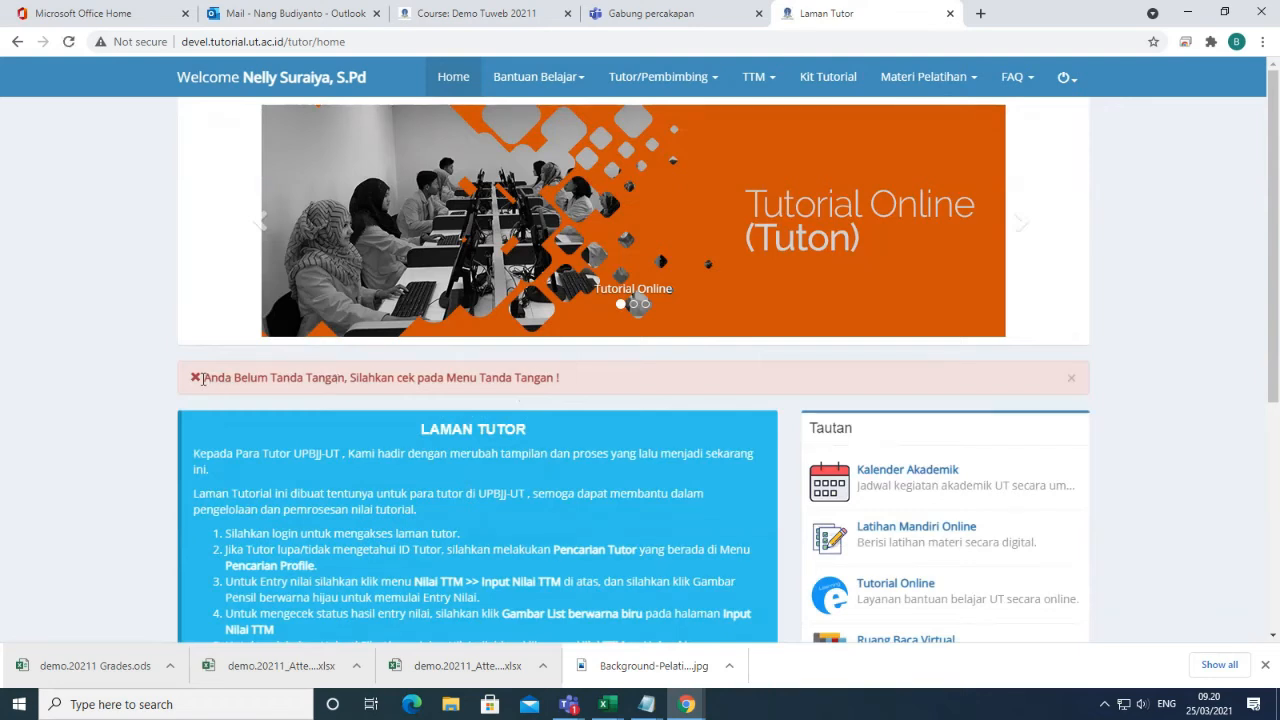
{"action": "left_click_drag", "start_coordinate": [203, 378], "coordinate": [630, 390]}
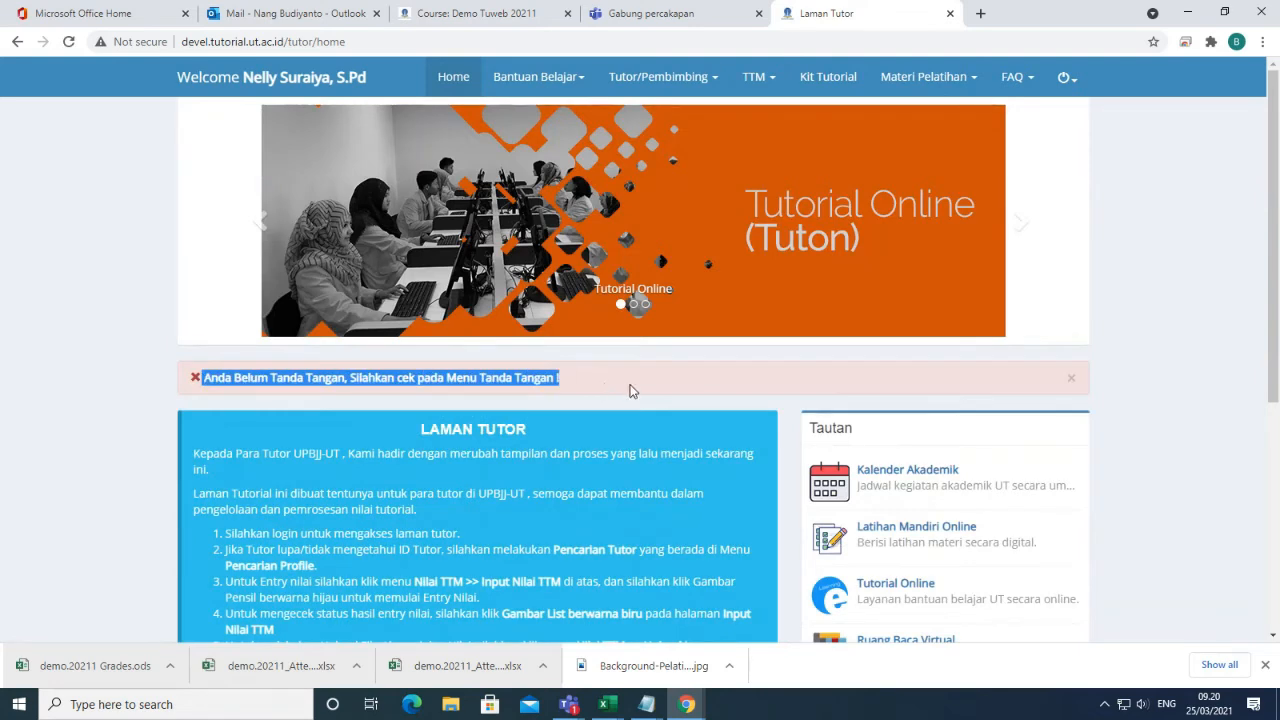
{"action": "left_click", "coordinate": [757, 77]}
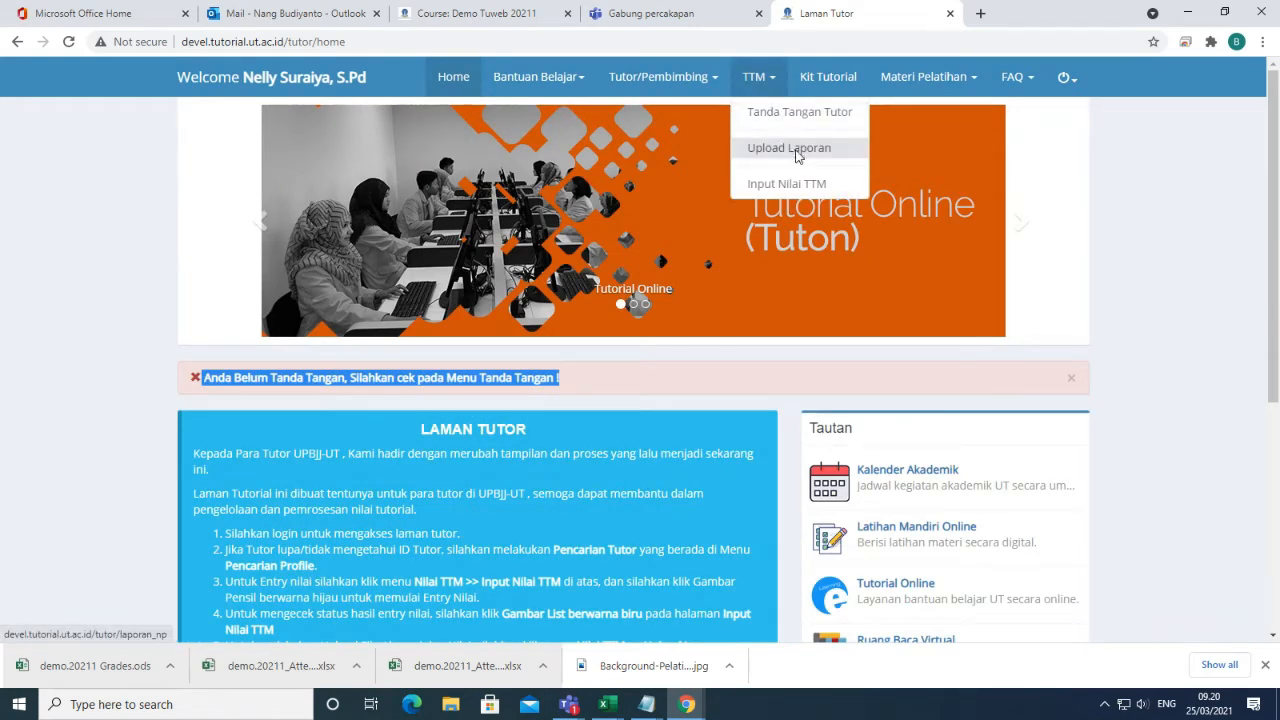
{"action": "left_click", "coordinate": [787, 147]}
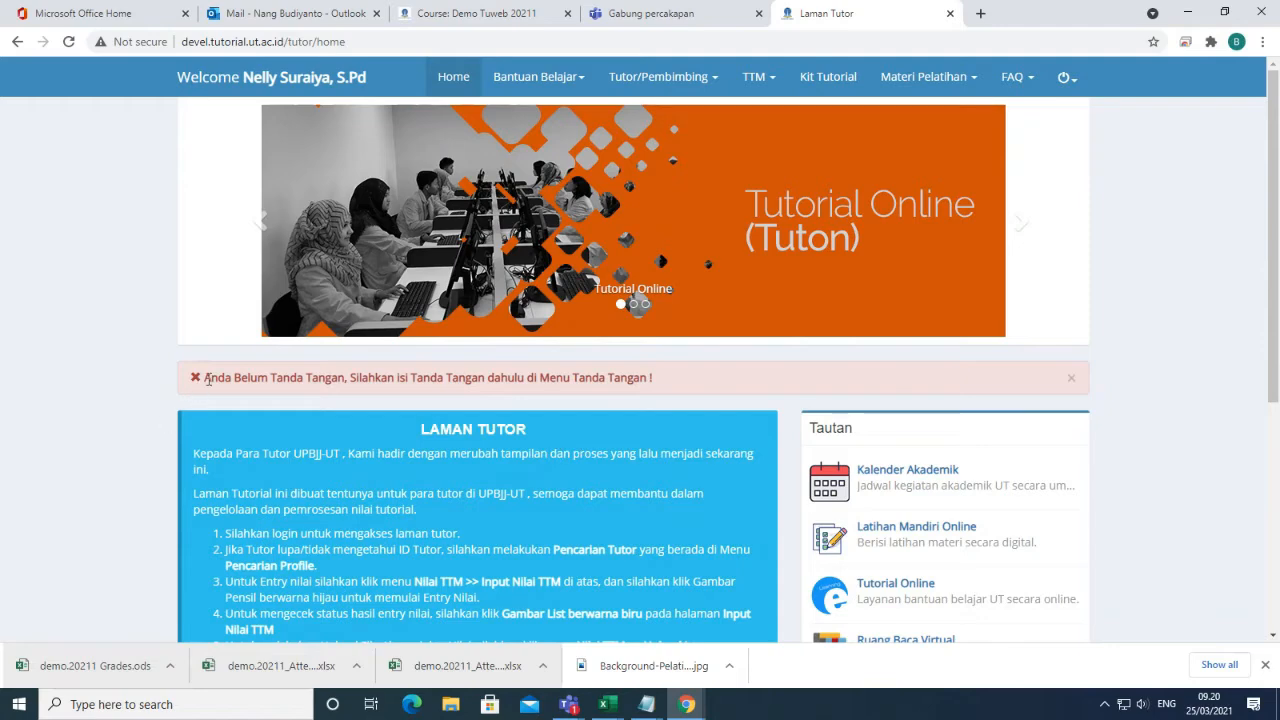
{"action": "left_click_drag", "start_coordinate": [204, 378], "coordinate": [629, 398]}
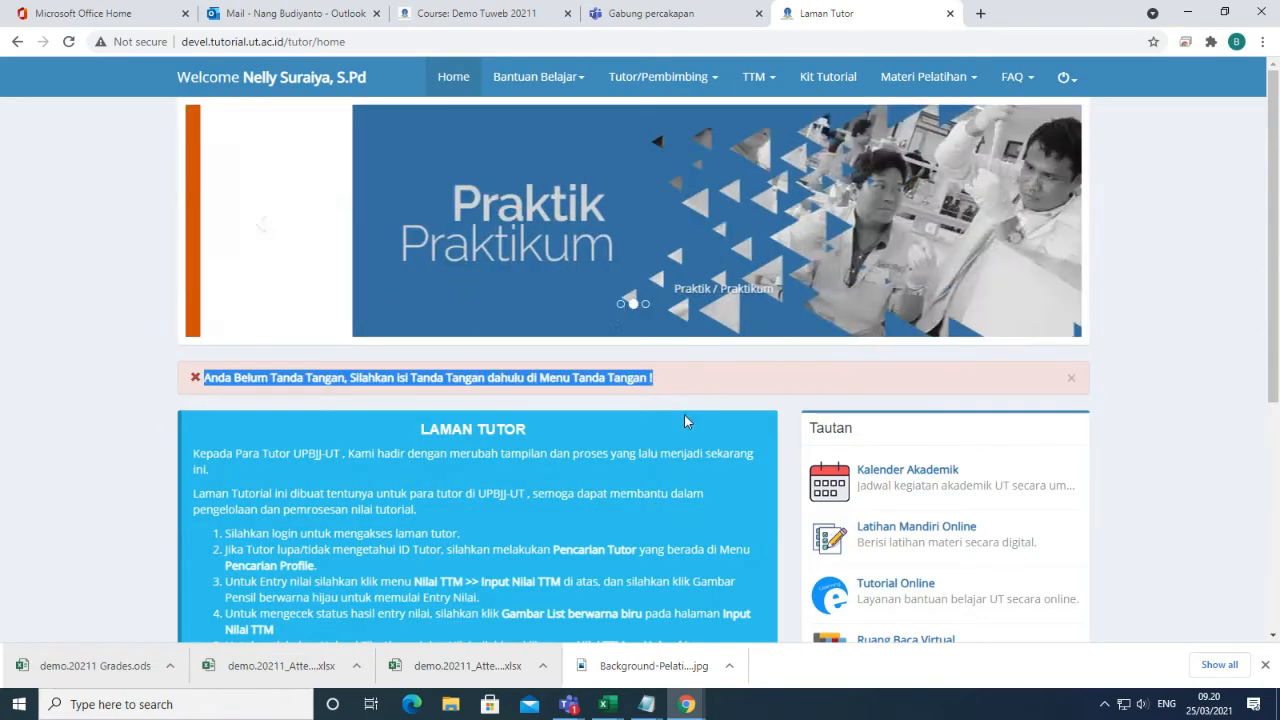
Draw a new signature on Tanda Tangan Tutor, save it and reload so it is listed.
{"action": "left_click", "coordinate": [759, 84]}
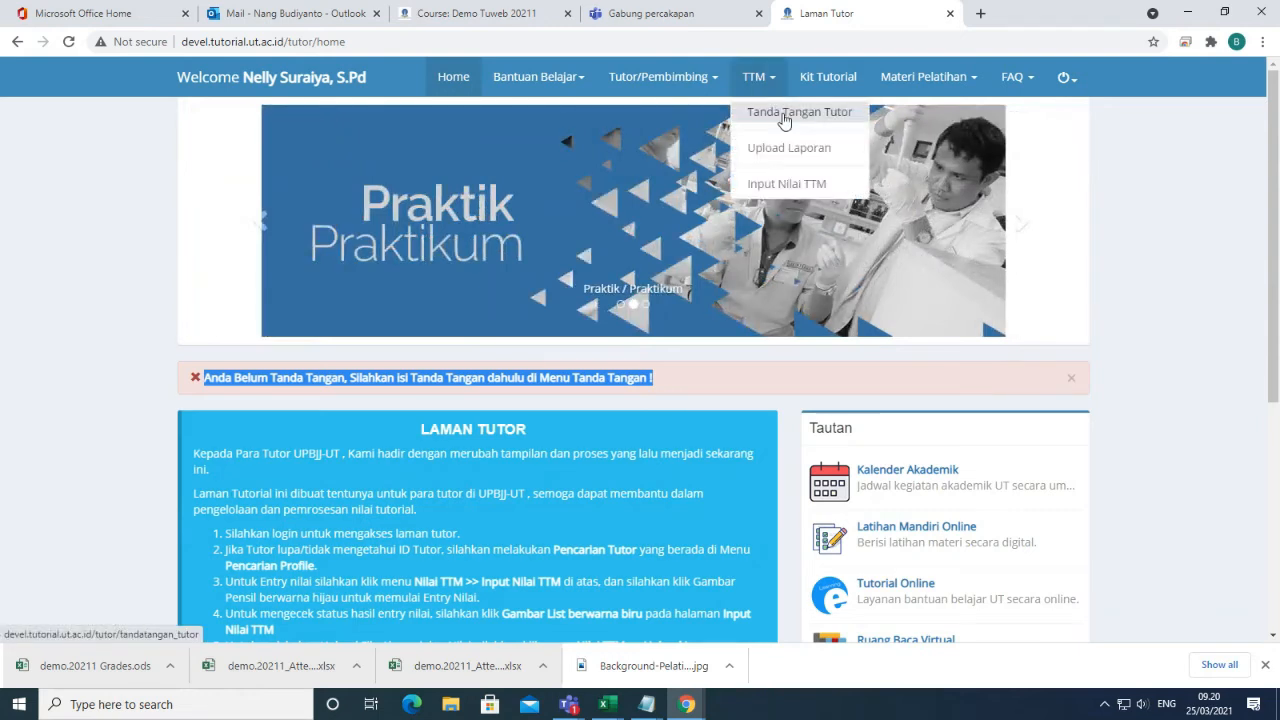
{"action": "left_click", "coordinate": [840, 128]}
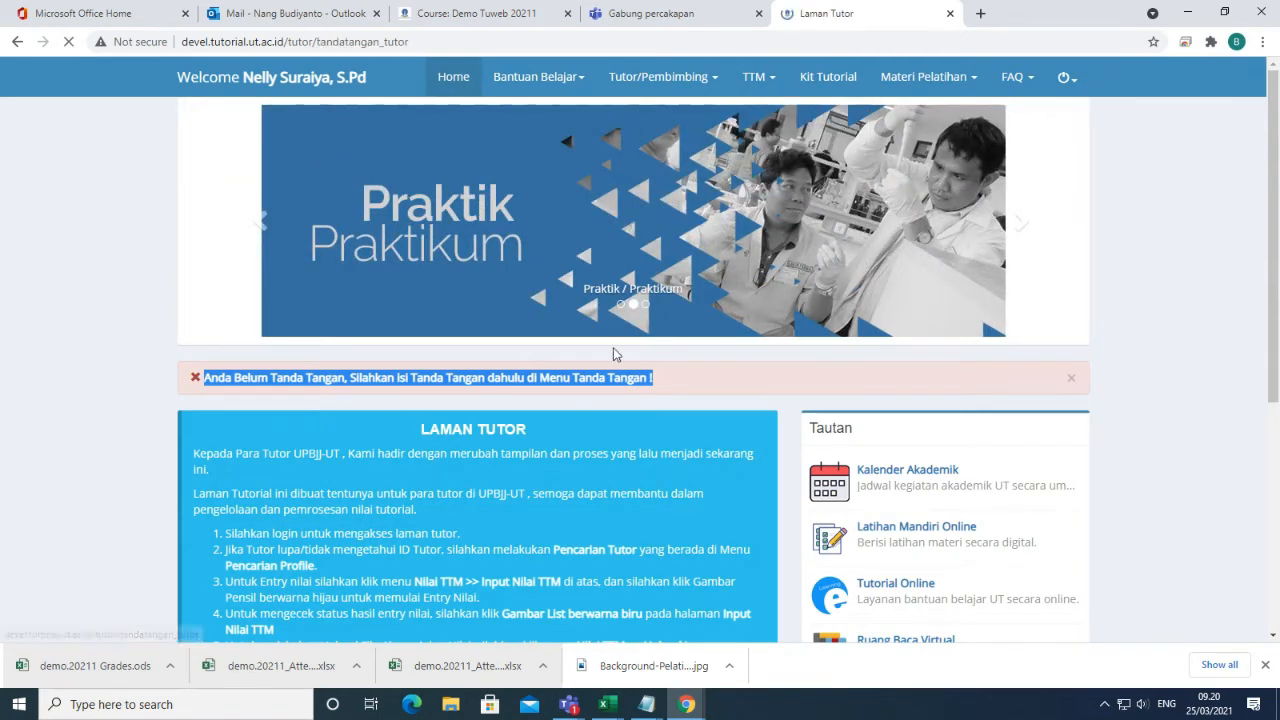
{"action": "mouse_move", "coordinate": [878, 279]}
{"action": "left_mouse_down"}
{"action": "mouse_move", "coordinate": [883, 326]}
{"action": "mouse_move", "coordinate": [978, 268]}
{"action": "left_mouse_up"}
{"action": "left_click", "coordinate": [1032, 352]}
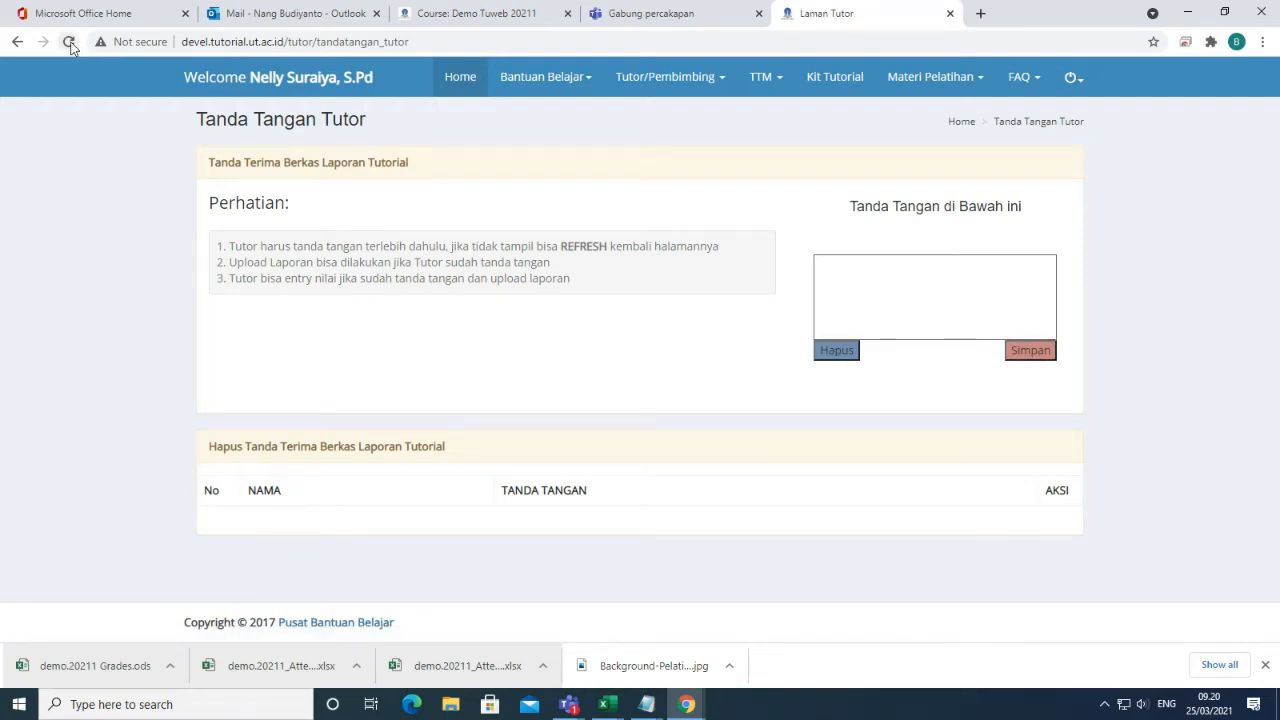
{"action": "left_click", "coordinate": [69, 43]}
{"action": "left_click", "coordinate": [705, 164]}
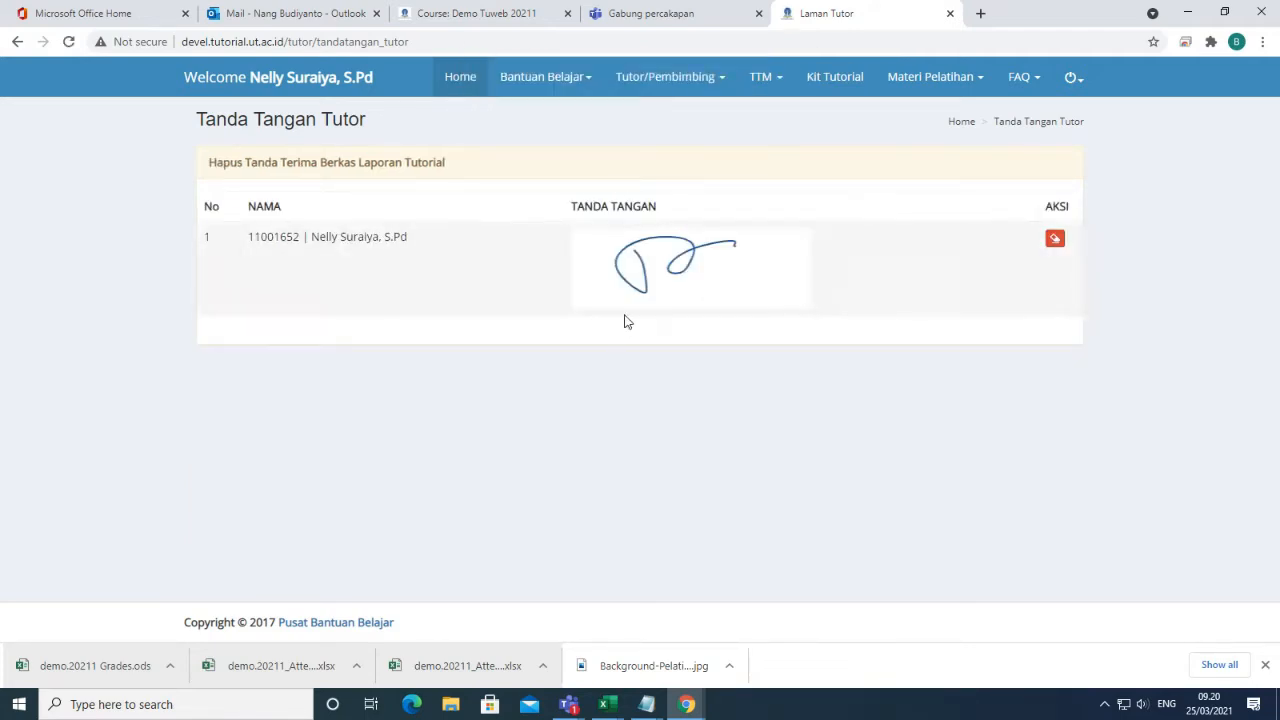
From Upload Laporan, open the PAUD4502 class A Tanda Terima receipt PDF in a new tab.
{"action": "left_click", "coordinate": [764, 78]}
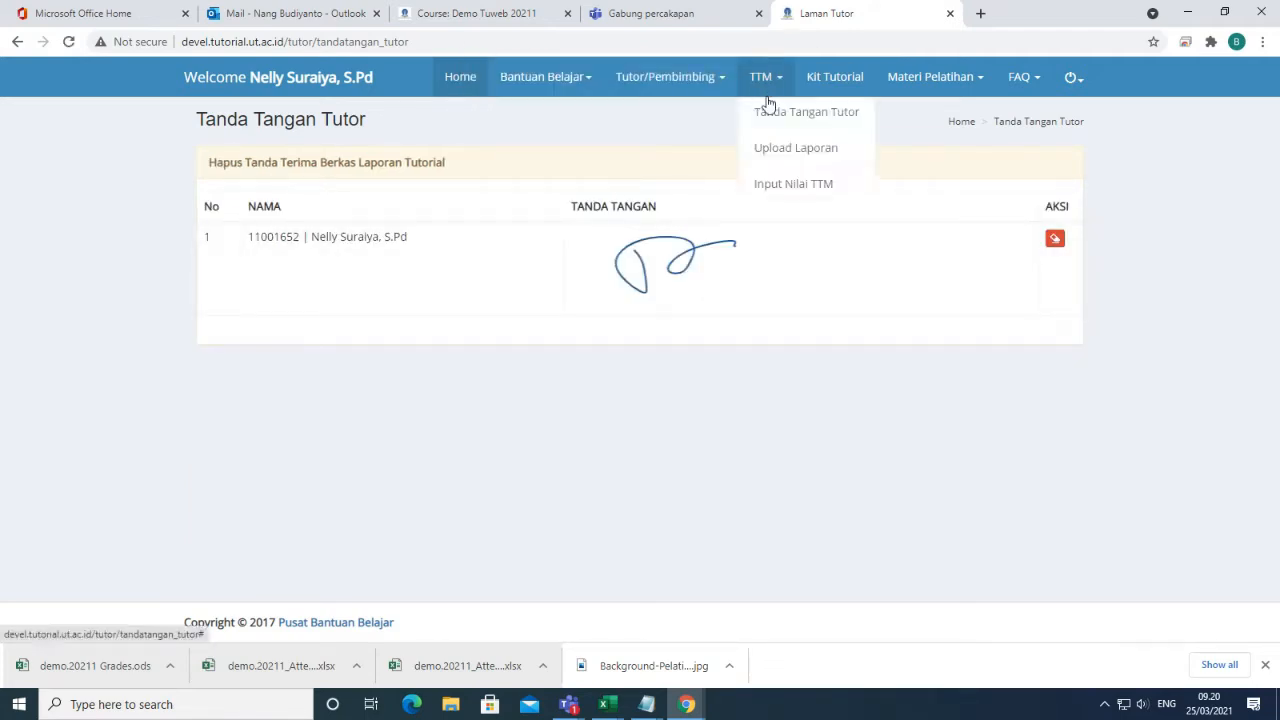
{"action": "left_click", "coordinate": [811, 155]}
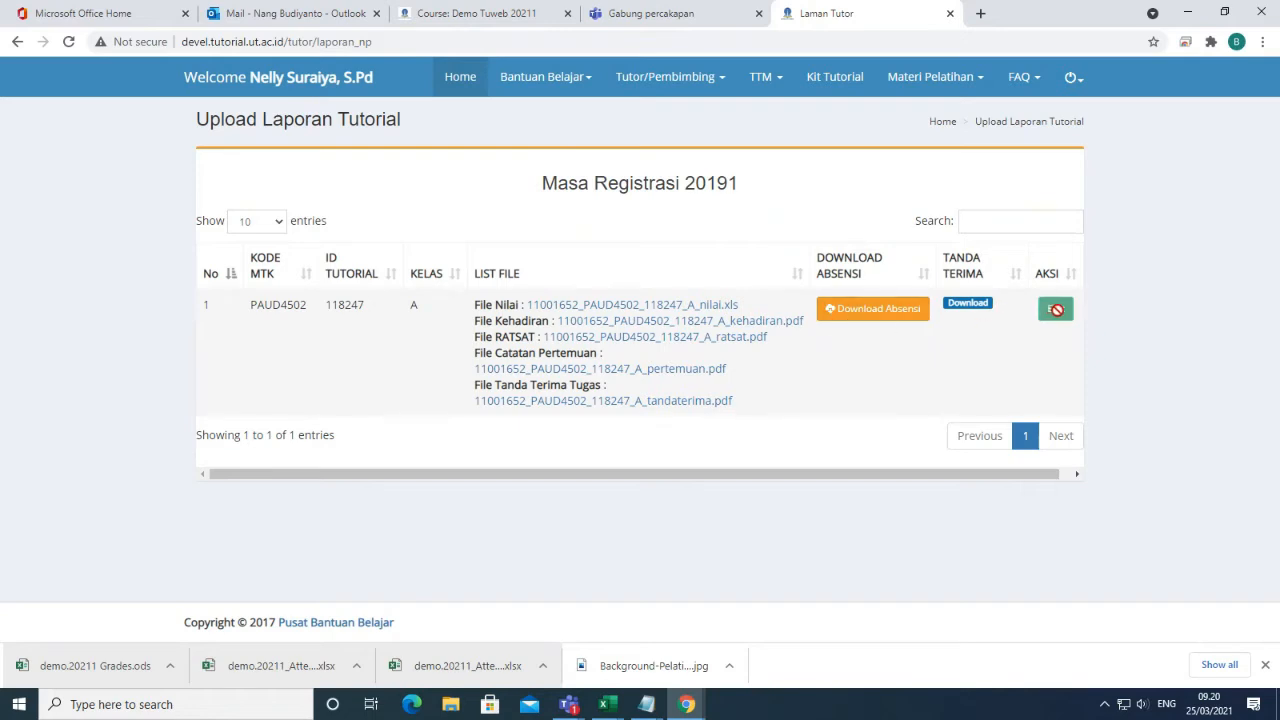
{"action": "left_click", "coordinate": [967, 304]}
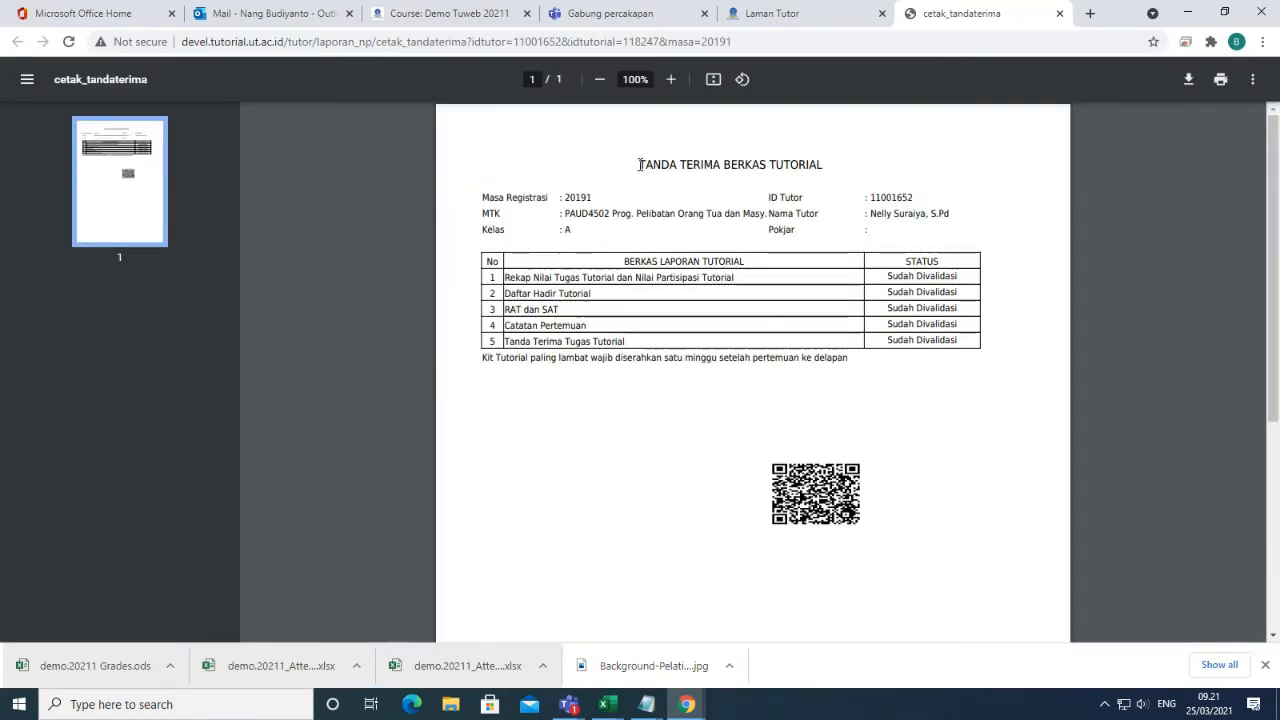
Highlight the TANDA TERIMA BERKAS TUTORIAL title, then close the receipt tab.
{"action": "left_click_drag", "start_coordinate": [640, 167], "coordinate": [850, 168]}
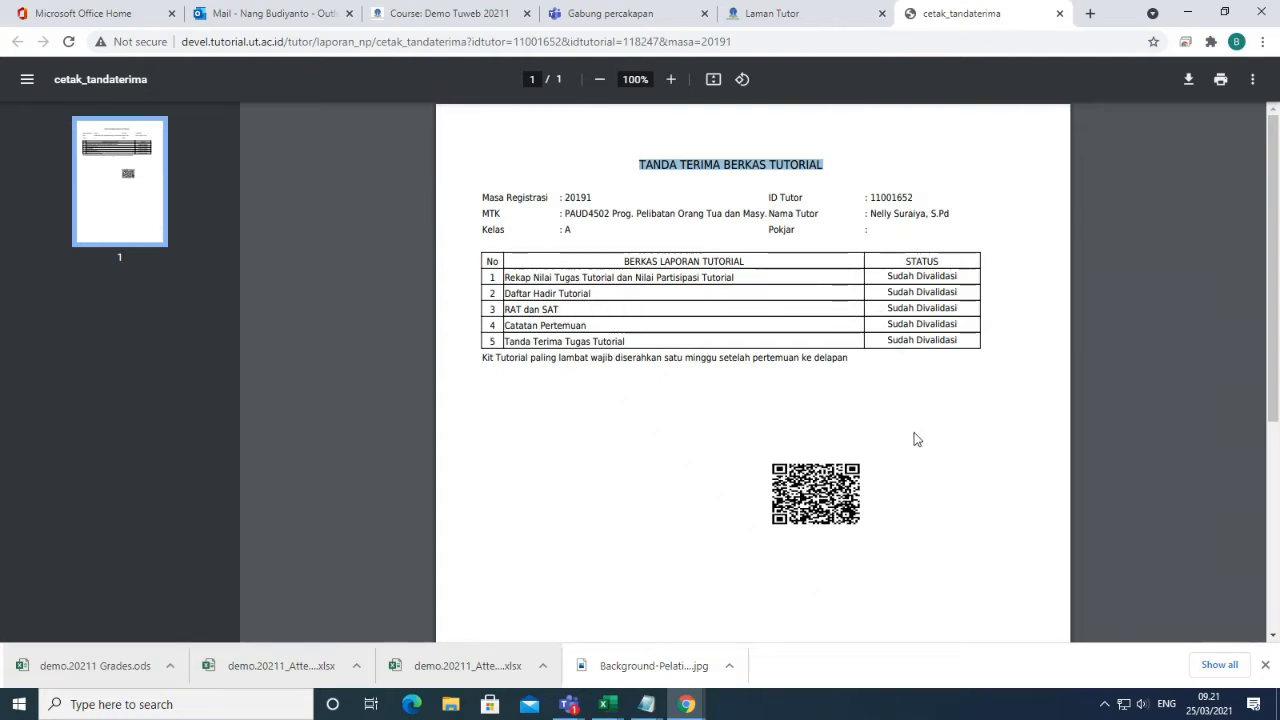
{"action": "left_click", "coordinate": [768, 469]}
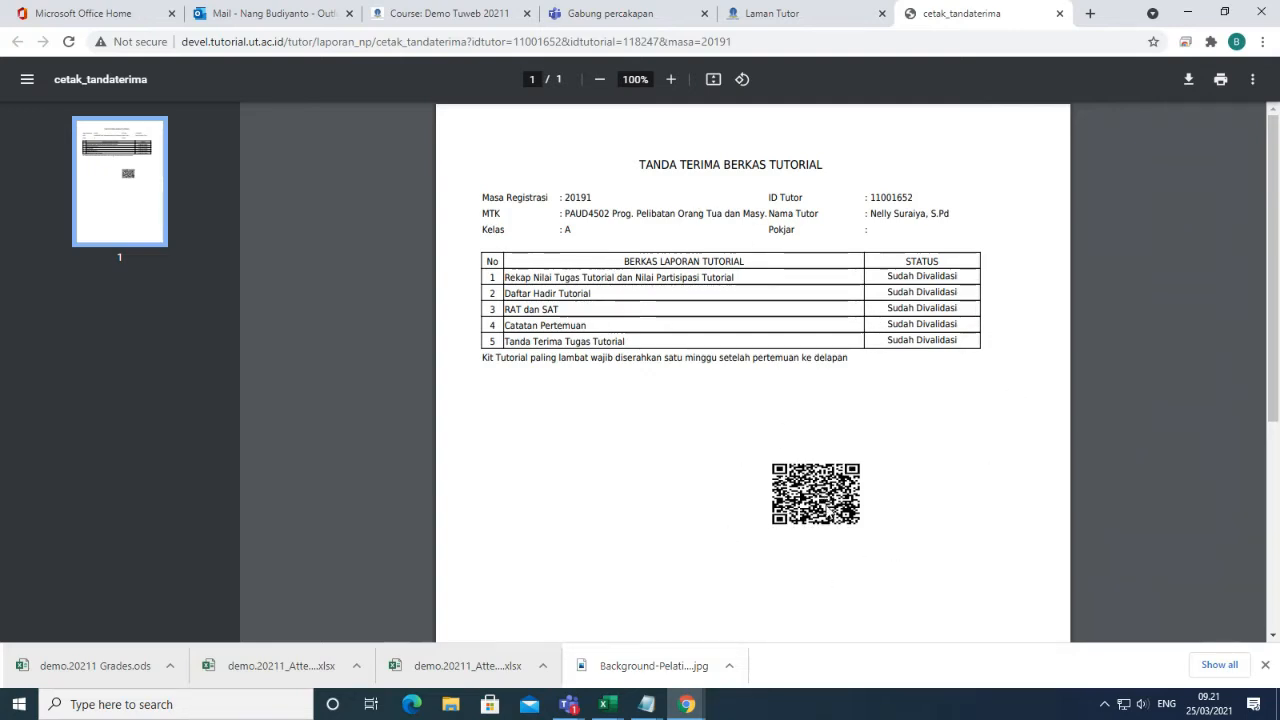
{"action": "left_click", "coordinate": [1059, 13]}
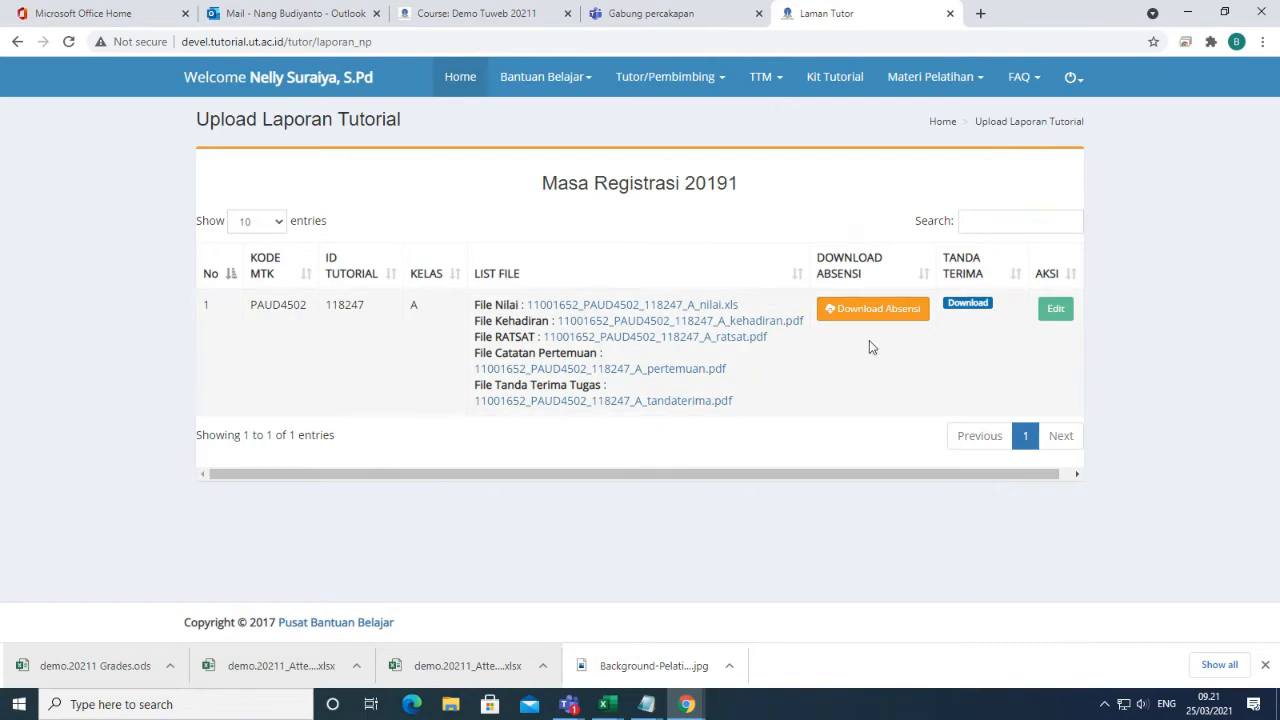
Download Absensi (3).xls, scan the first student's meeting cells in Excel, then close Excel.
{"action": "left_click", "coordinate": [876, 312]}
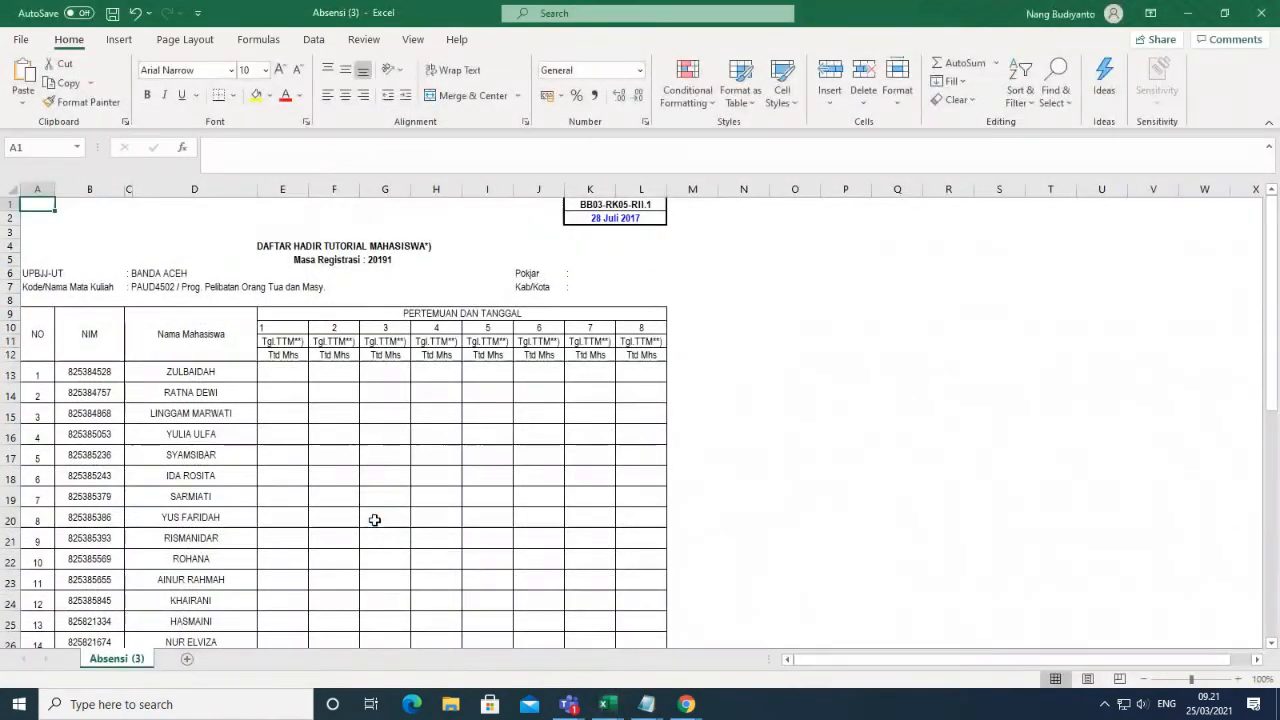
{"action": "scroll", "coordinate": [375, 520], "scroll_direction": "down", "scroll_amount": 2}
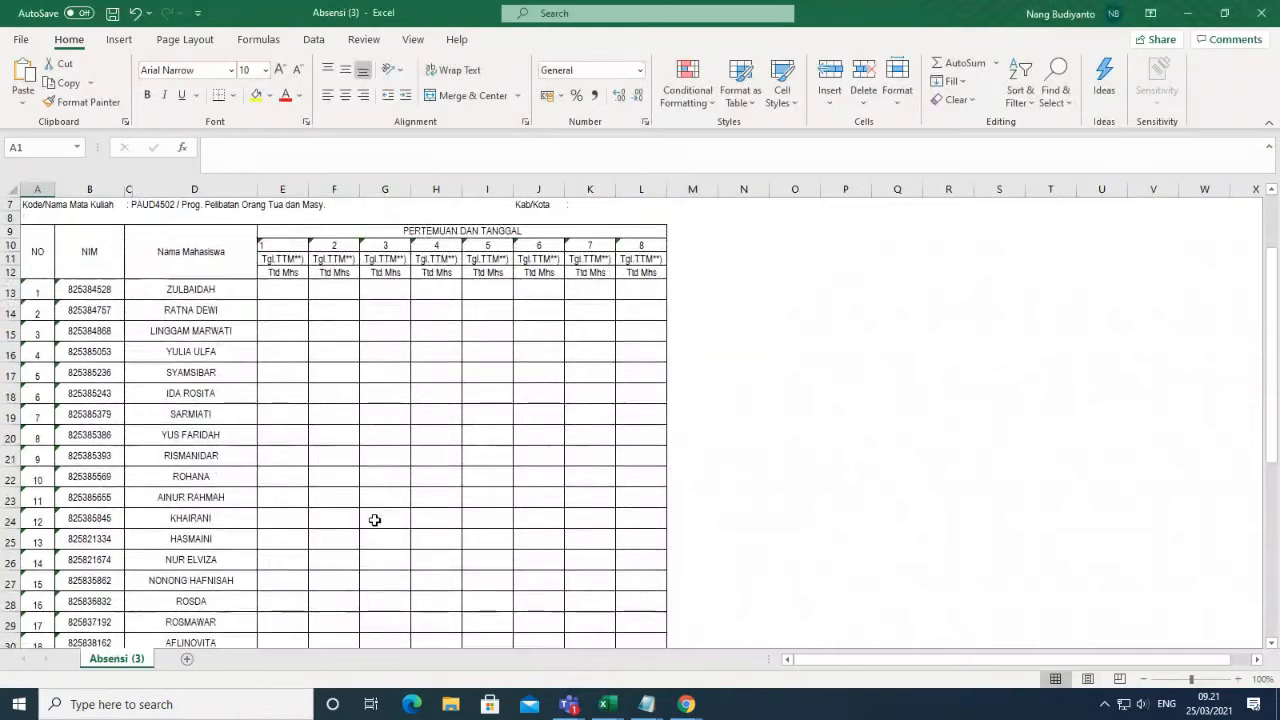
{"action": "left_click", "coordinate": [291, 286]}
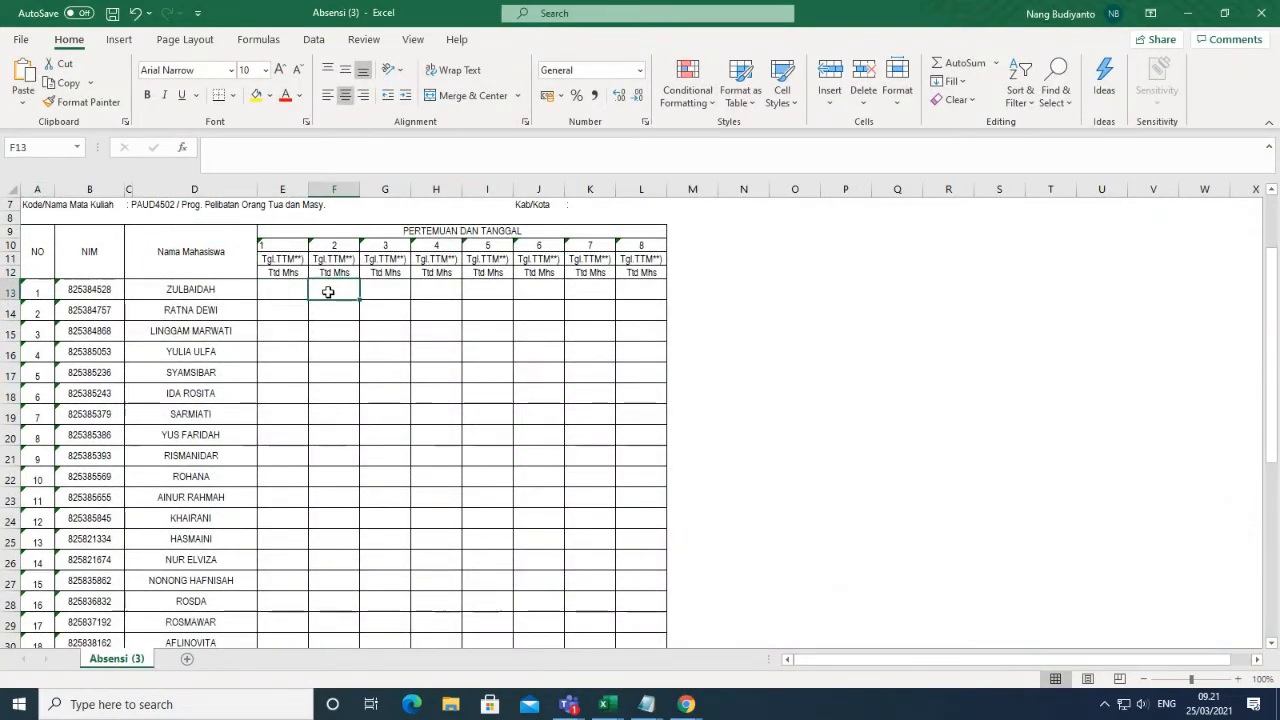
{"action": "left_click", "coordinate": [390, 290]}
{"action": "left_click", "coordinate": [446, 290]}
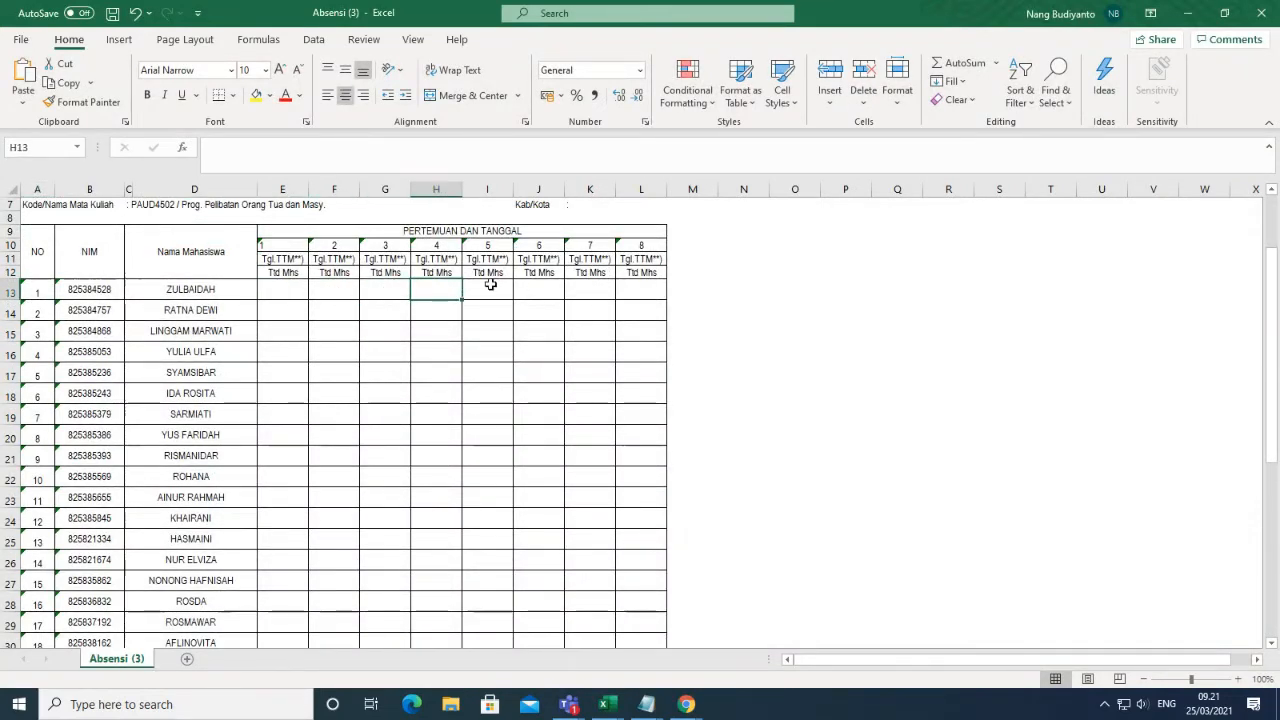
{"action": "left_click", "coordinate": [490, 290]}
{"action": "left_click", "coordinate": [540, 292]}
{"action": "scroll", "coordinate": [333, 510], "scroll_direction": "down", "scroll_amount": 4}
{"action": "scroll", "coordinate": [333, 510], "scroll_direction": "down", "scroll_amount": 3}
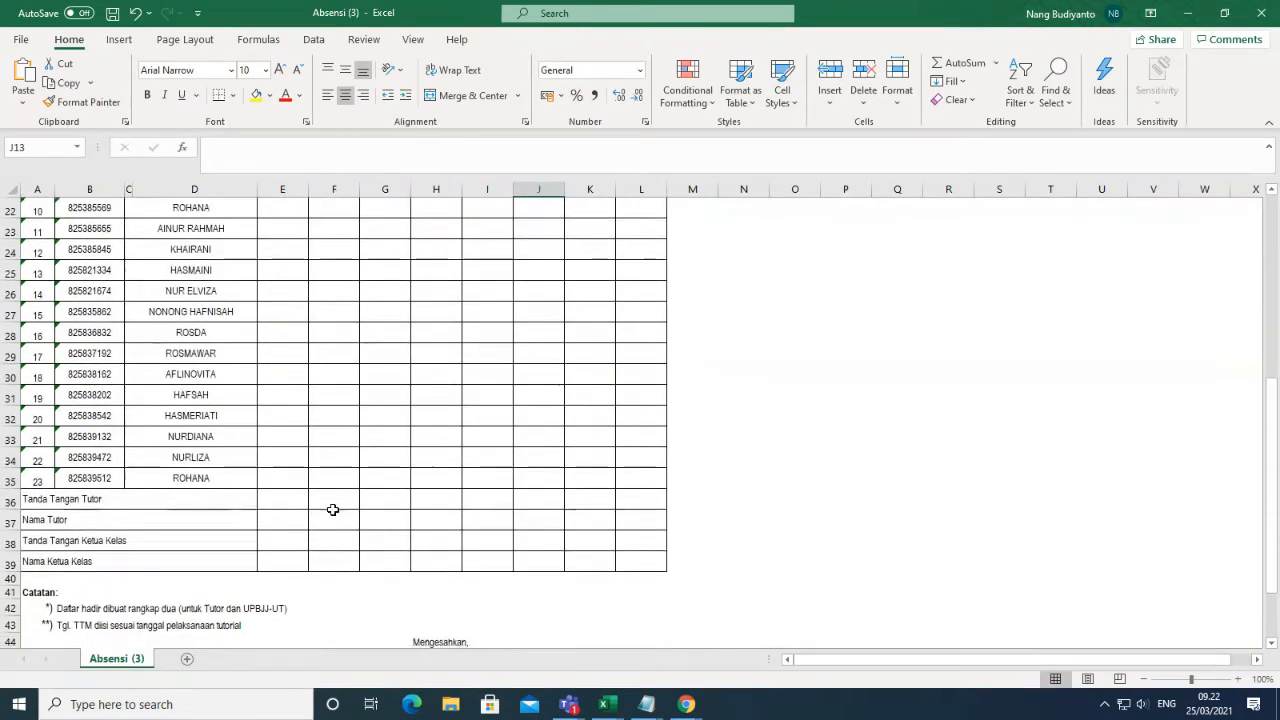
{"action": "scroll", "coordinate": [352, 598], "scroll_direction": "up", "scroll_amount": 9}
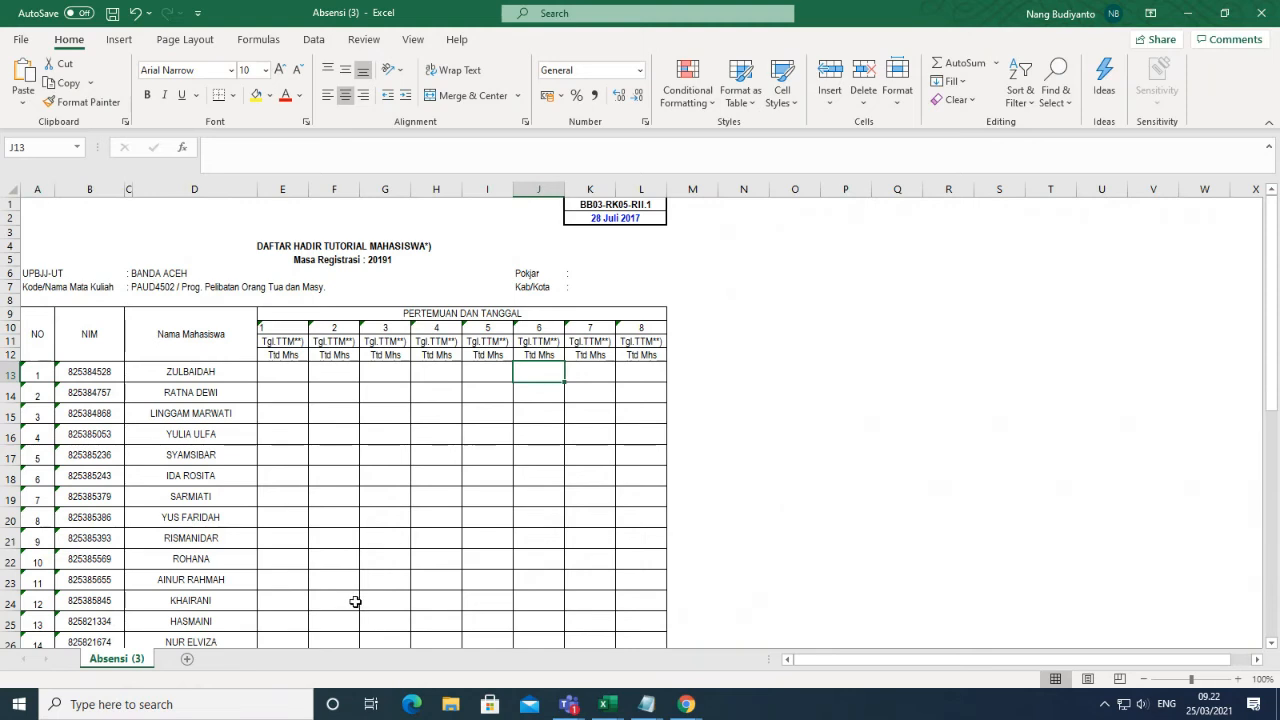
{"action": "left_click", "coordinate": [1265, 14]}
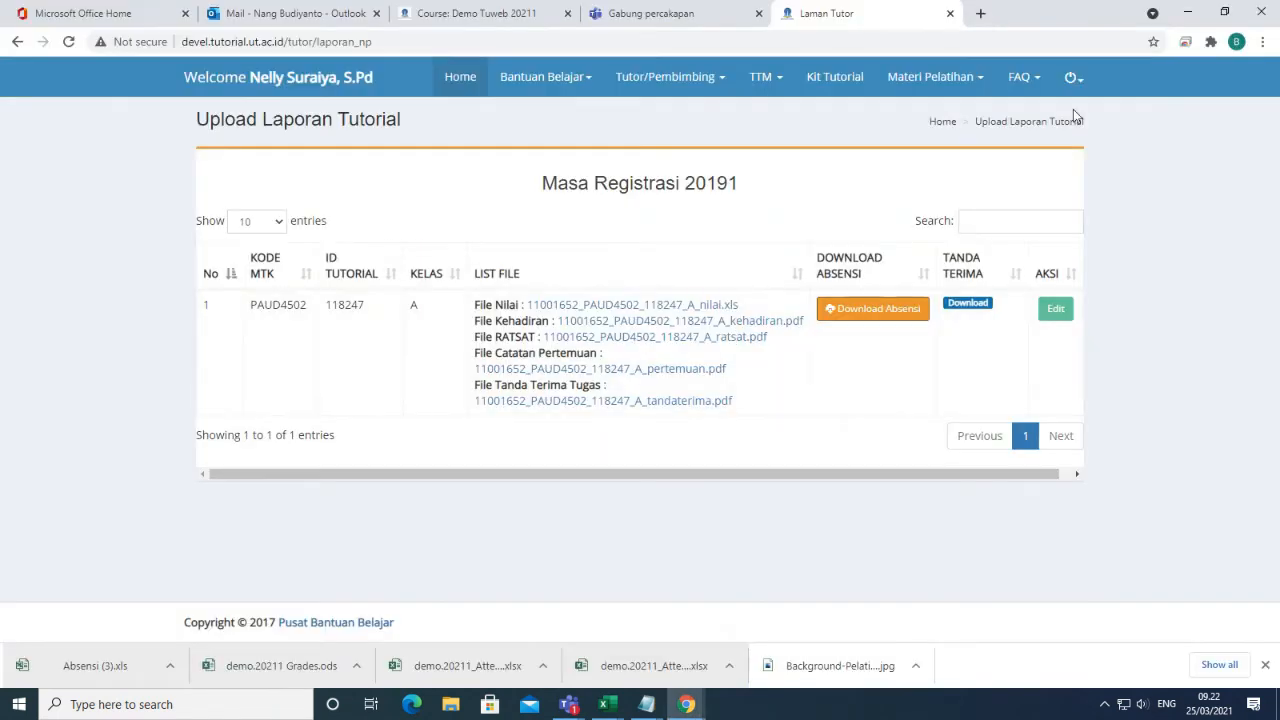
Log out, sign in as the other tutor, then draw, save and reload a new signature.
{"action": "left_click", "coordinate": [1076, 79]}
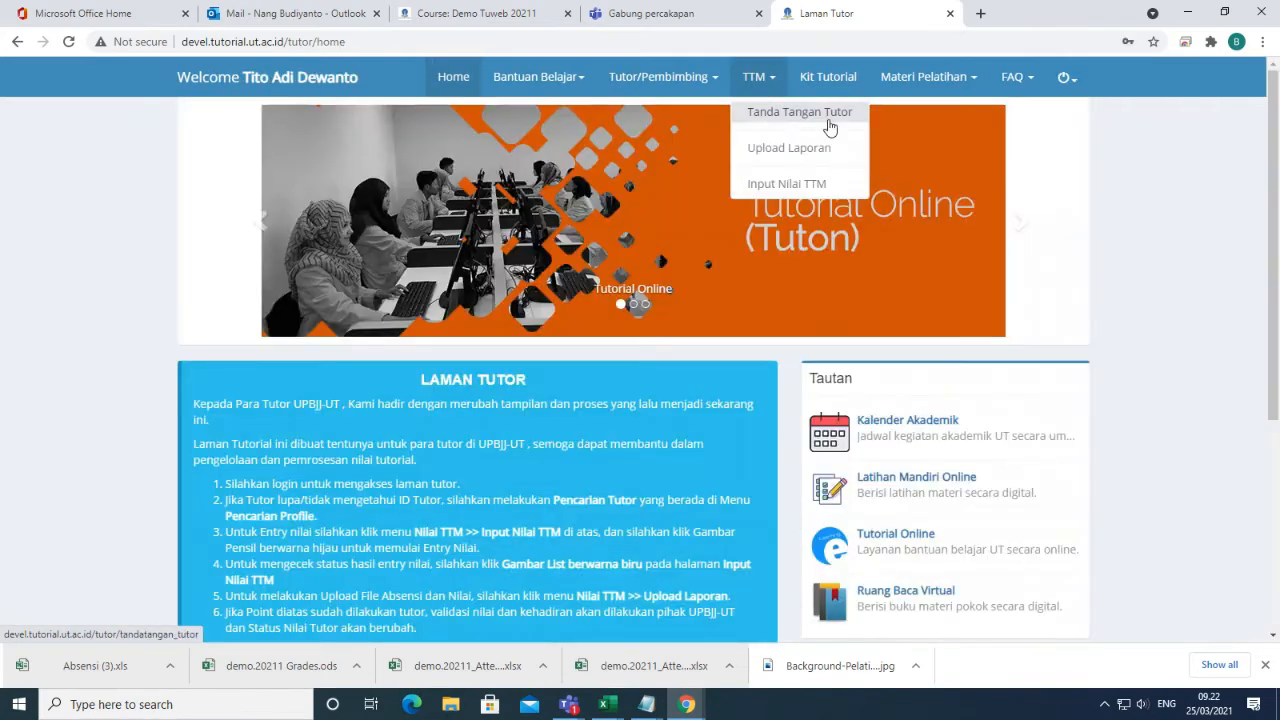
{"action": "left_click", "coordinate": [760, 114]}
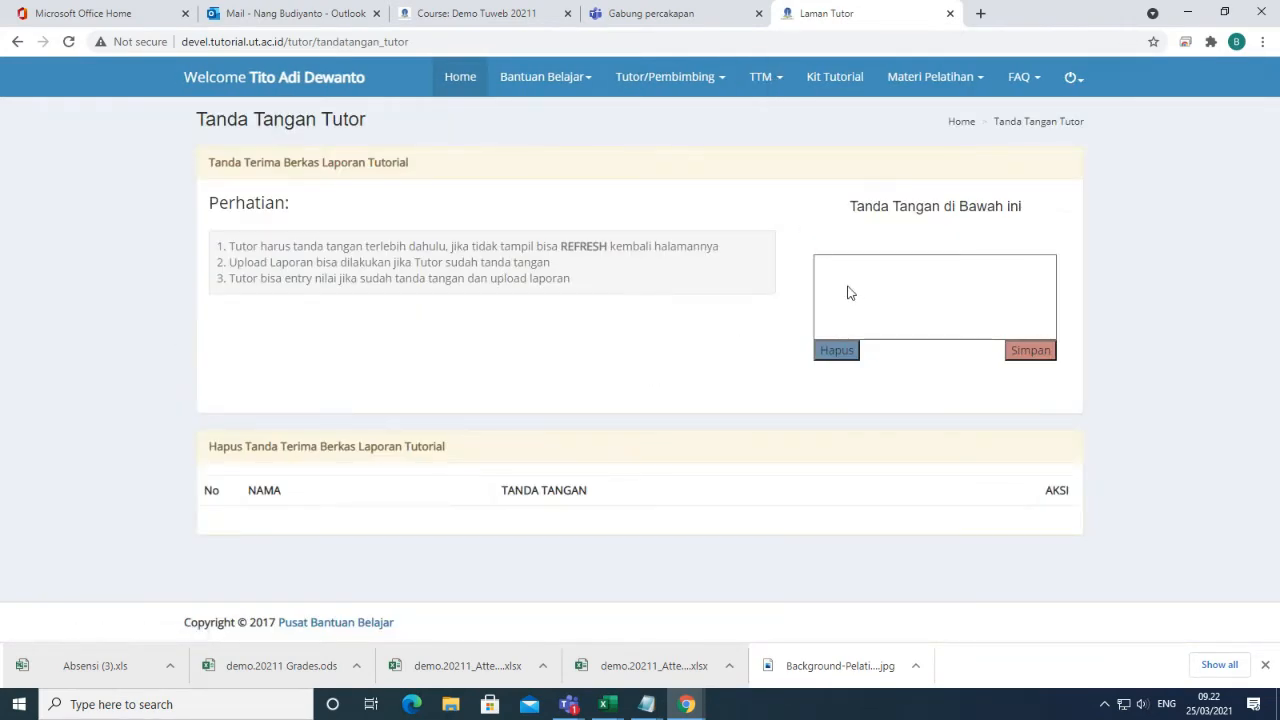
{"action": "left_click_drag", "start_coordinate": [846, 281], "coordinate": [946, 290]}
{"action": "left_click", "coordinate": [1039, 355]}
{"action": "left_click", "coordinate": [66, 44]}
{"action": "left_click", "coordinate": [697, 161]}
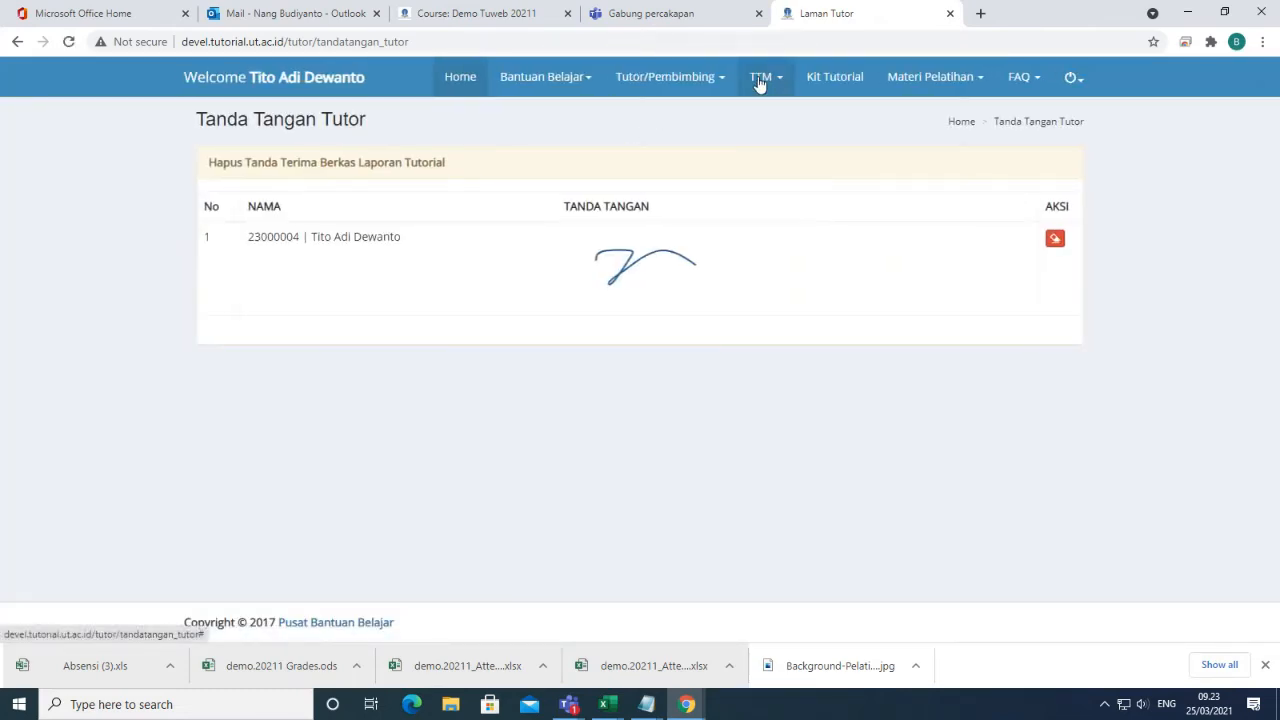
Open the Kit Tutorial page listing the ESPA4122 MATEMATIKA EKONOMI.rar kit.
{"action": "left_click", "coordinate": [843, 84]}
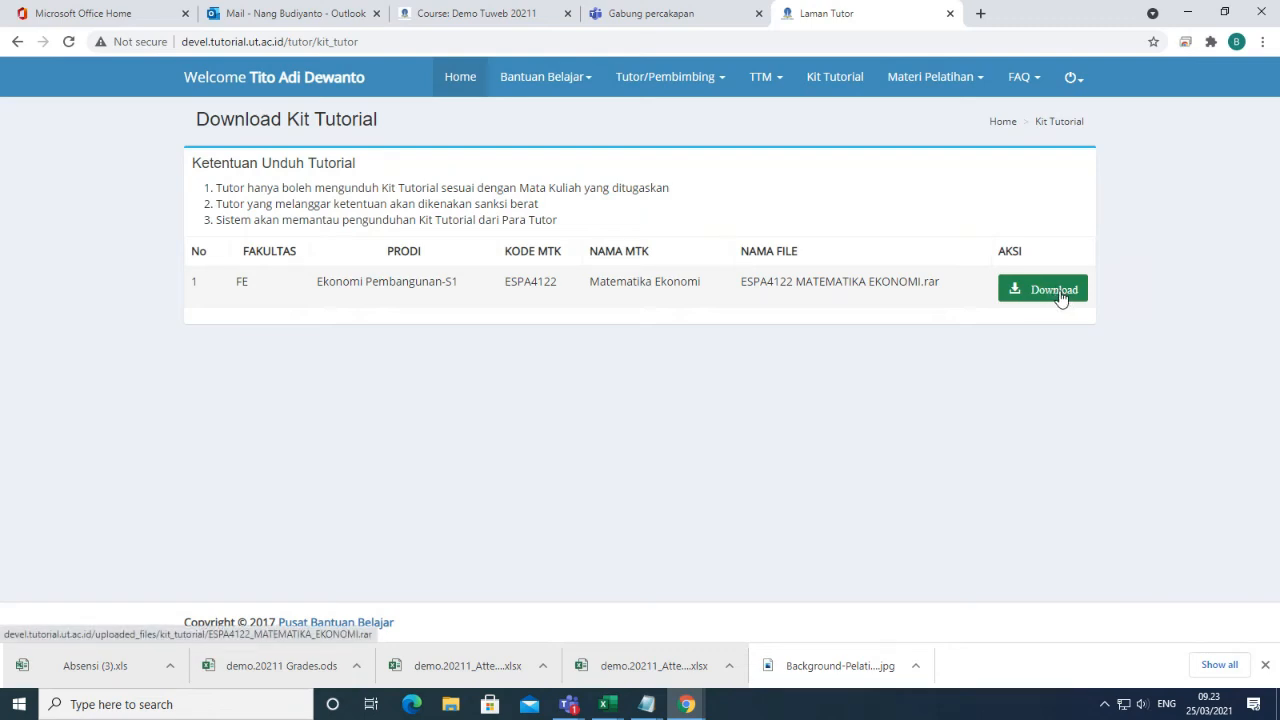
{"action": "left_click", "coordinate": [766, 80]}
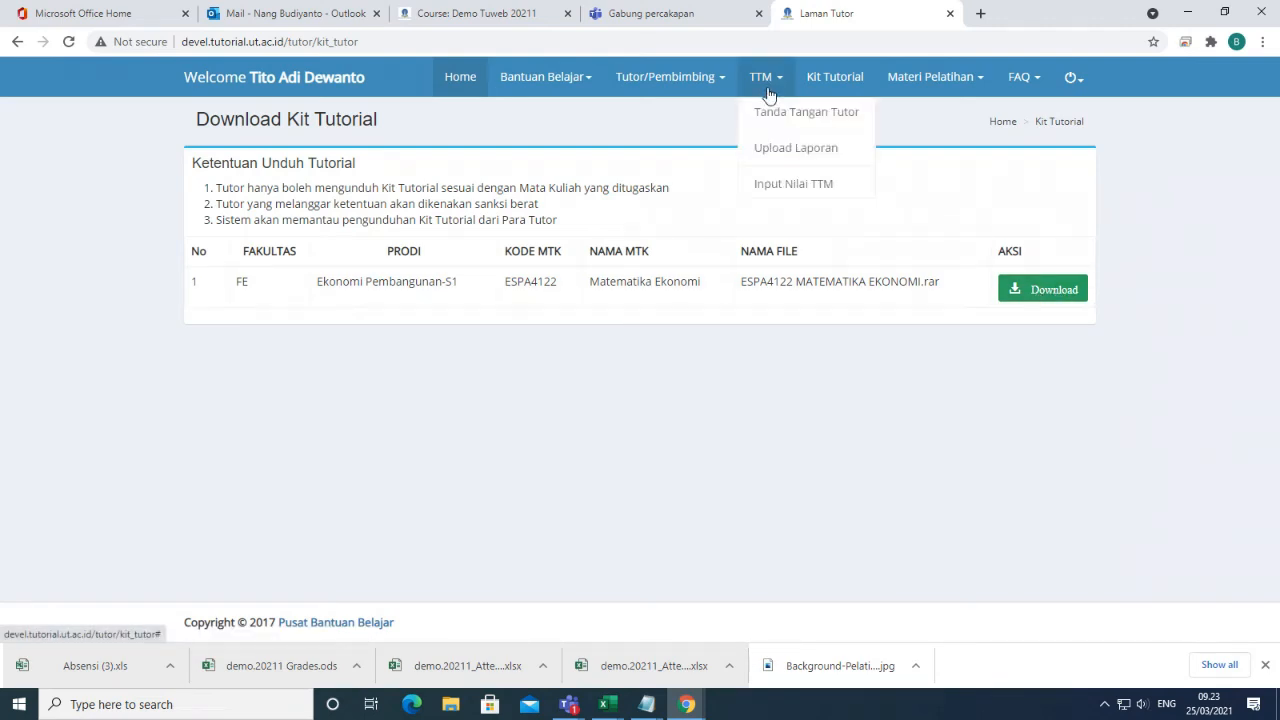
From TTM > Upload Laporan, open the upload form for ESPA4122 class B (236365).
{"action": "left_click", "coordinate": [785, 155]}
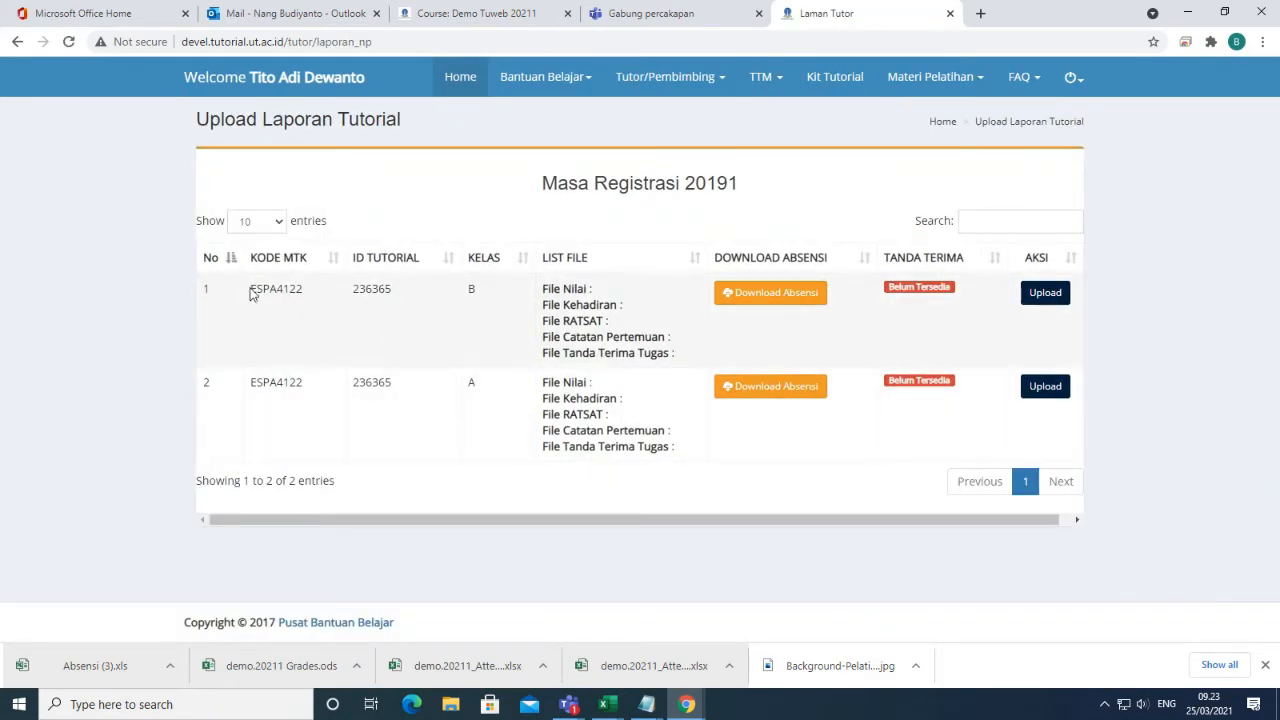
{"action": "left_click_drag", "start_coordinate": [248, 293], "coordinate": [408, 314]}
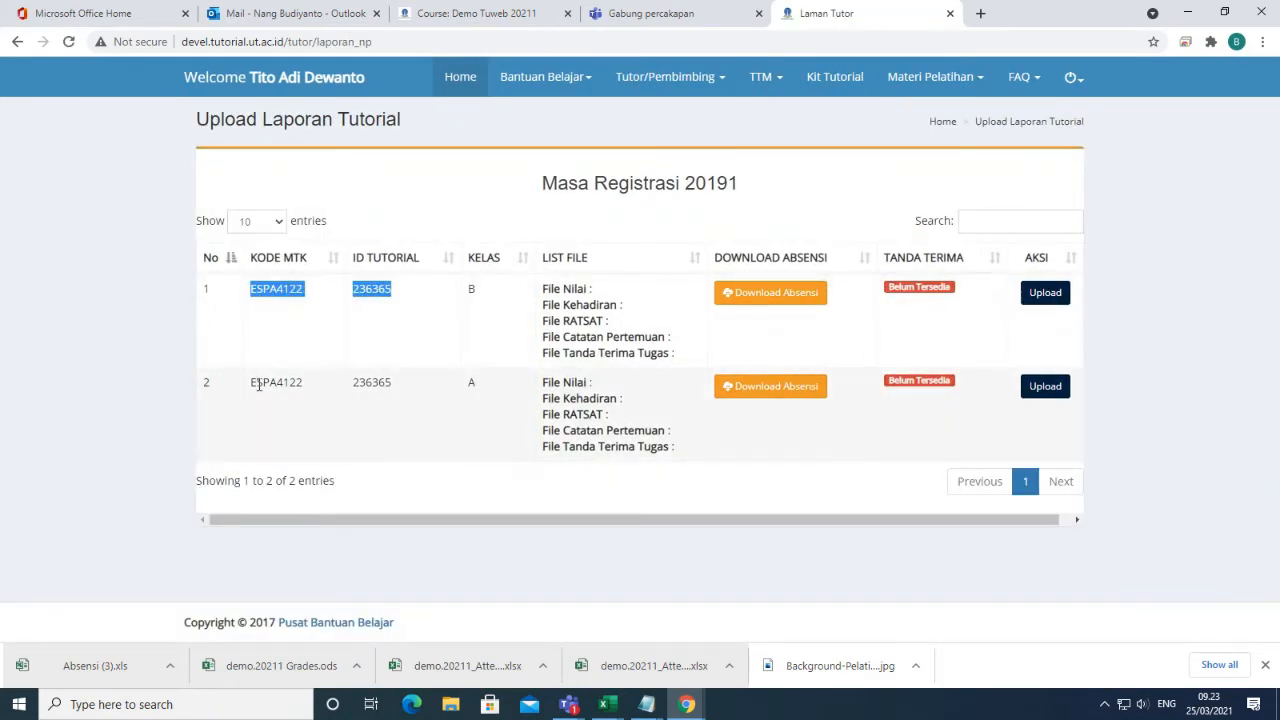
{"action": "left_click", "coordinate": [248, 390]}
{"action": "left_click_drag", "start_coordinate": [248, 390], "coordinate": [378, 388]}
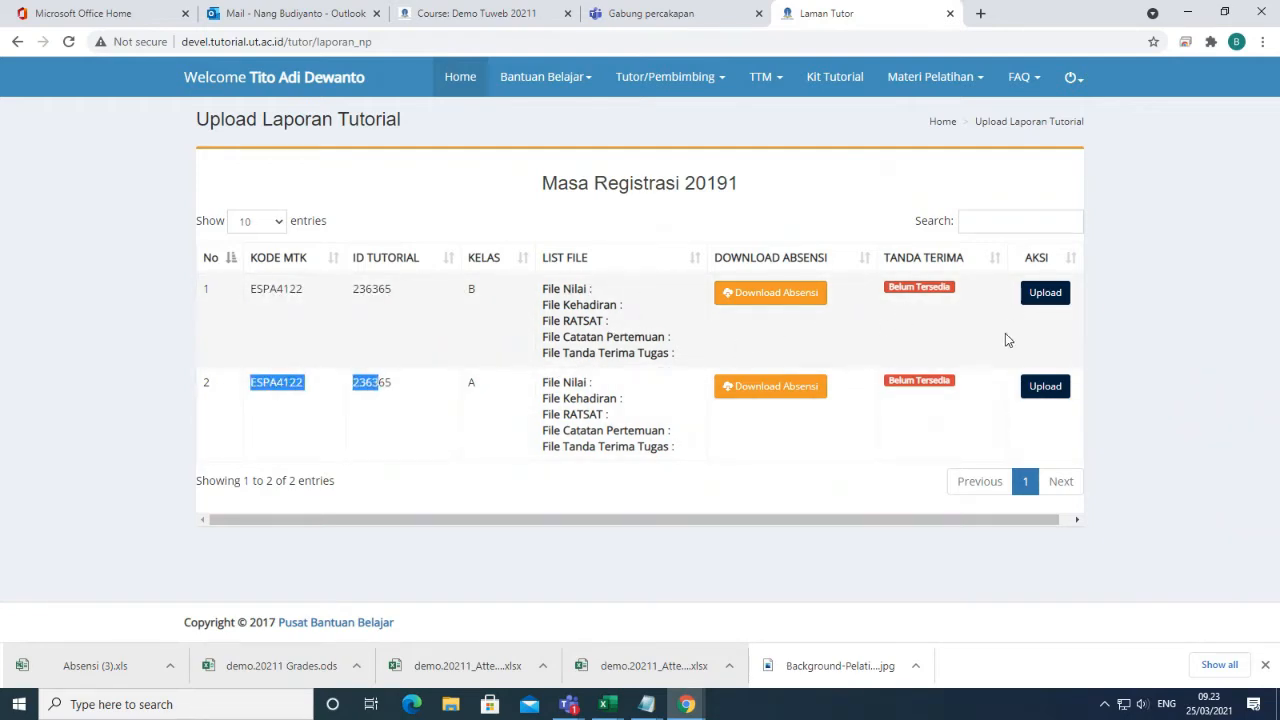
{"action": "left_click", "coordinate": [1045, 293]}
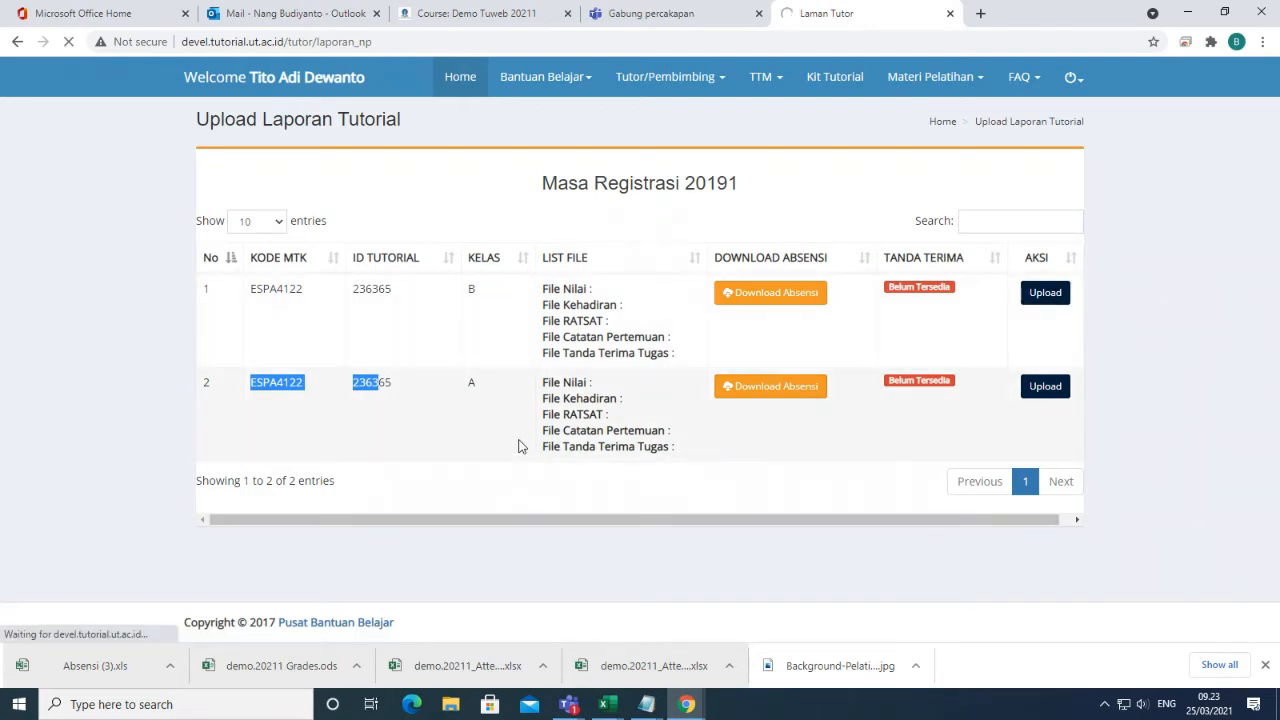
{"action": "scroll", "coordinate": [518, 443], "scroll_direction": "down", "scroll_amount": 1}
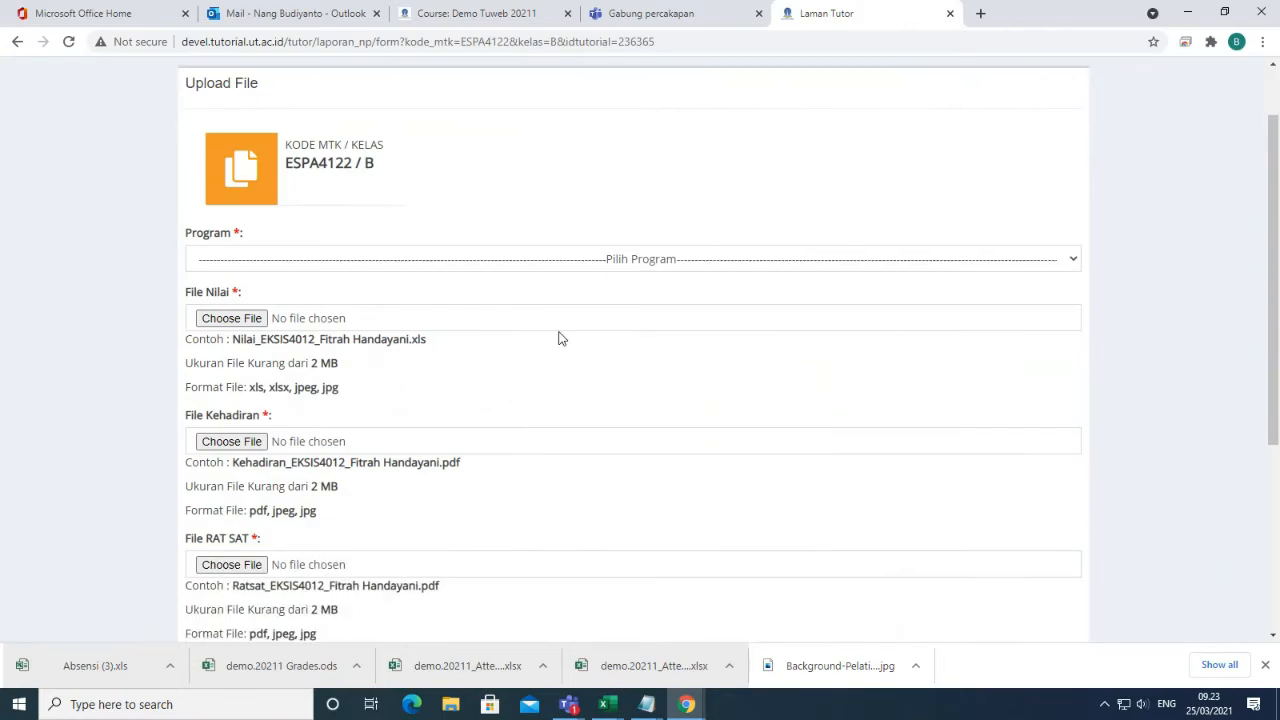
Select Program FE, FHISIP, FMIPA, FKIP and begin choosing the File Nilai grade file.
{"action": "left_click", "coordinate": [632, 271]}
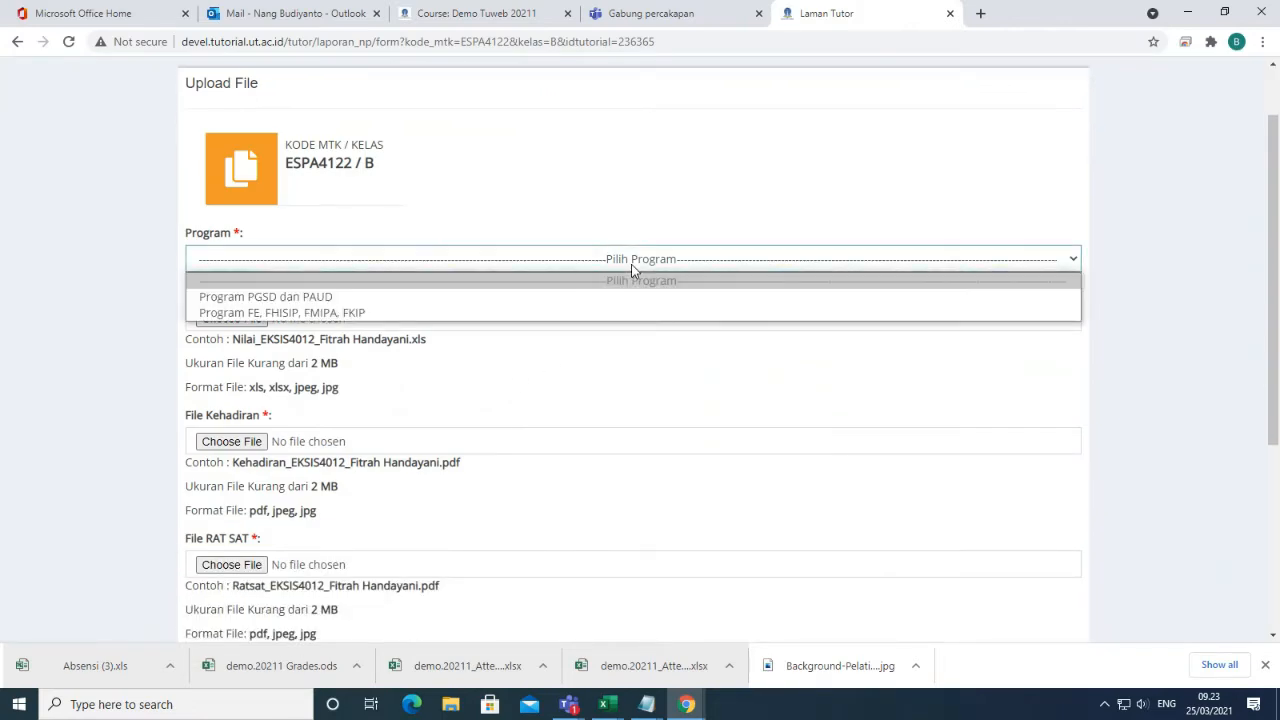
{"action": "left_click", "coordinate": [303, 313]}
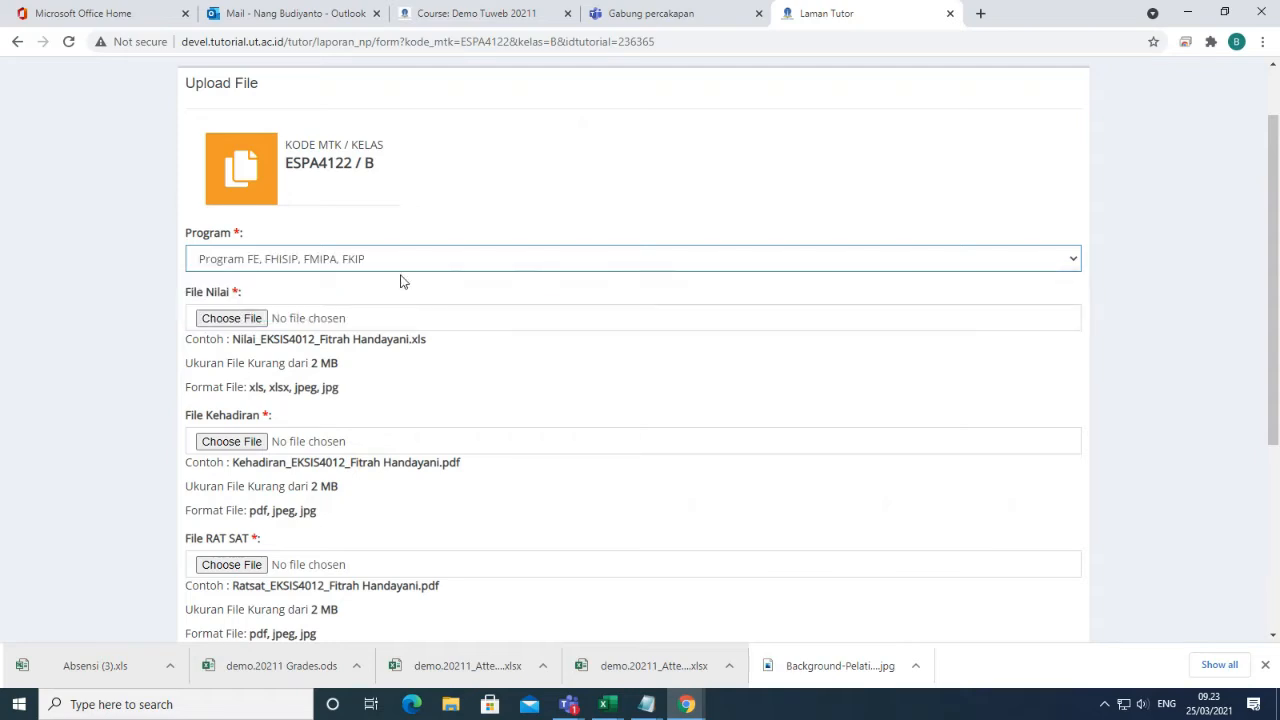
{"action": "scroll", "coordinate": [426, 403], "scroll_direction": "down", "scroll_amount": 3}
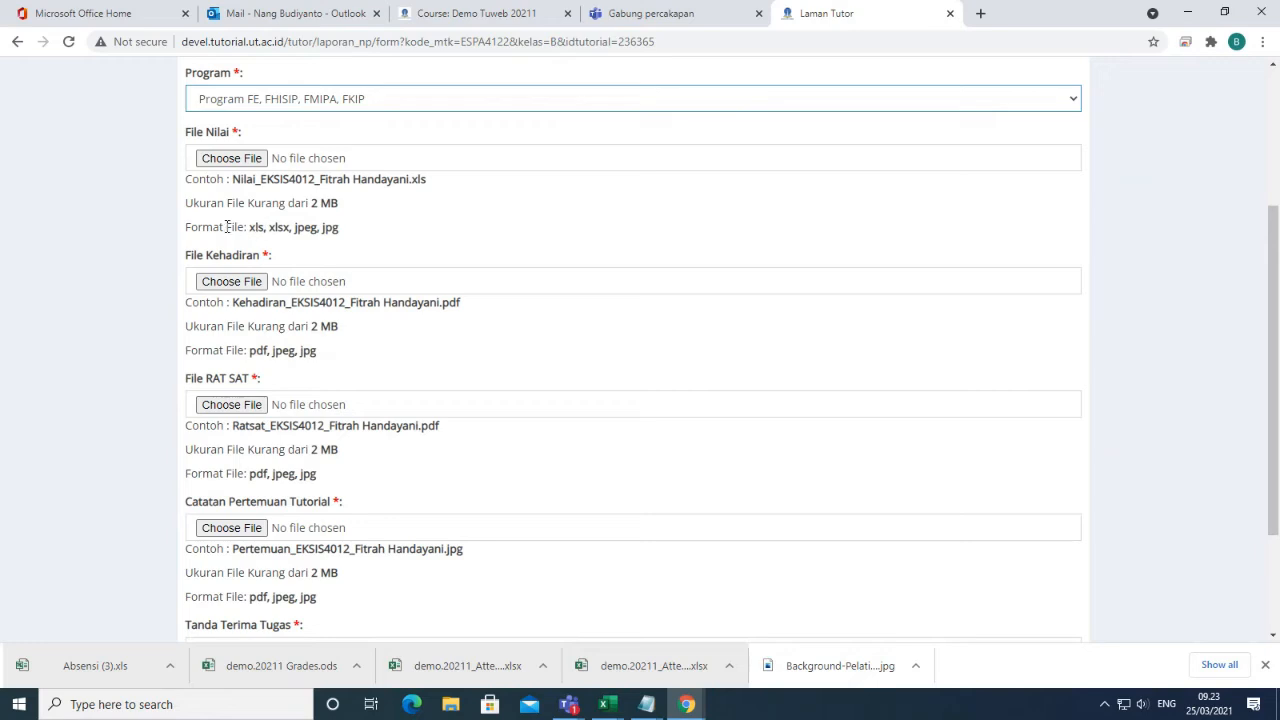
{"action": "left_click_drag", "start_coordinate": [184, 233], "coordinate": [341, 235]}
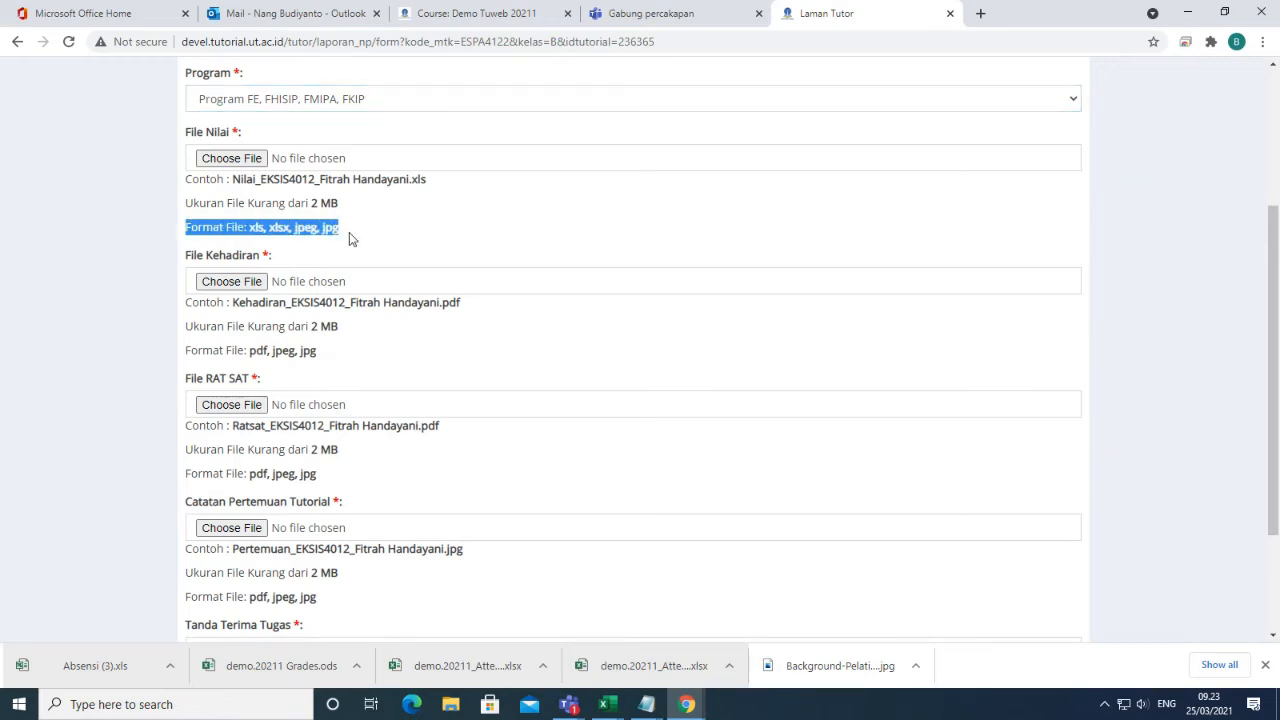
{"action": "left_click", "coordinate": [296, 228]}
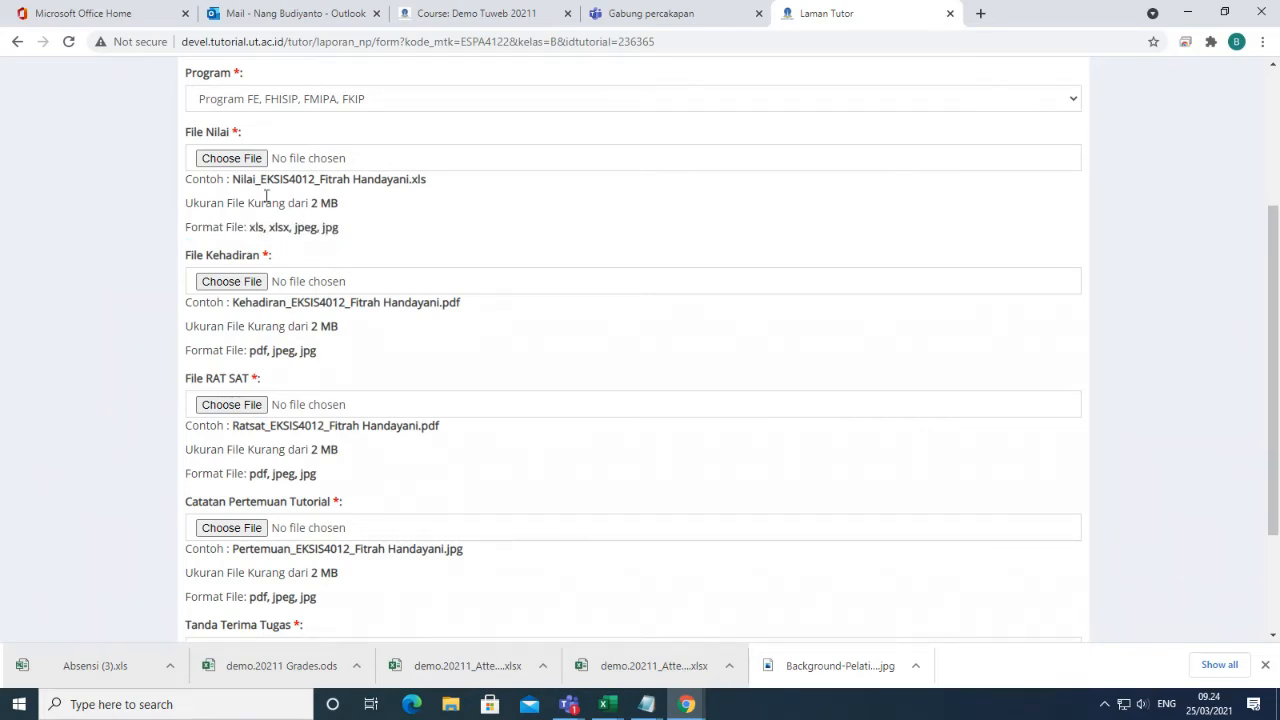
{"action": "left_click", "coordinate": [240, 158]}
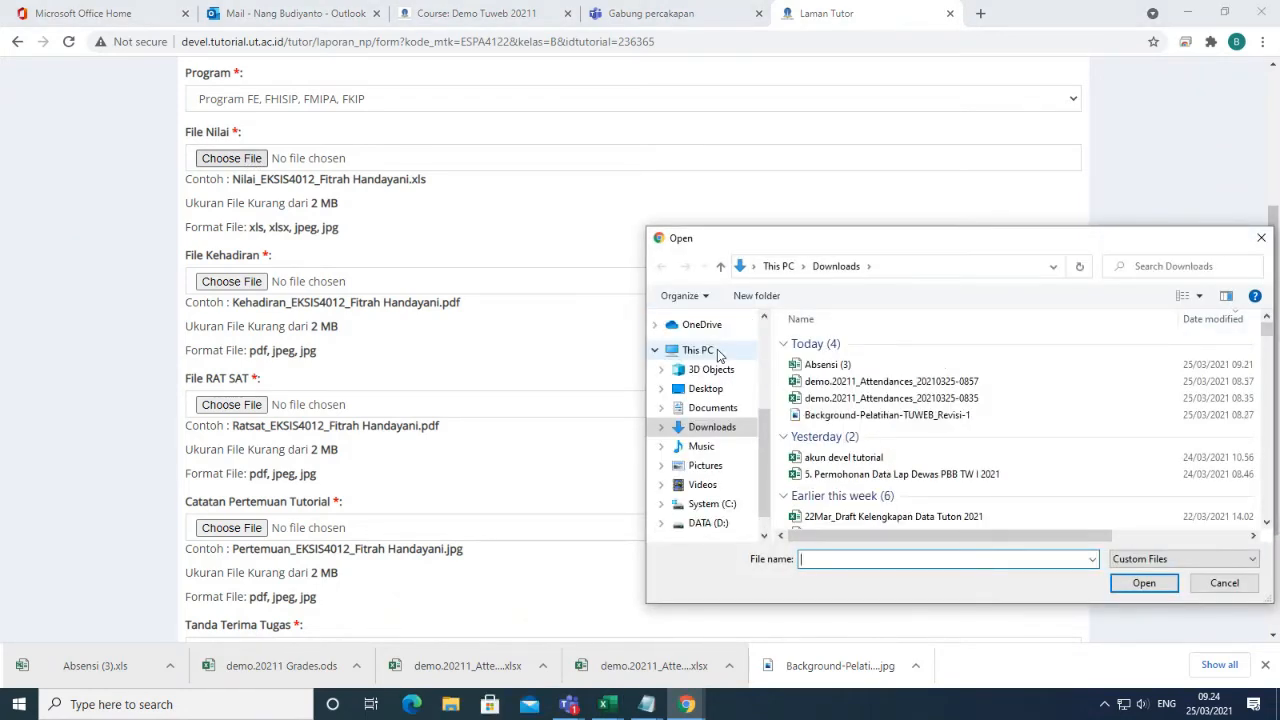
Attach Absensi (3).xls from Downloads as the File Nilai grade file.
{"action": "left_click", "coordinate": [830, 367]}
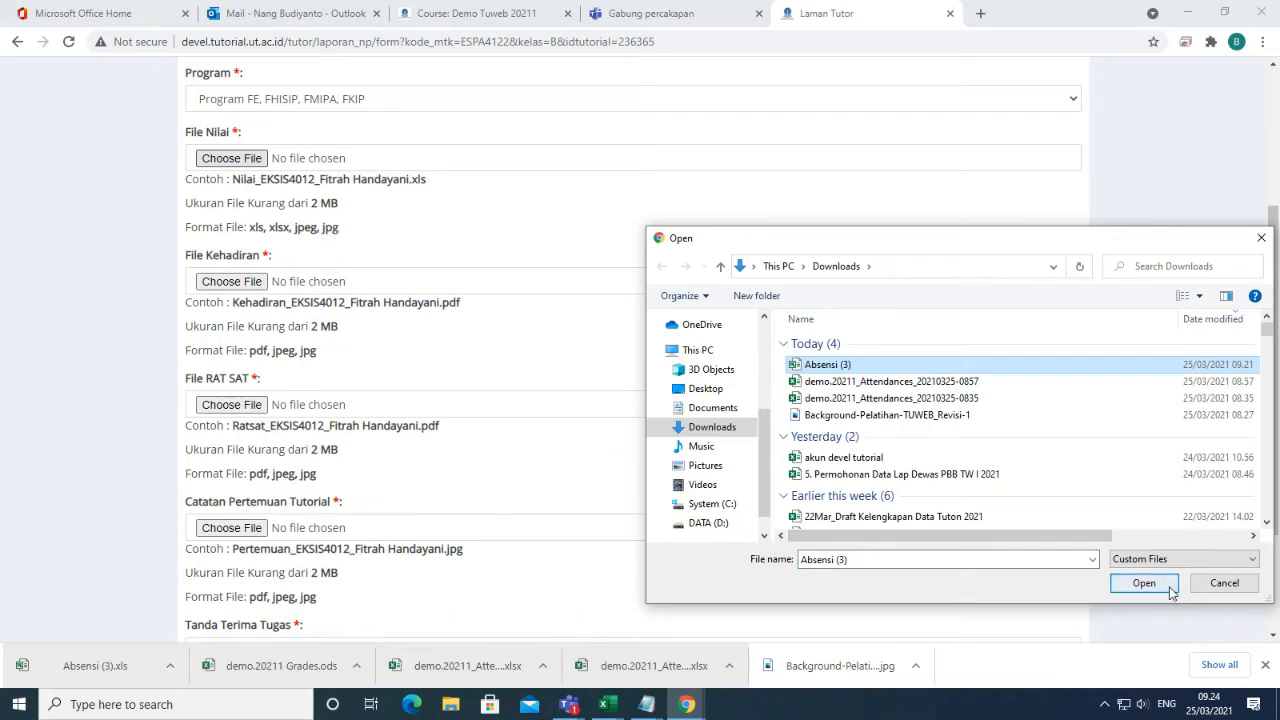
{"action": "left_click", "coordinate": [1143, 583]}
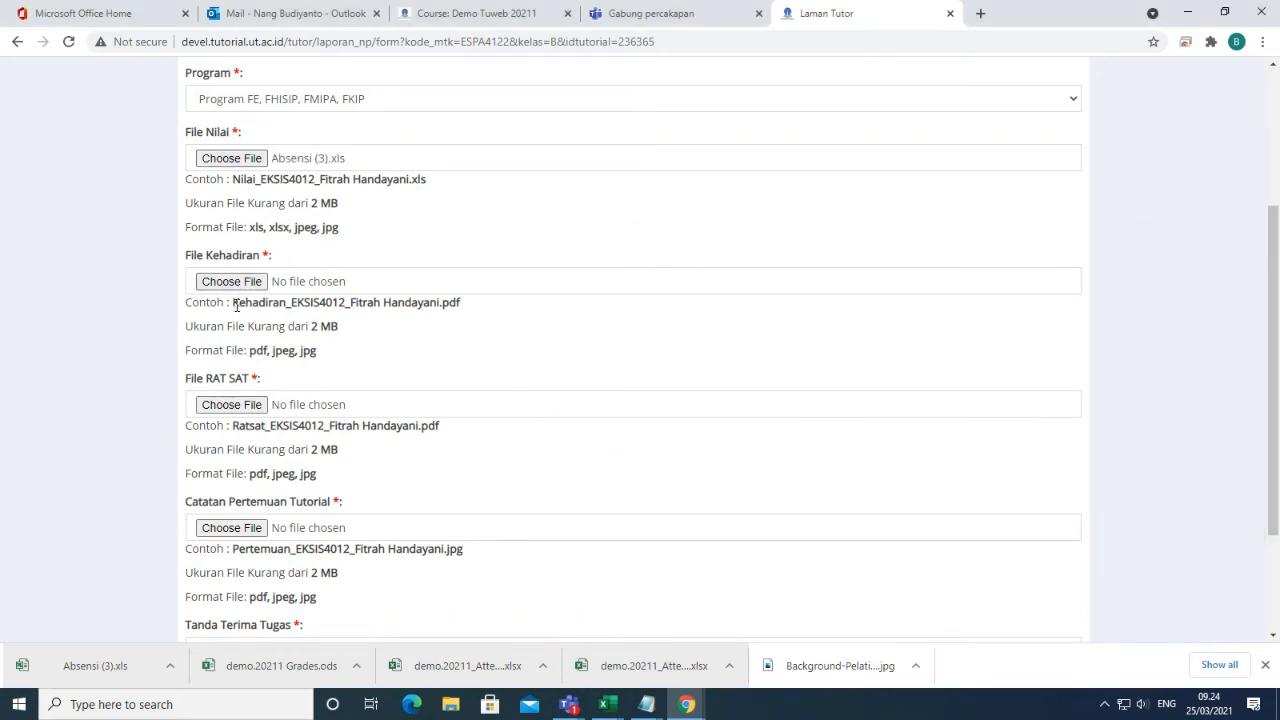
{"action": "left_click_drag", "start_coordinate": [236, 306], "coordinate": [489, 331]}
{"action": "left_click", "coordinate": [486, 331]}
Attach Surat Tugas Tutor Tuton dan PMKM.pdf as the File Kehadiran attendance file.
{"action": "left_click", "coordinate": [230, 283]}
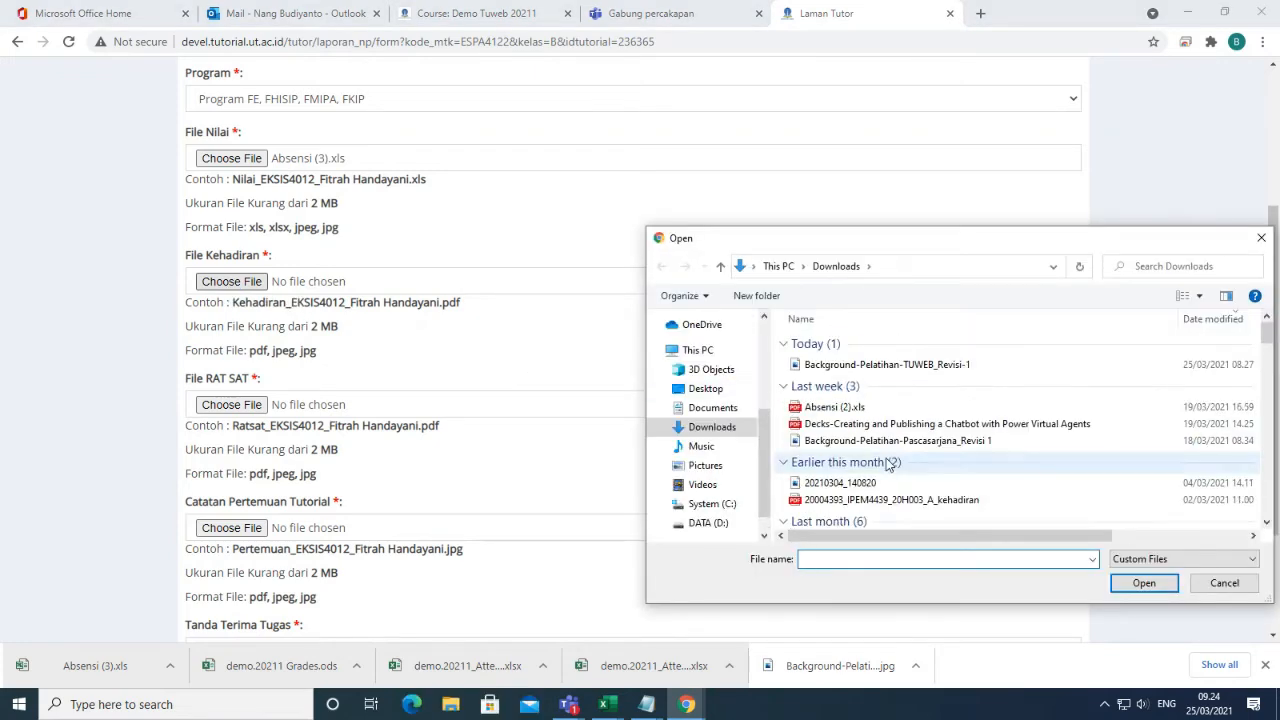
{"action": "left_click", "coordinate": [858, 467]}
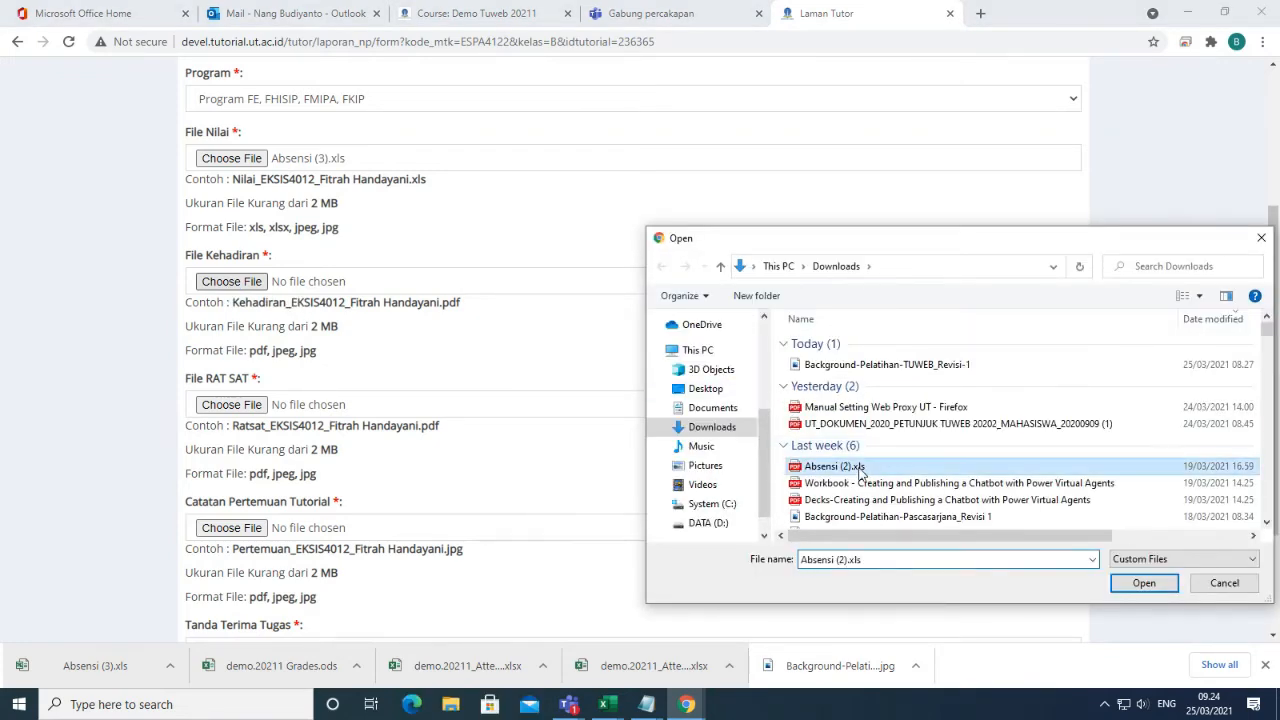
{"action": "scroll", "coordinate": [888, 475], "scroll_direction": "down", "scroll_amount": 2}
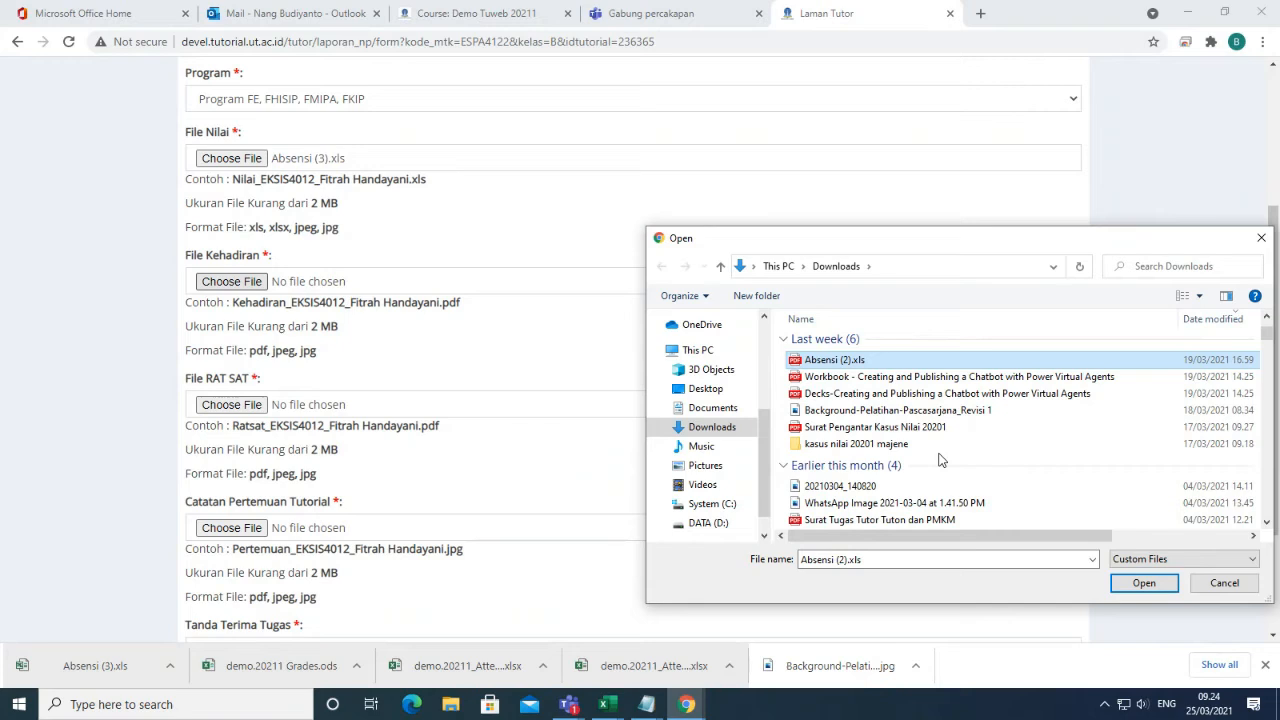
{"action": "left_click", "coordinate": [896, 521]}
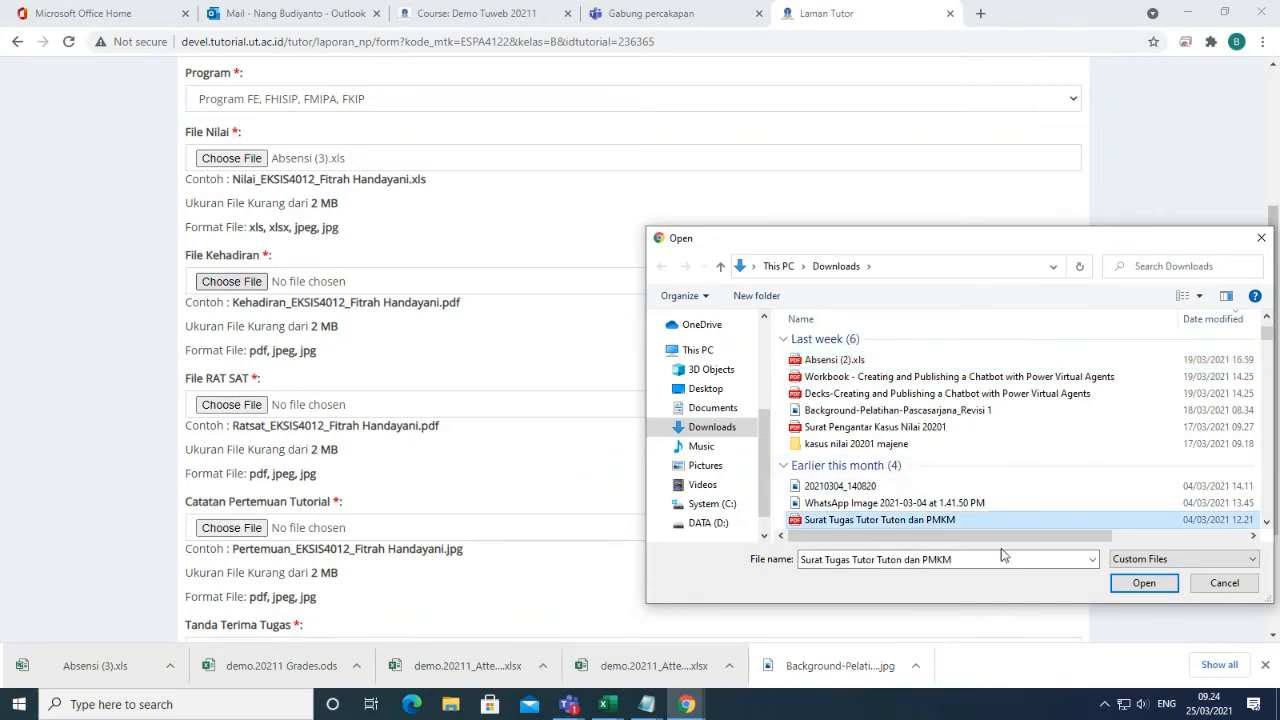
{"action": "left_click", "coordinate": [1143, 583]}
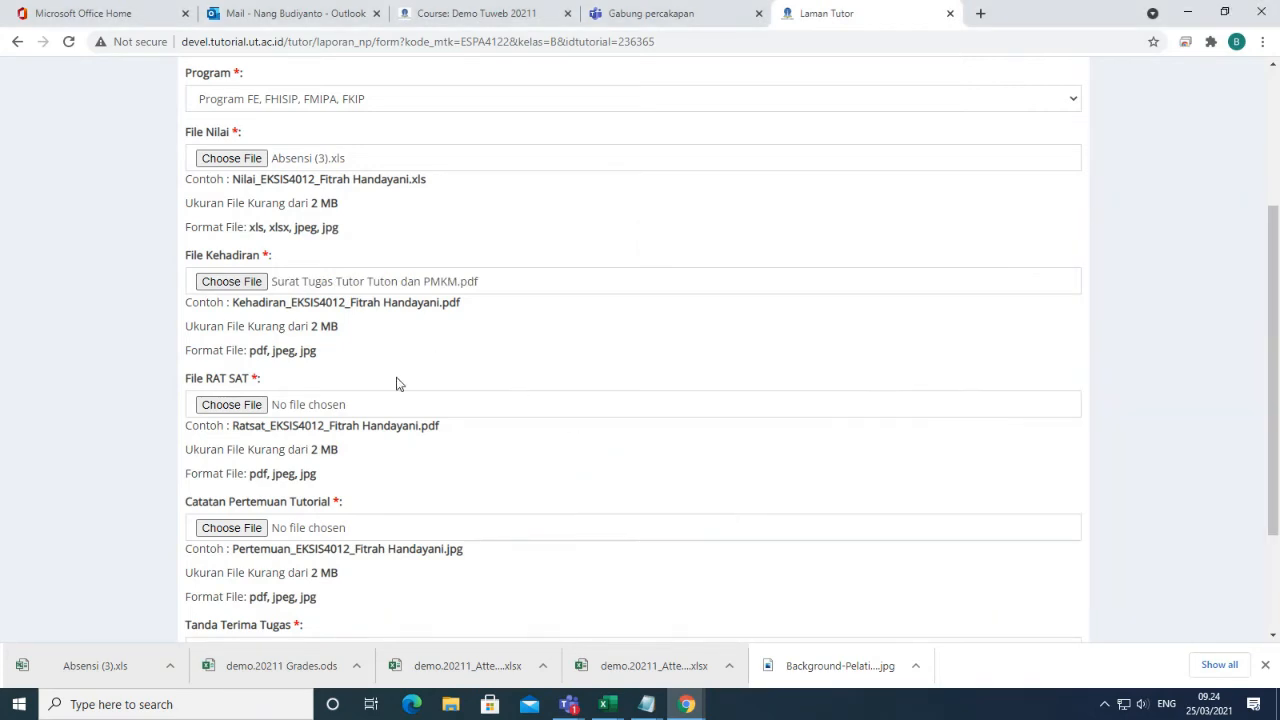
{"action": "scroll", "coordinate": [397, 383], "scroll_direction": "down", "scroll_amount": 2}
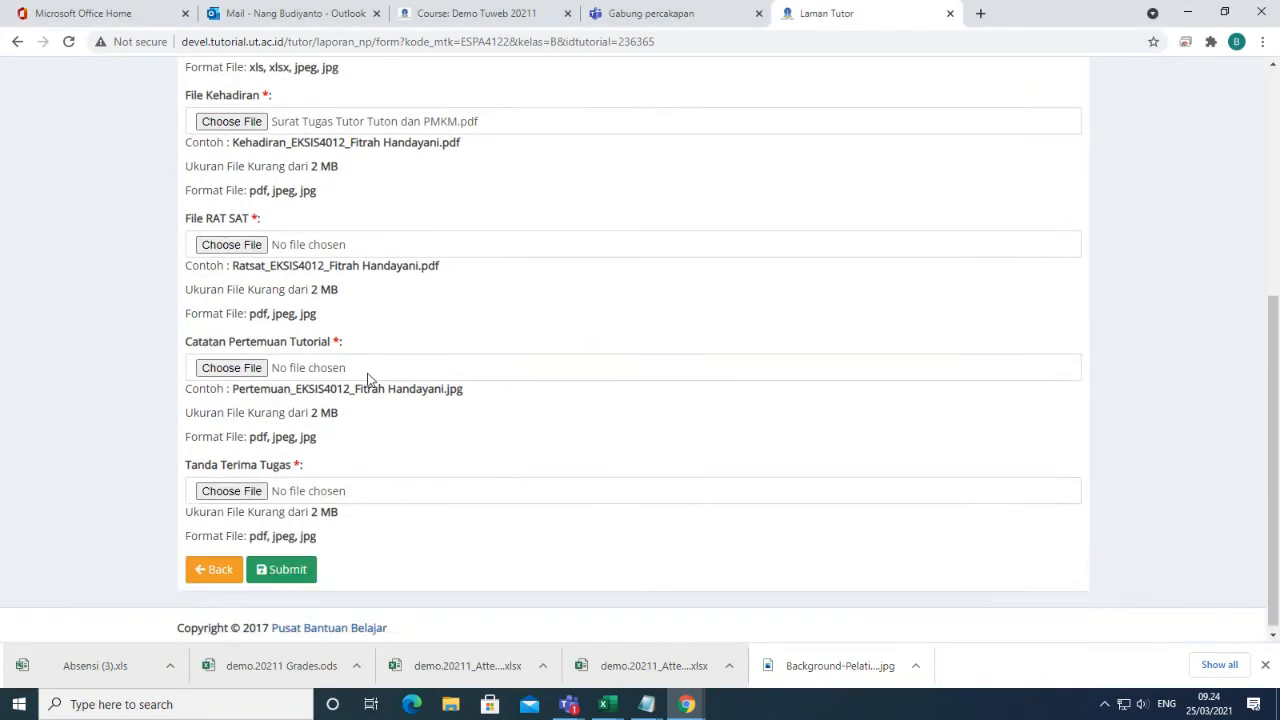
Attach the Manual Setting Web Proxy UT - Firefox file as File RAT SAT.
{"action": "left_click", "coordinate": [226, 247]}
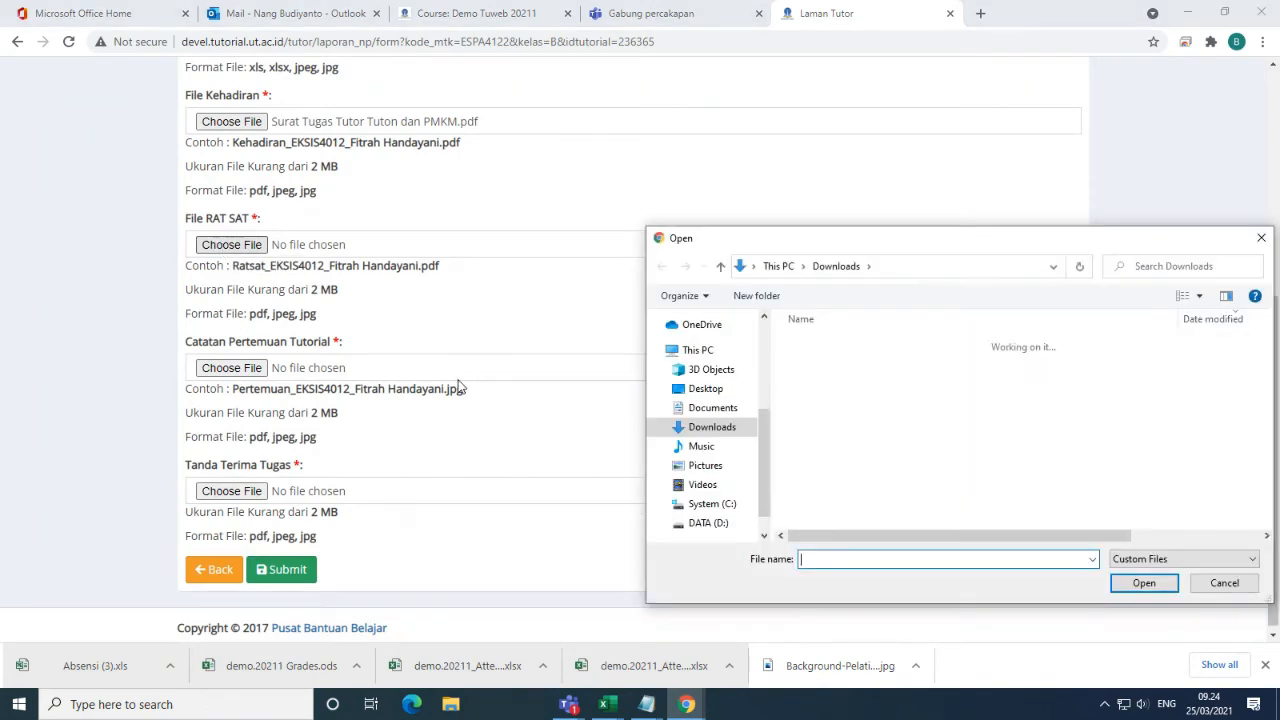
{"action": "left_click", "coordinate": [852, 409]}
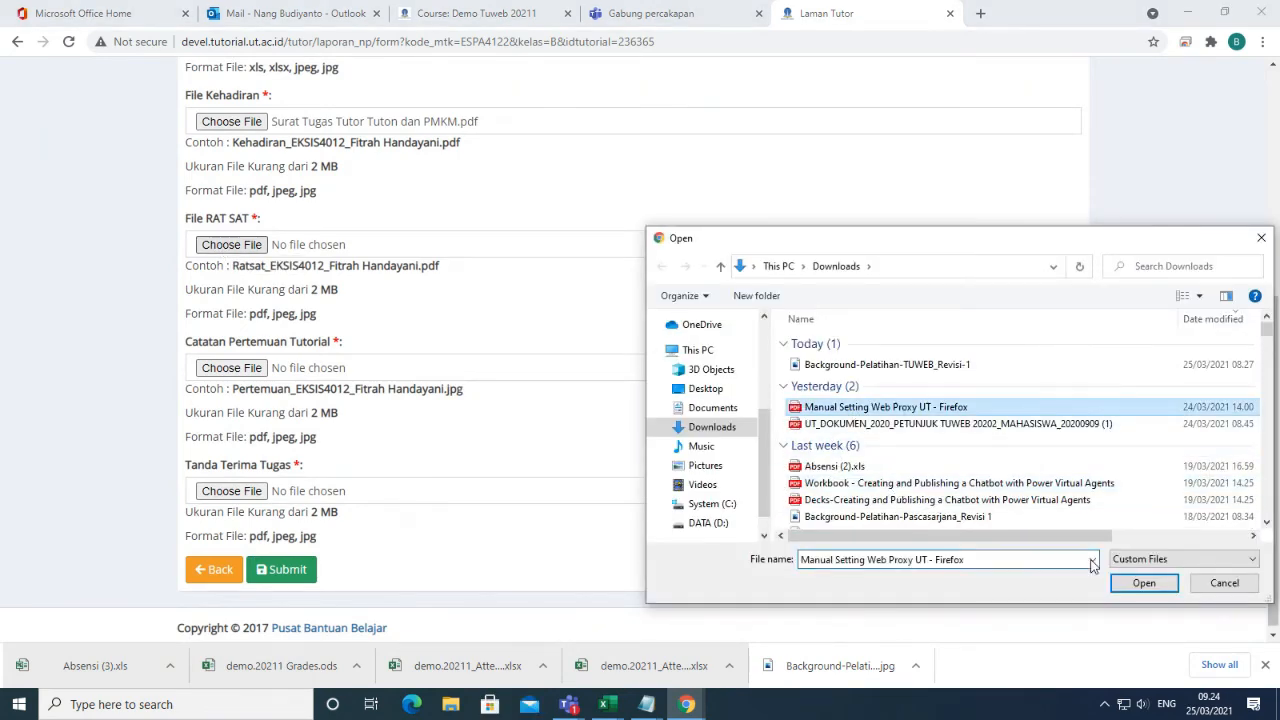
{"action": "left_click", "coordinate": [1143, 584]}
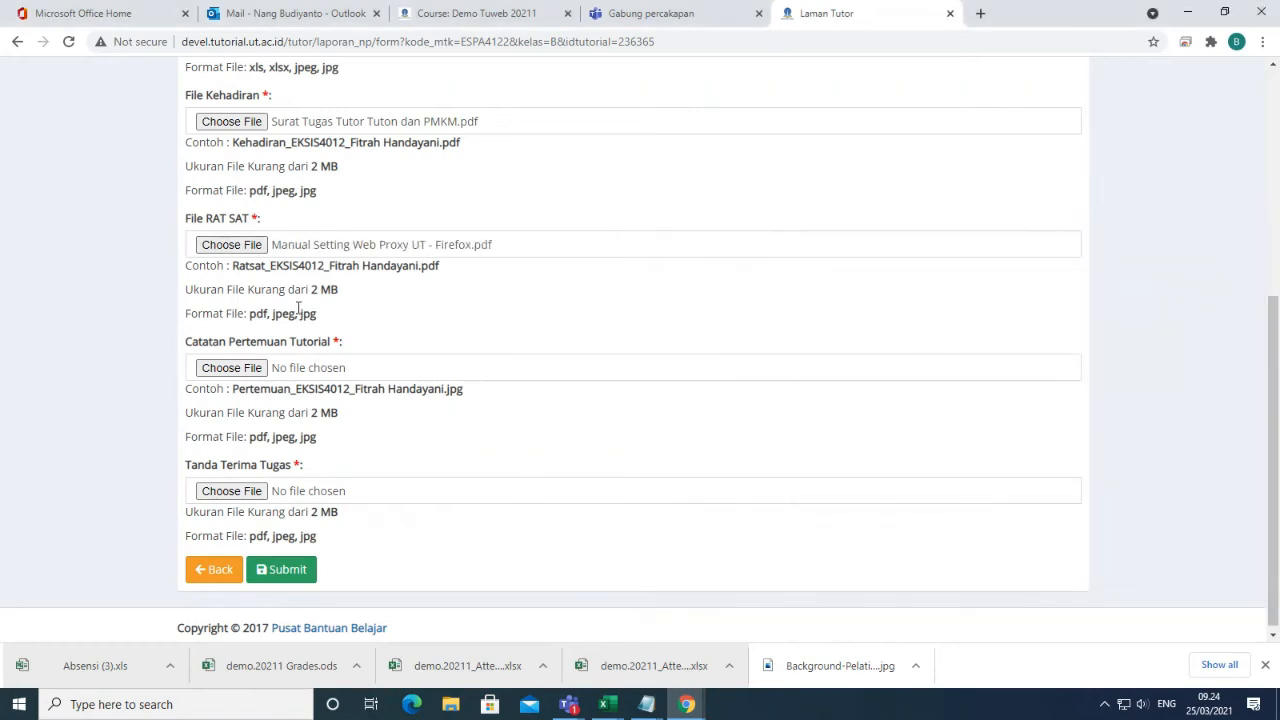
{"action": "scroll", "coordinate": [376, 428], "scroll_direction": "down", "scroll_amount": 1}
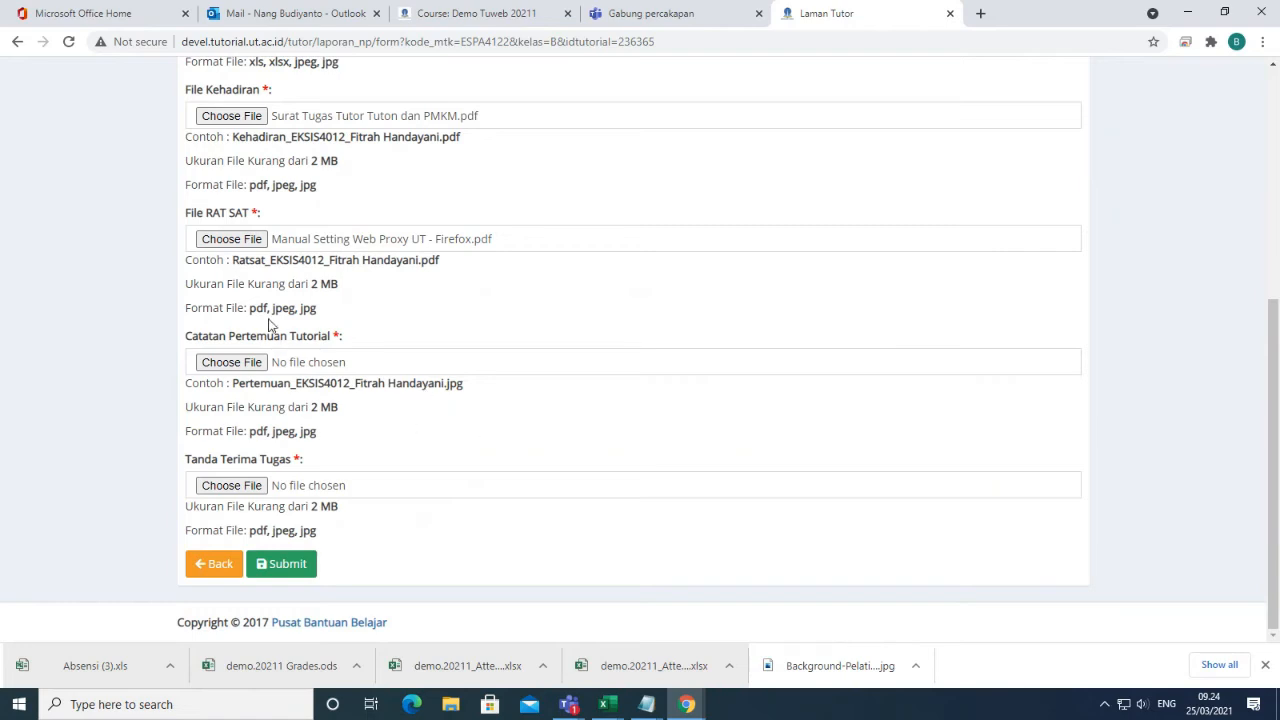
{"action": "left_click_drag", "start_coordinate": [271, 308], "coordinate": [576, 348]}
Attach the UT_DOKUMEN tutorial guide as the Catatan Pertemuan Tutorial file.
{"action": "left_click", "coordinate": [214, 363]}
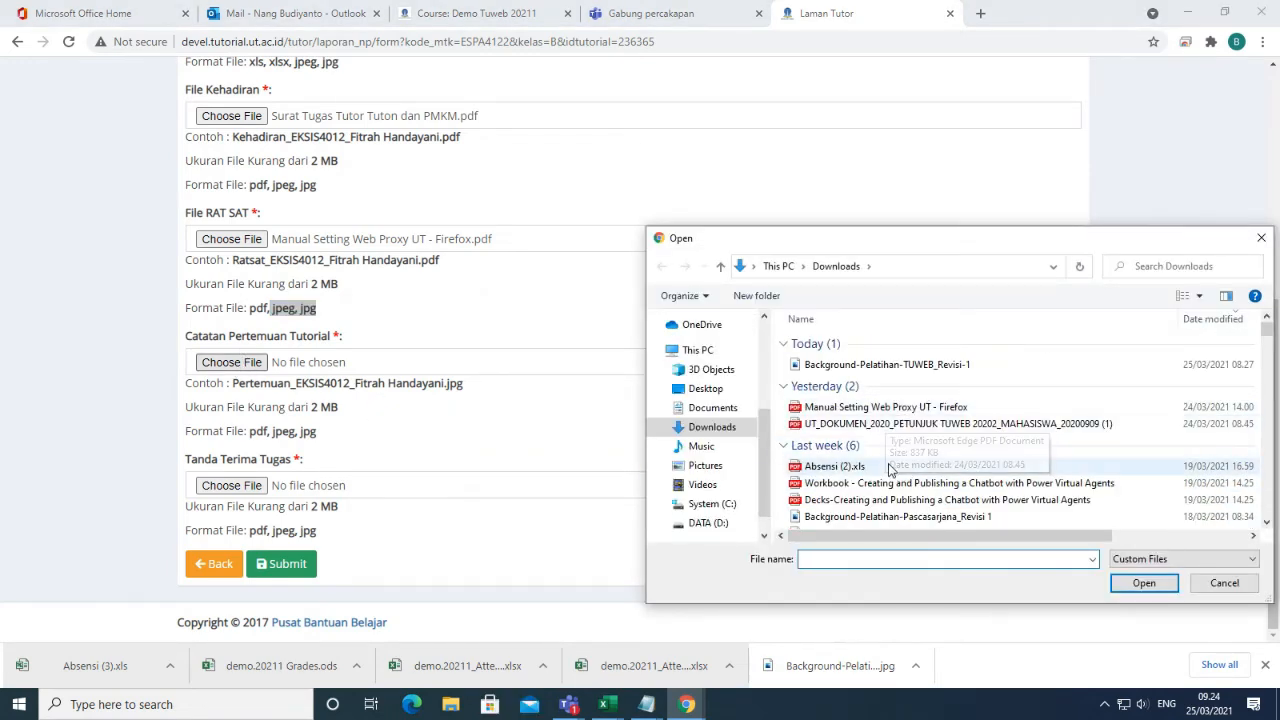
{"action": "left_click", "coordinate": [885, 423]}
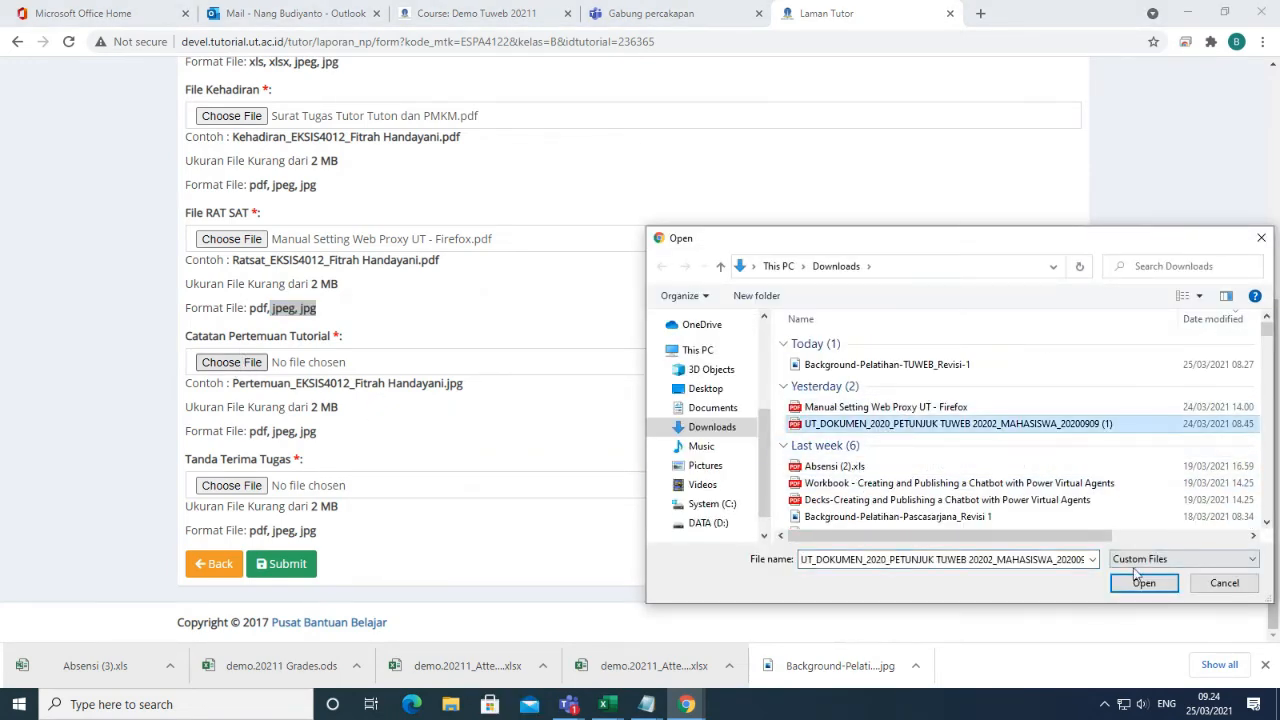
{"action": "left_click", "coordinate": [1143, 584]}
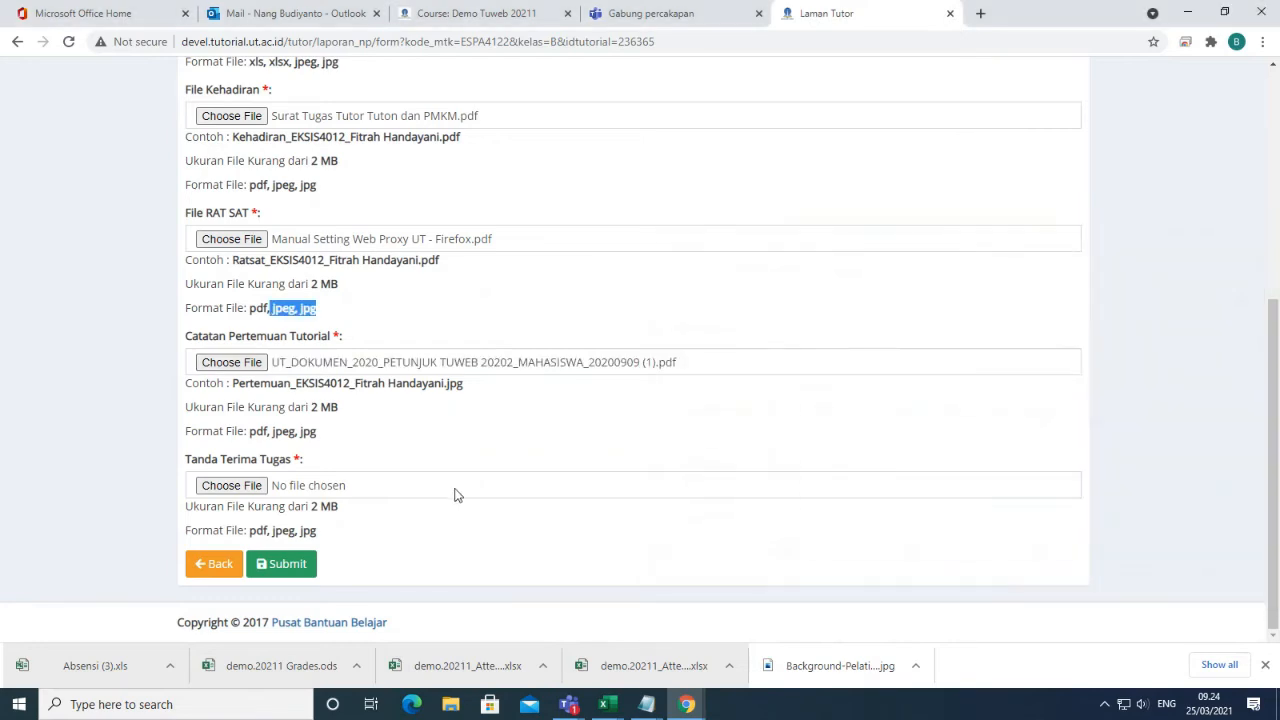
Attach the Decks chatbot PDF as Tanda Terima Tugas and submit the class B report.
{"action": "left_click", "coordinate": [237, 488]}
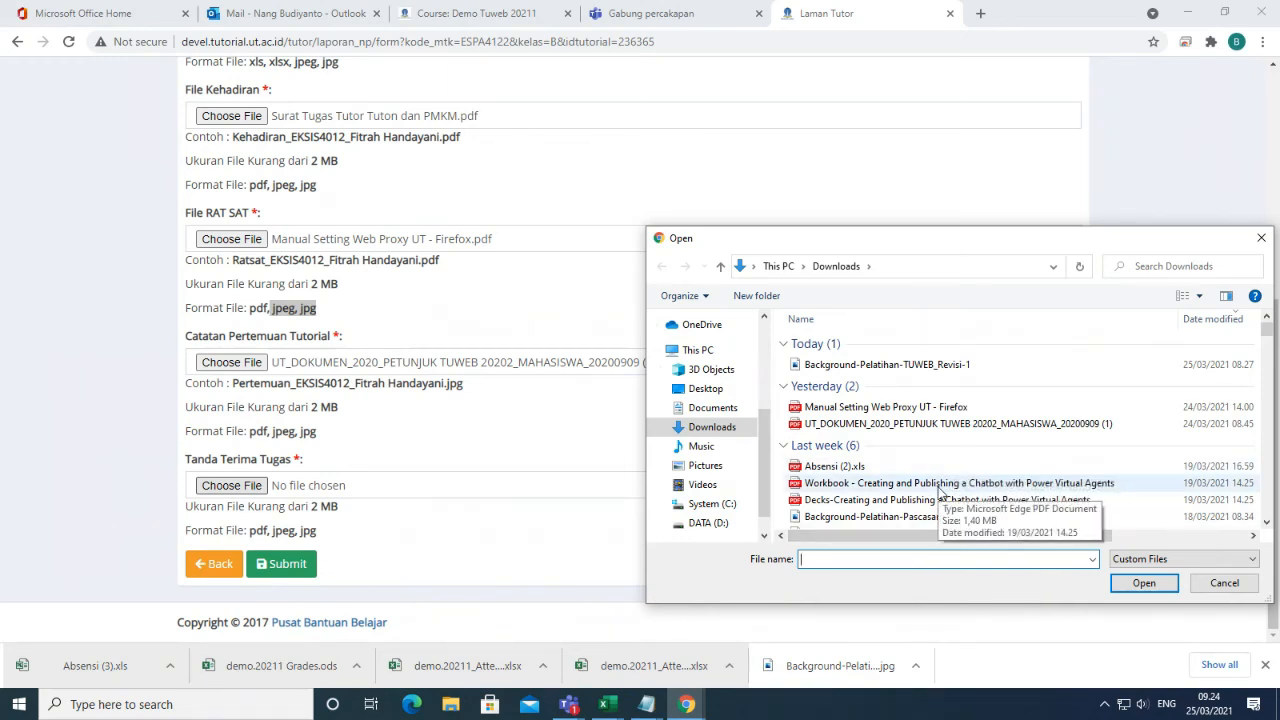
{"action": "left_click", "coordinate": [874, 483]}
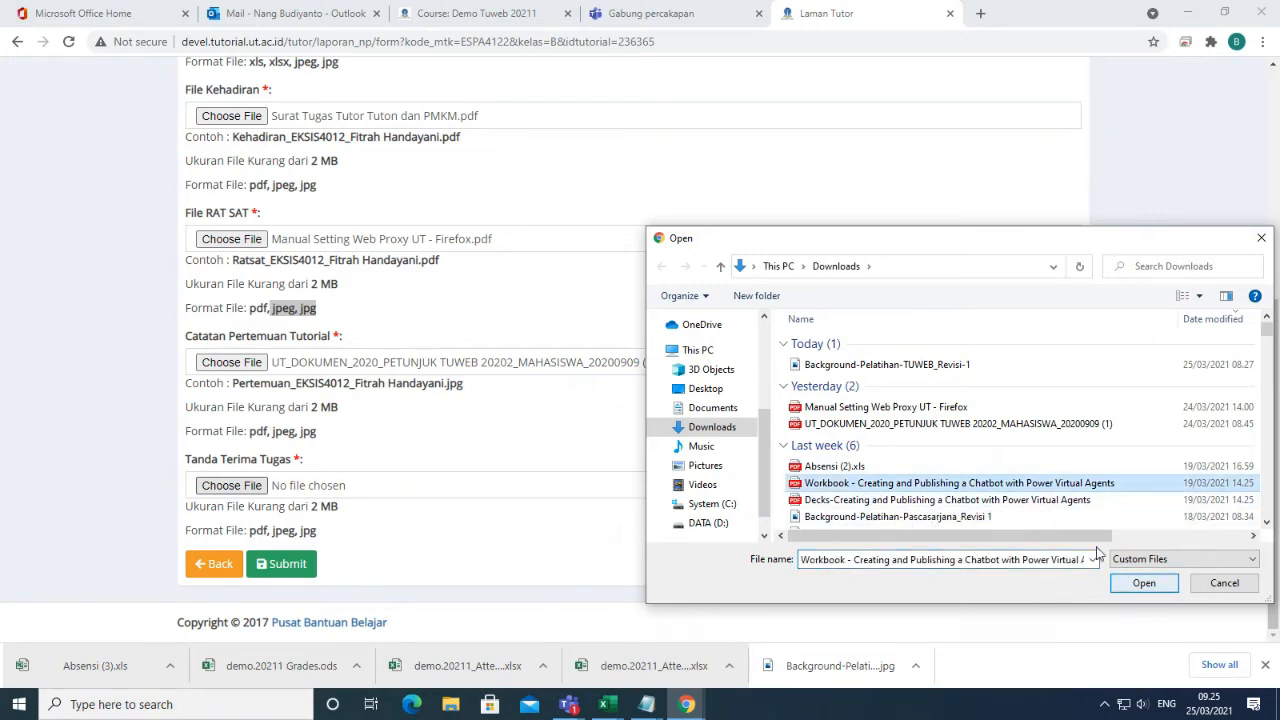
{"action": "left_click_drag", "start_coordinate": [1097, 538], "coordinate": [1252, 559]}
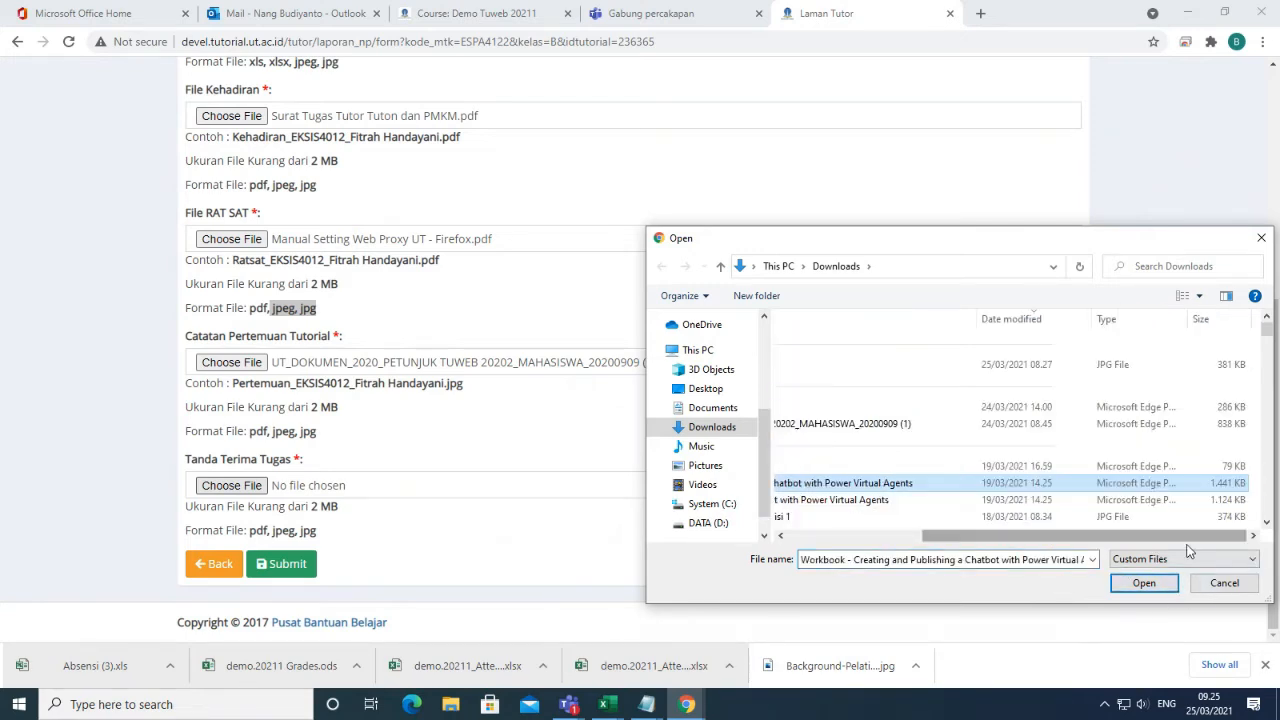
{"action": "left_click", "coordinate": [1137, 500]}
{"action": "left_click", "coordinate": [1137, 586]}
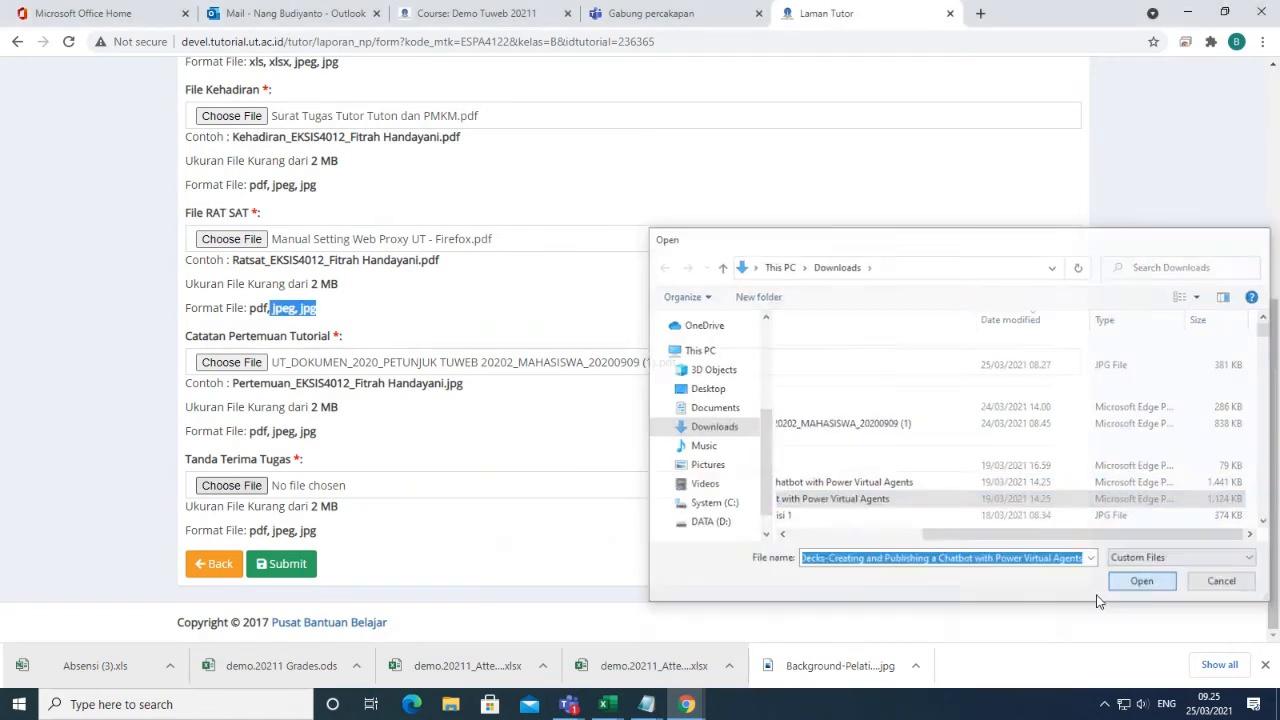
{"action": "left_click", "coordinate": [286, 569]}
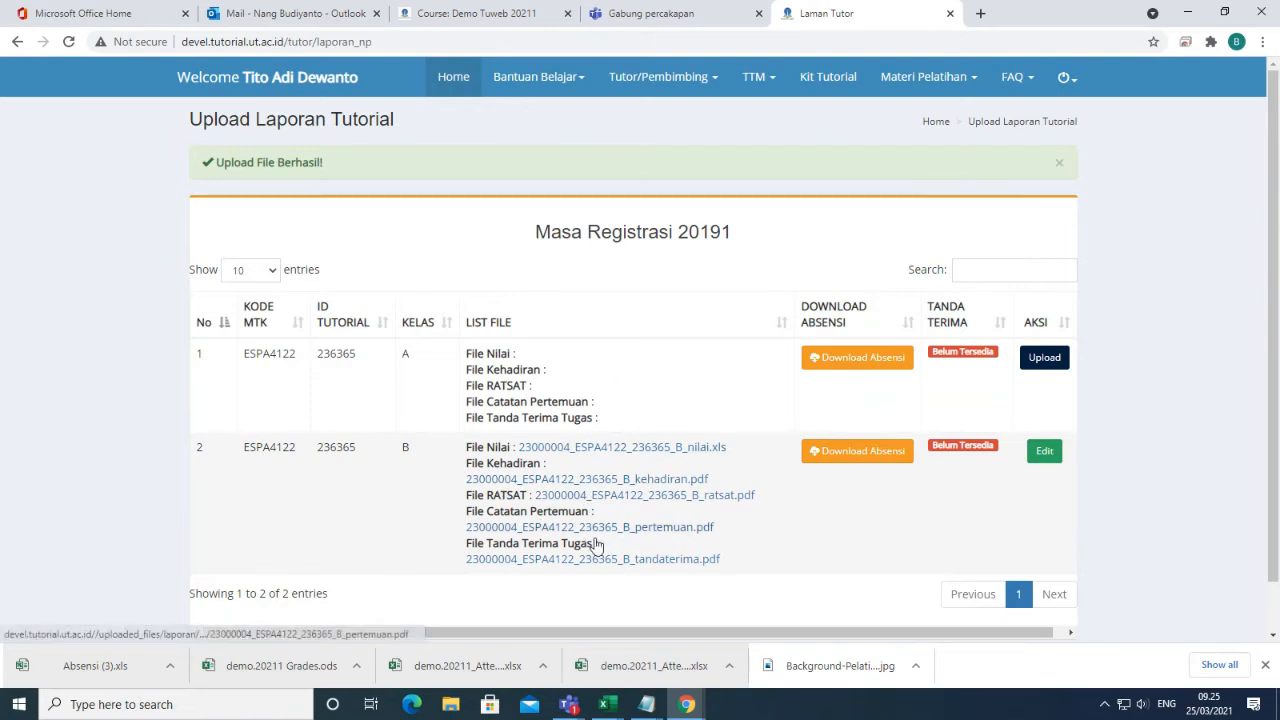
Edit class B's report, swap in Absensi (3).xls as File Nilai, and resubmit.
{"action": "left_click", "coordinate": [1045, 452]}
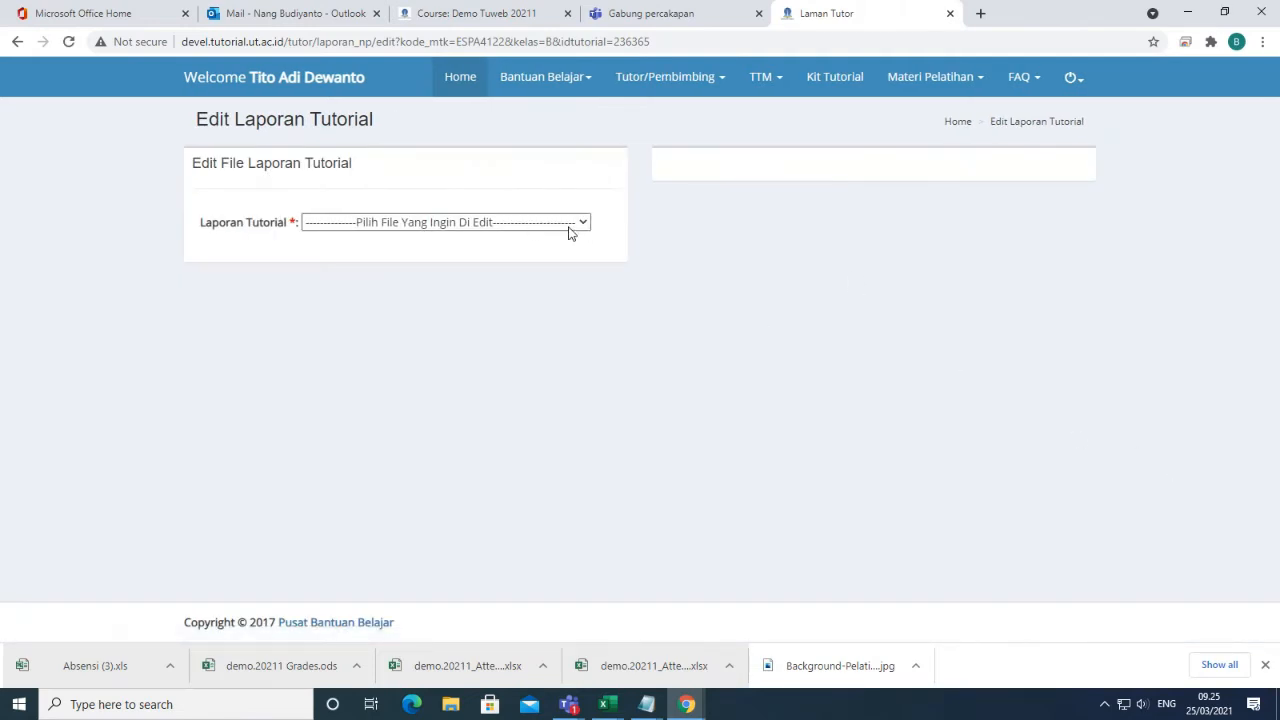
{"action": "left_click", "coordinate": [569, 223]}
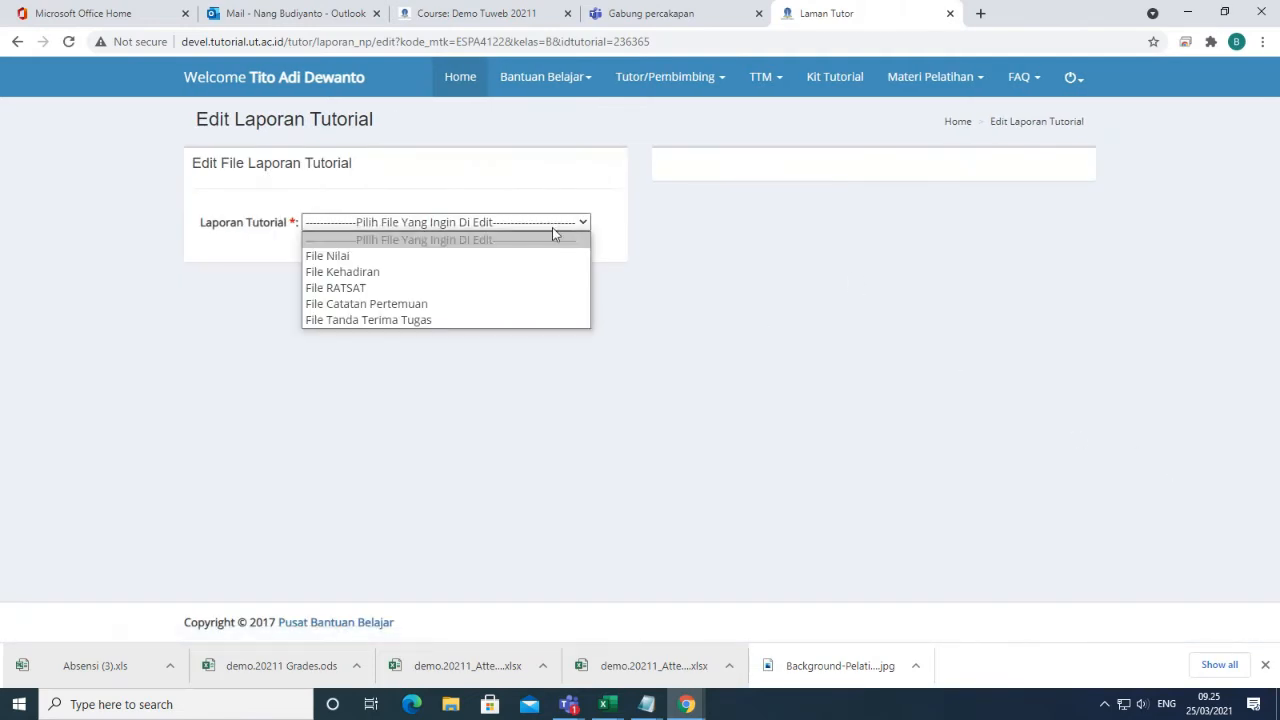
{"action": "left_click", "coordinate": [383, 262]}
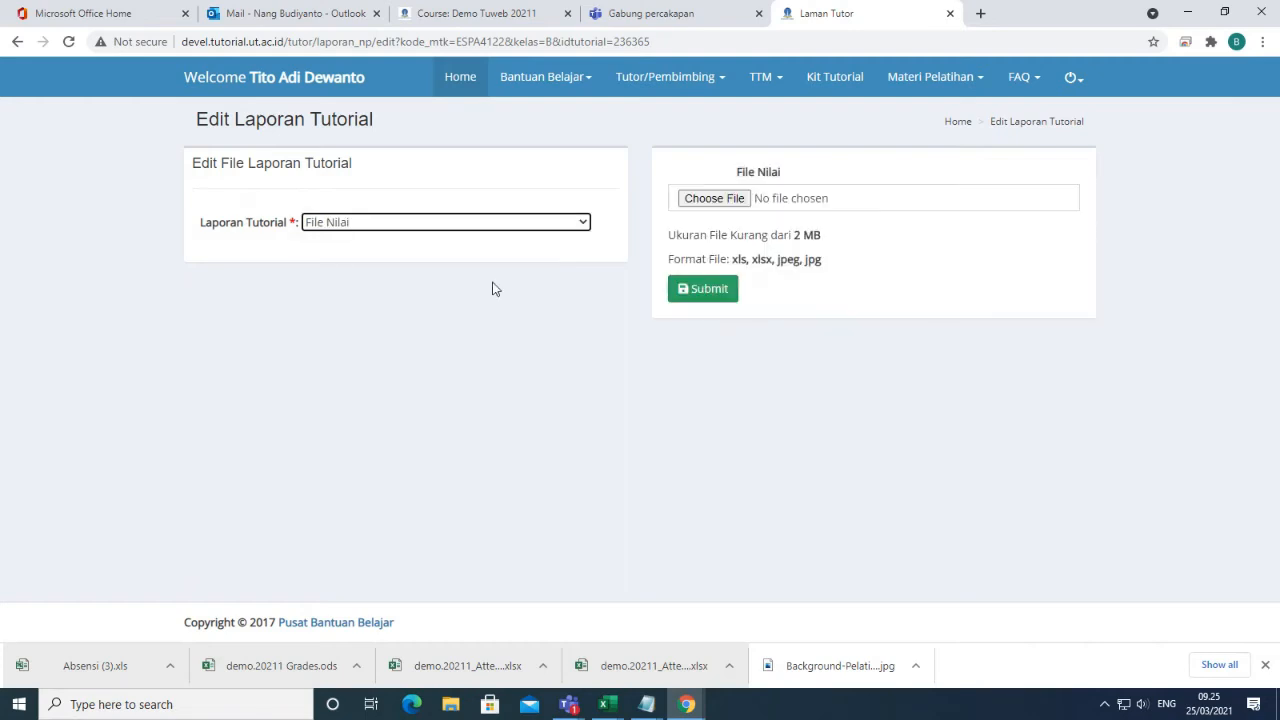
{"action": "left_click", "coordinate": [730, 199]}
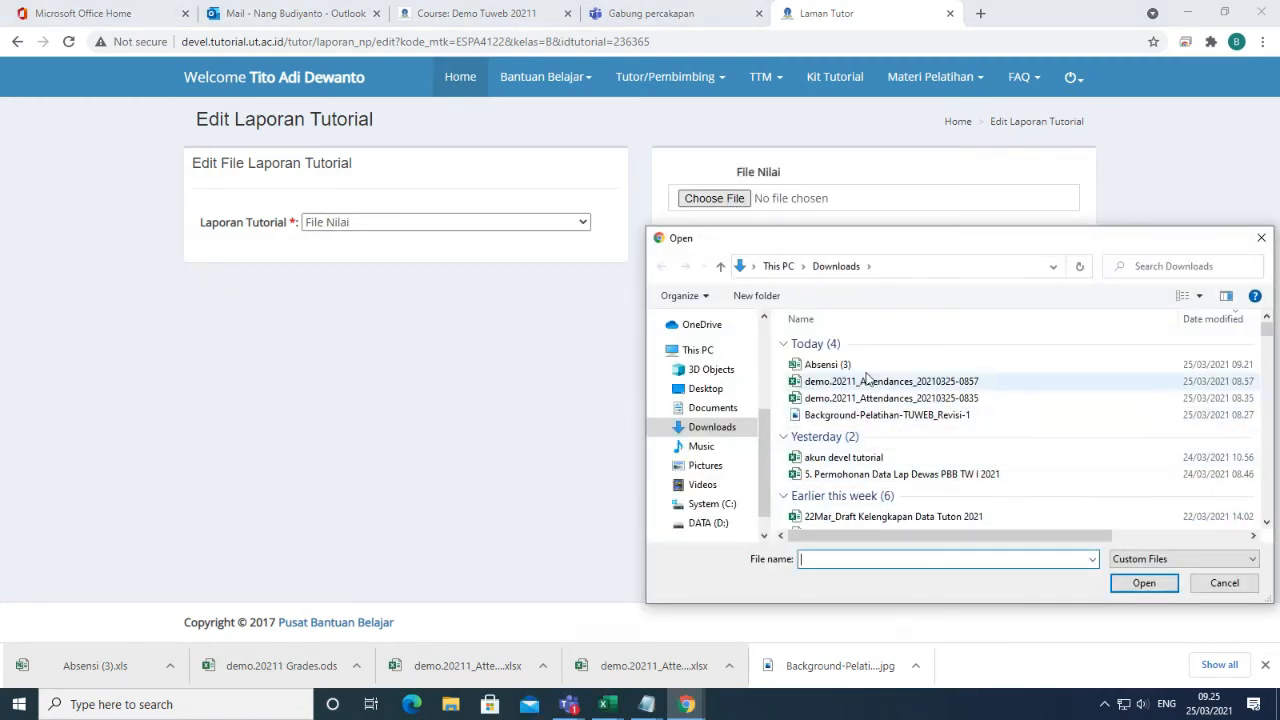
{"action": "left_click", "coordinate": [823, 368]}
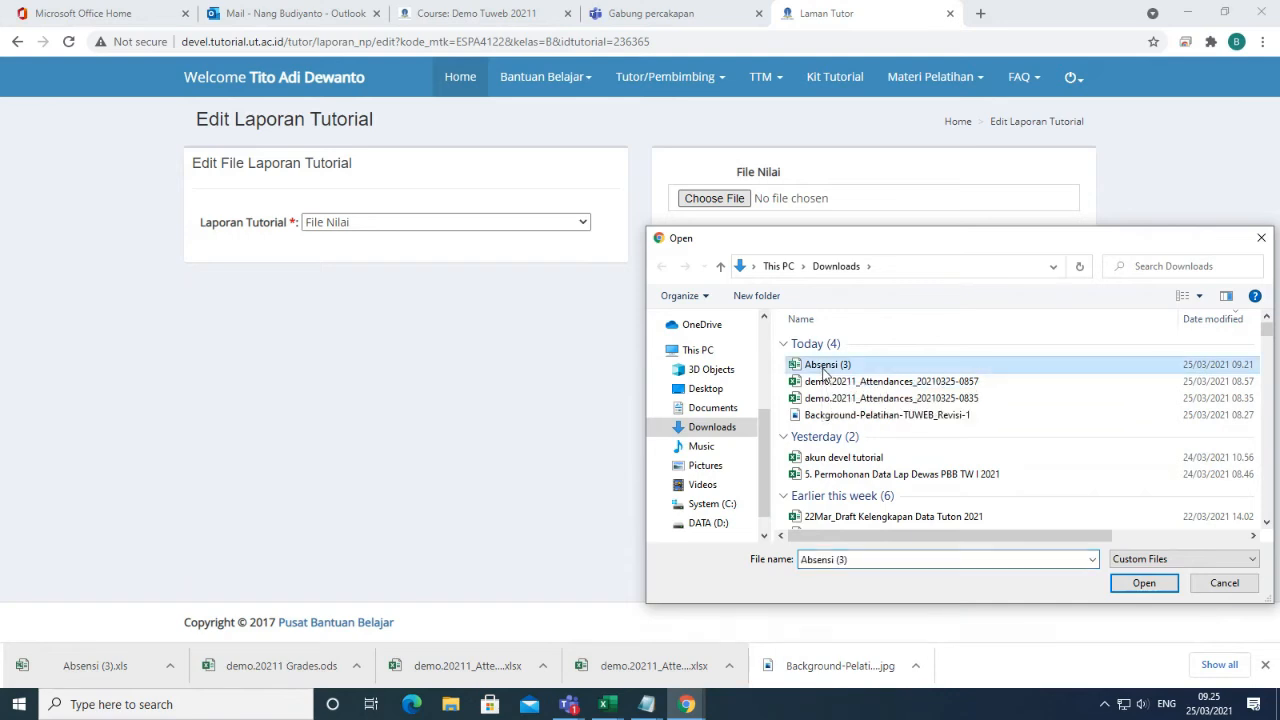
{"action": "left_click", "coordinate": [1142, 584]}
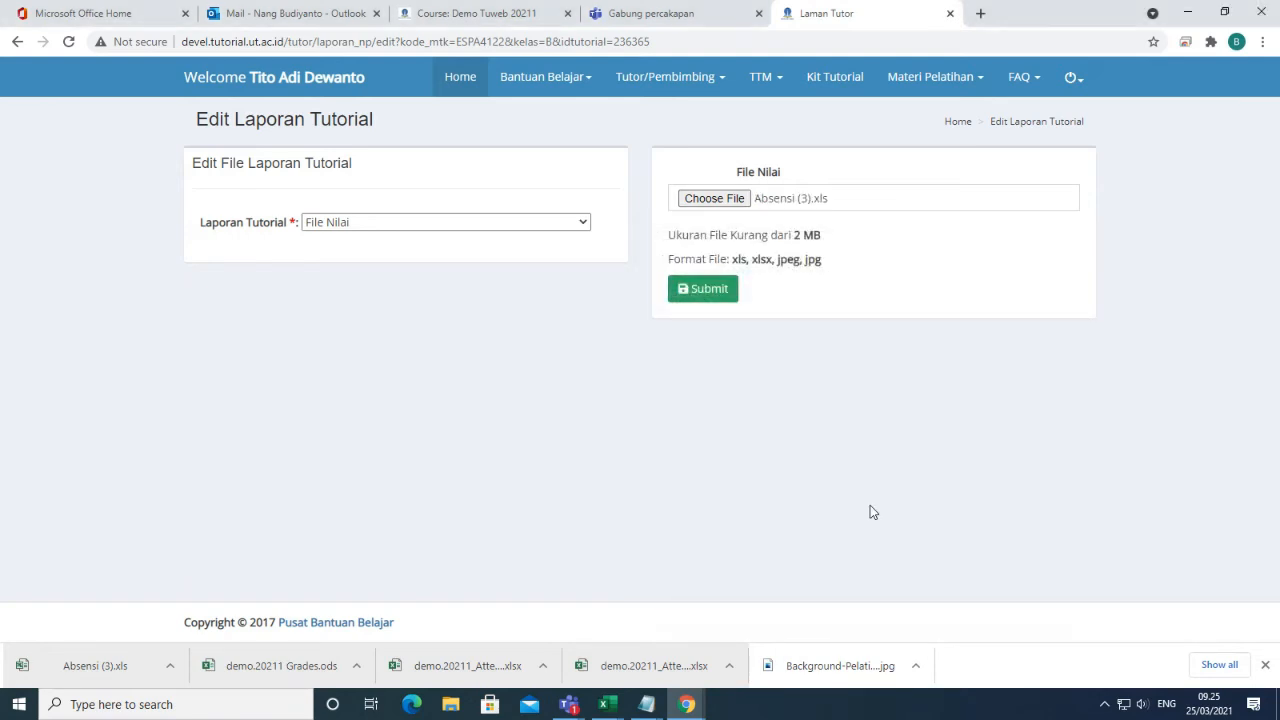
{"action": "left_click", "coordinate": [703, 292]}
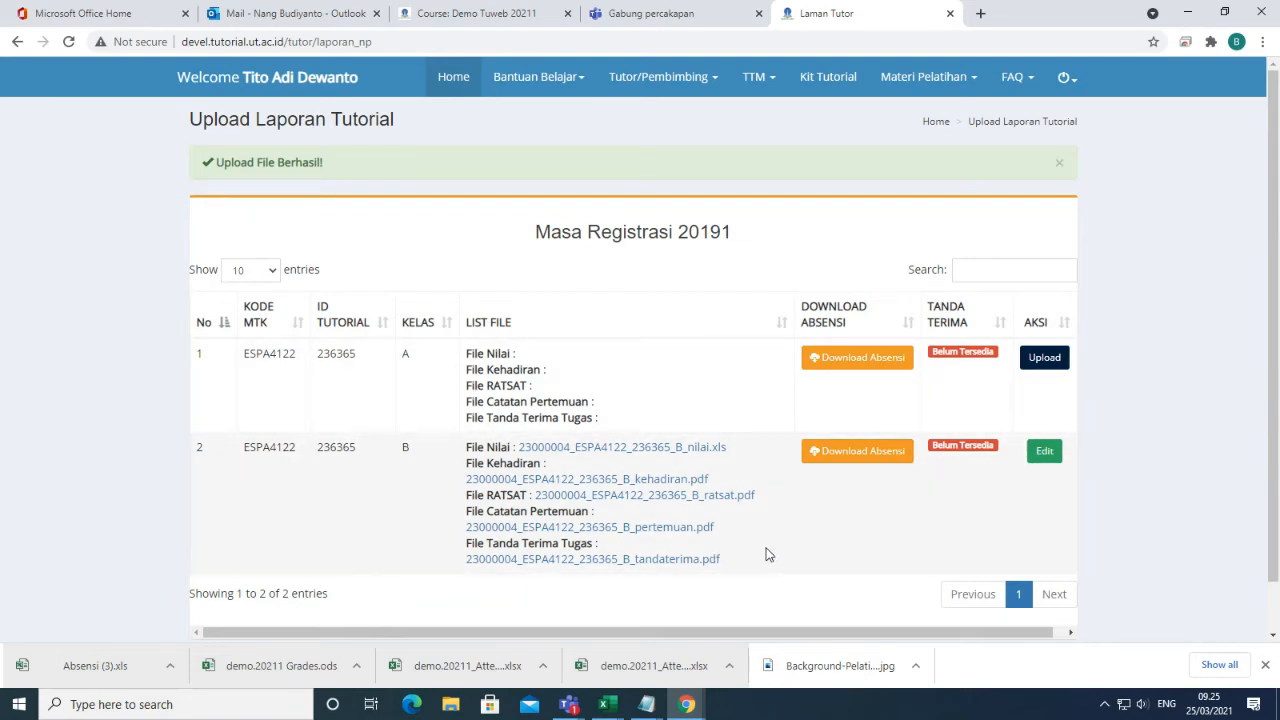
Open the TTM grade input list and the first class B student's grade form.
{"action": "left_click", "coordinate": [757, 77]}
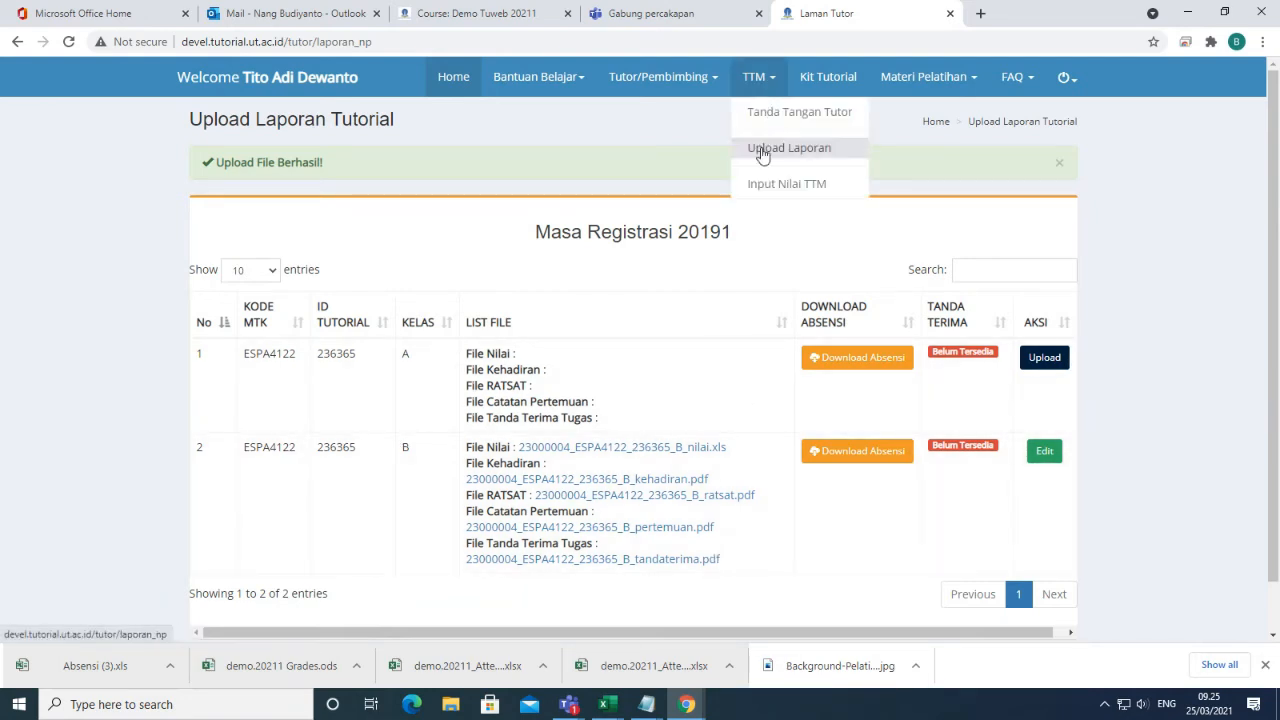
{"action": "left_click", "coordinate": [808, 190]}
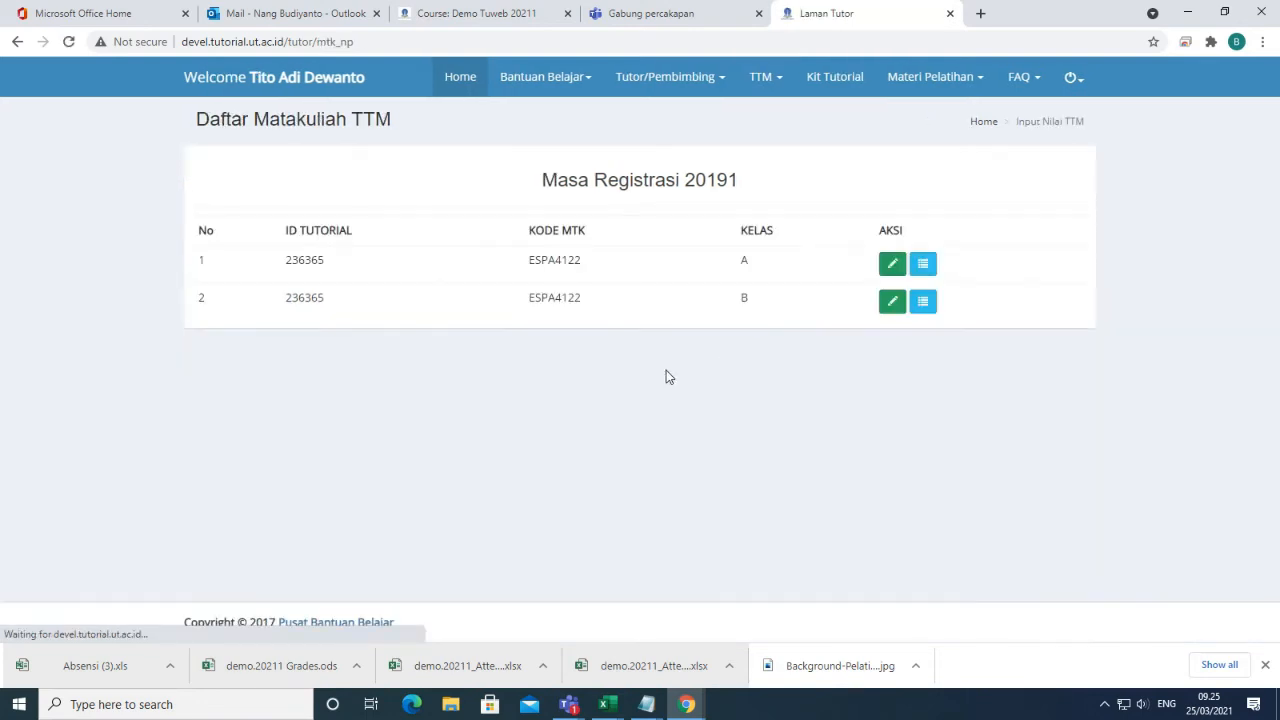
{"action": "left_click", "coordinate": [893, 302]}
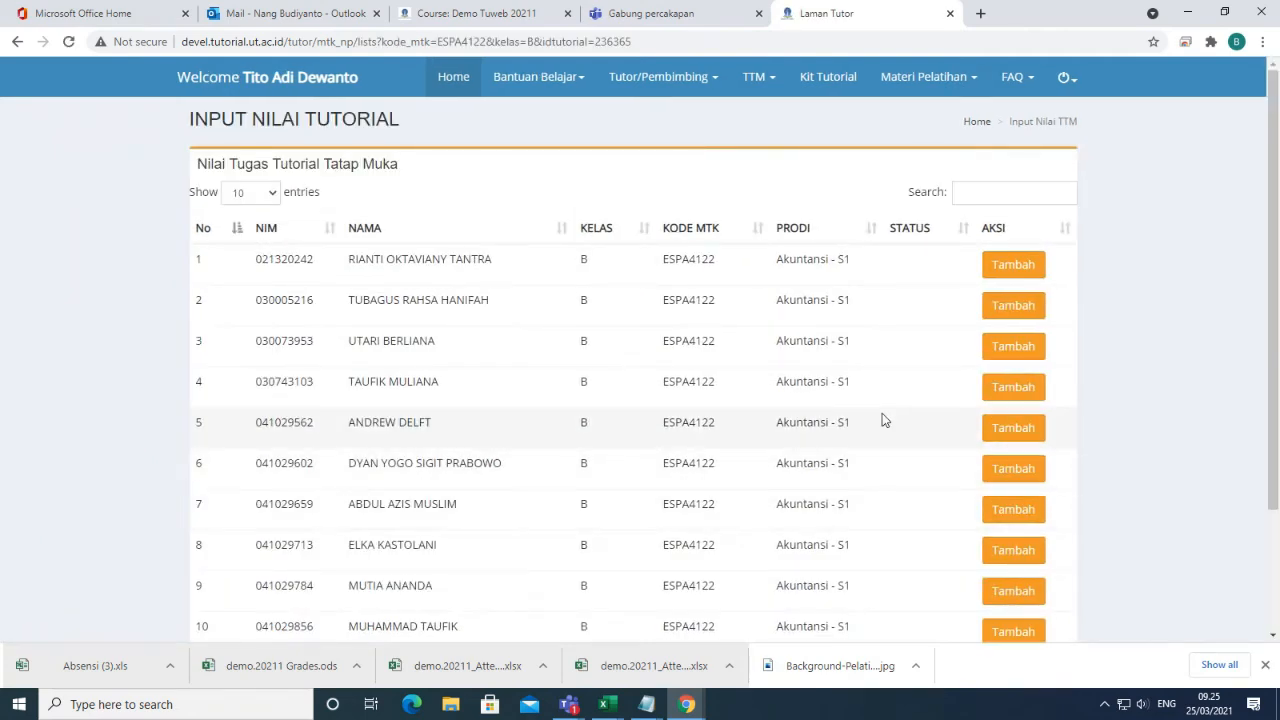
{"action": "left_click", "coordinate": [1020, 272]}
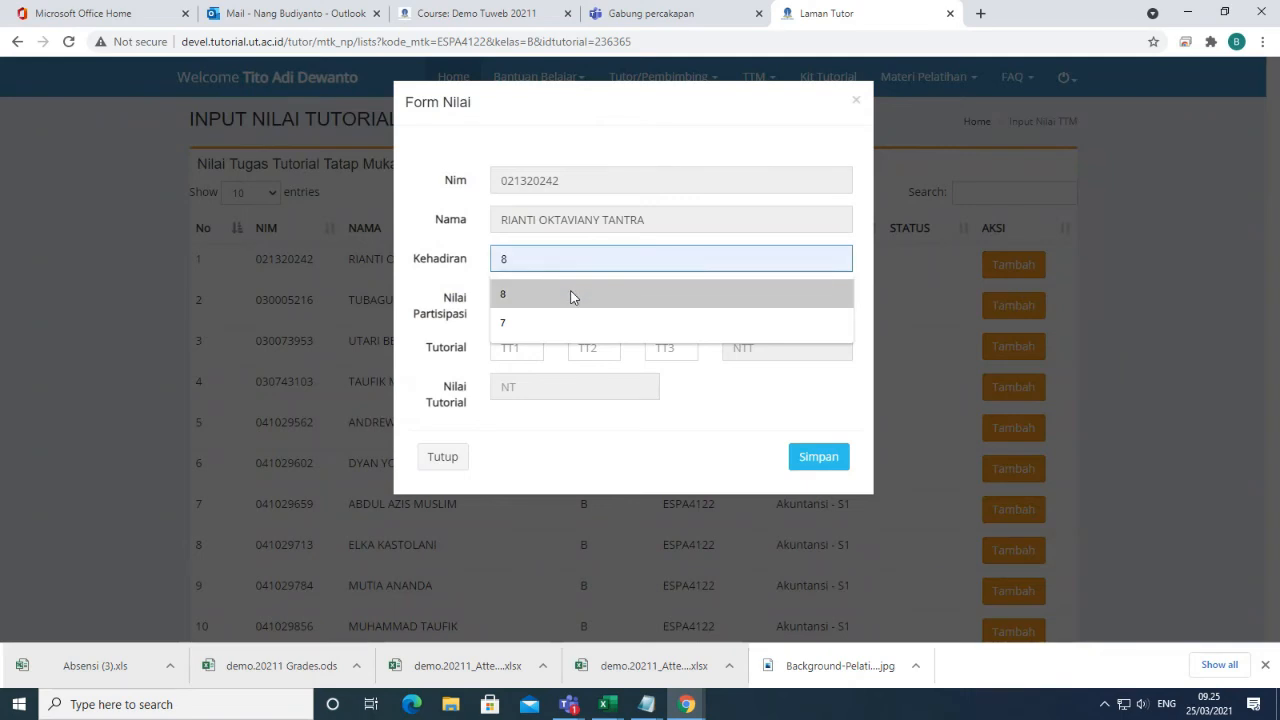
Enter attendance 8, NA participation 90 and NTP 80 for the first student.
{"action": "left_click", "coordinate": [572, 294]}
{"action": "left_click", "coordinate": [578, 297]}
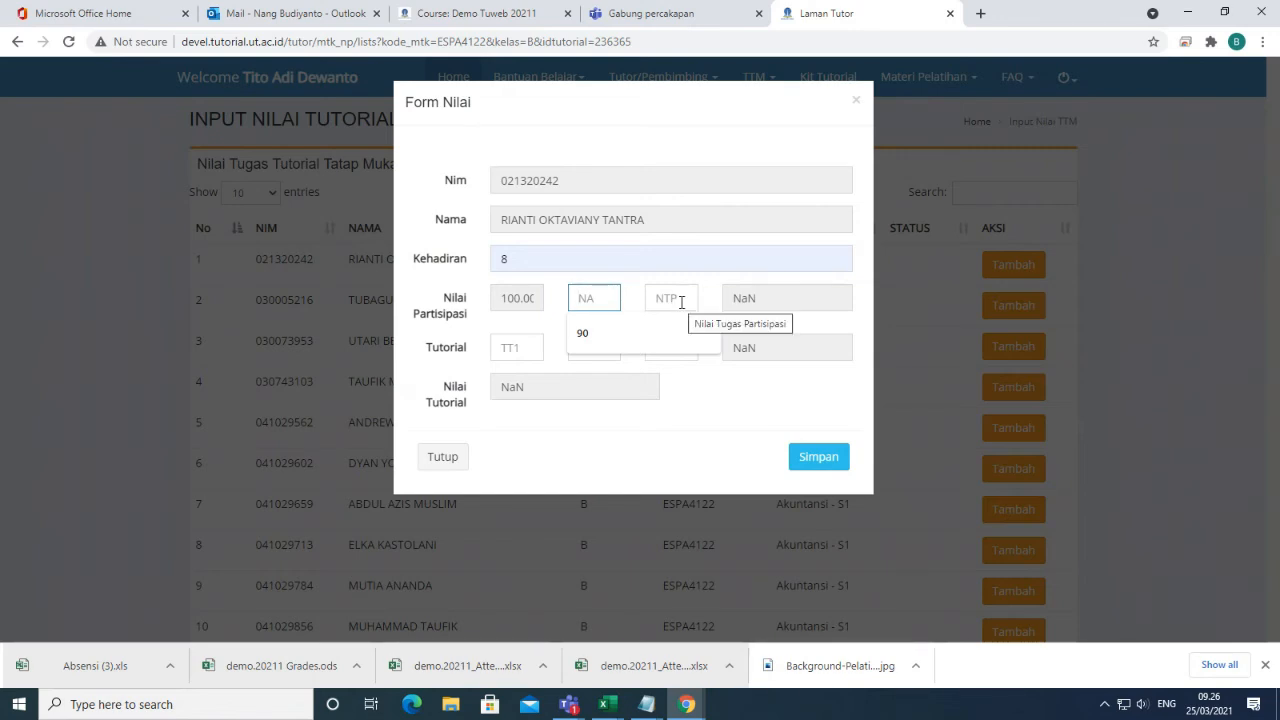
{"action": "left_click", "coordinate": [598, 332]}
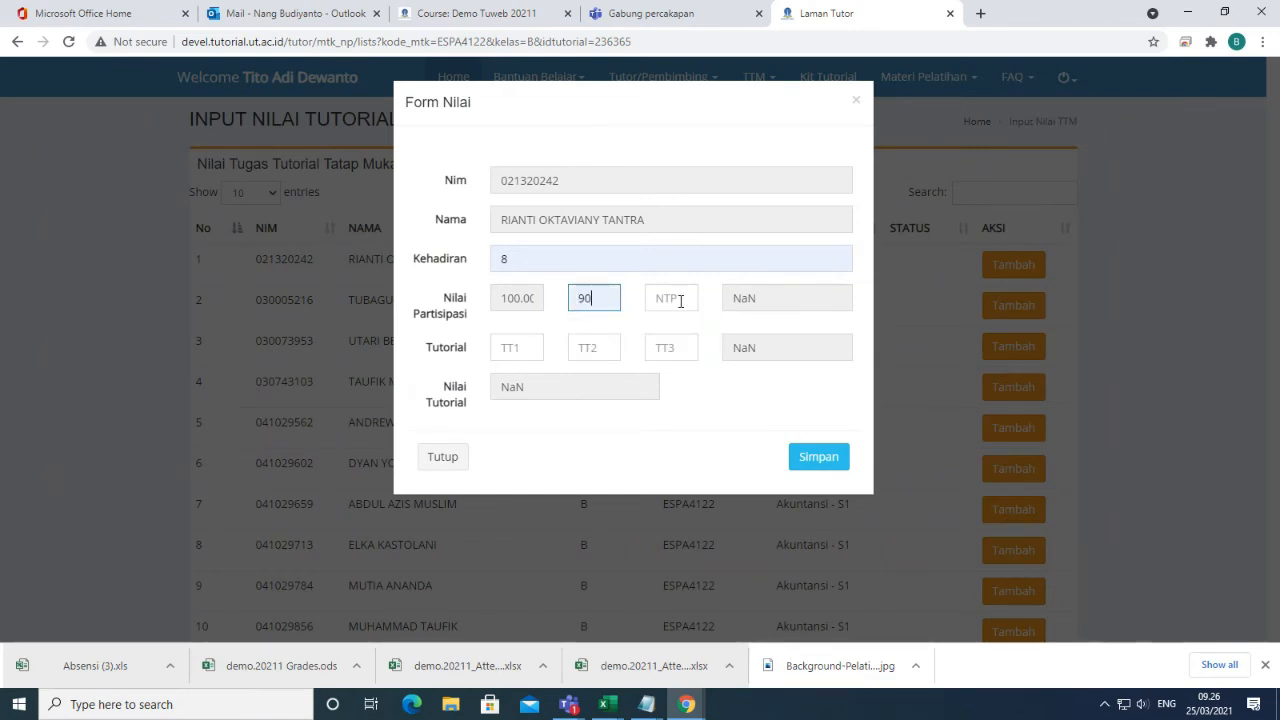
{"action": "left_click", "coordinate": [674, 298]}
{"action": "type", "text": "80"}
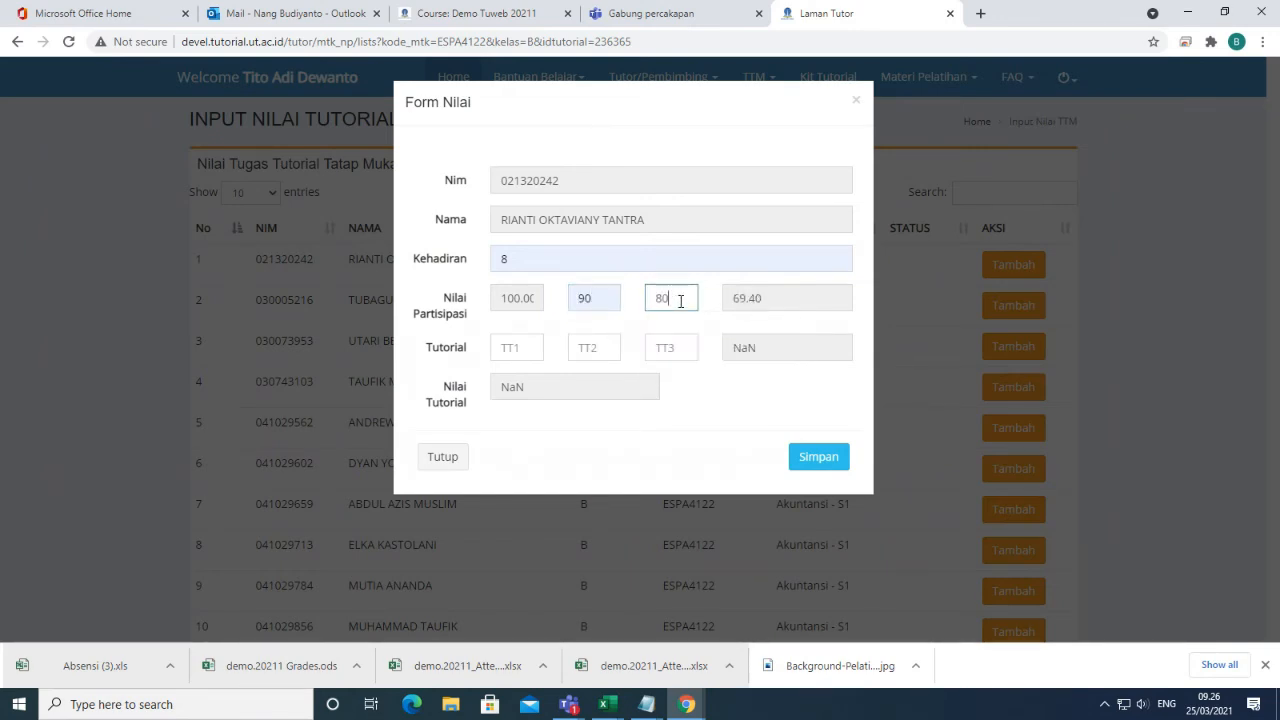
Set tutorial scores TT1 70, TT2 80, TT3 90 and save, giving Nilai Tutorial 83.30.
{"action": "left_click", "coordinate": [518, 350]}
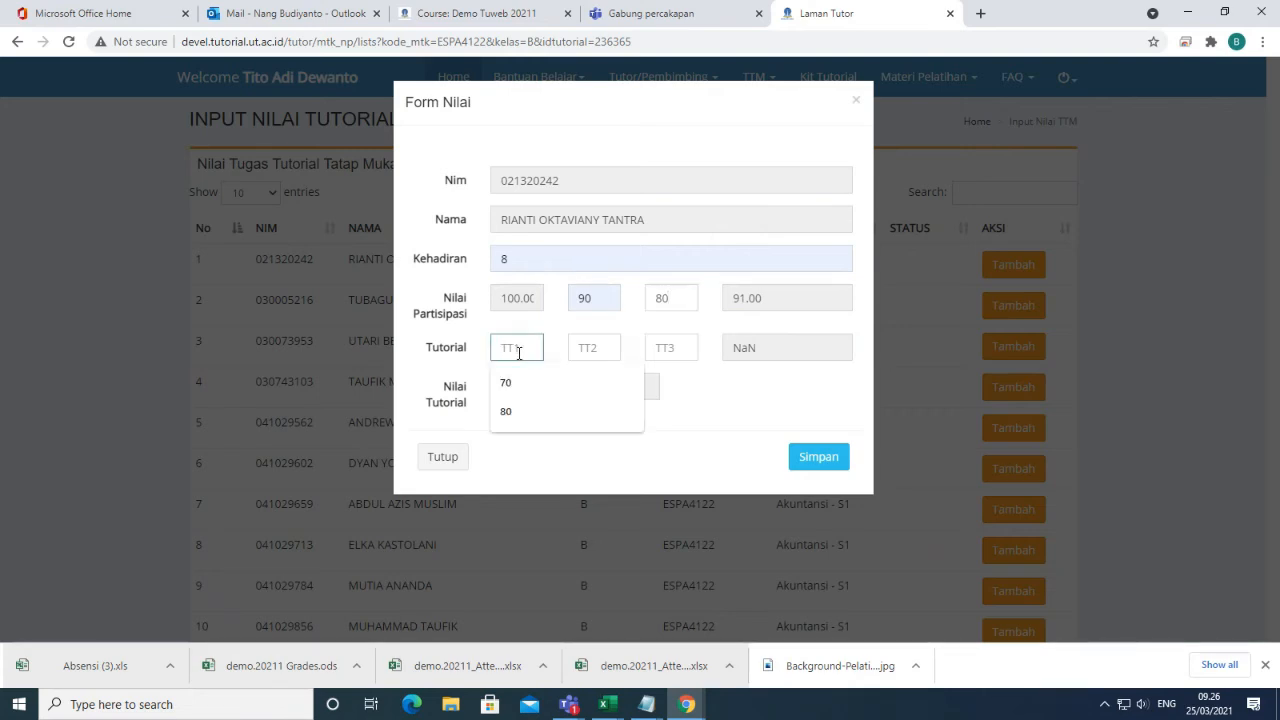
{"action": "left_click", "coordinate": [524, 388]}
{"action": "left_click", "coordinate": [595, 353]}
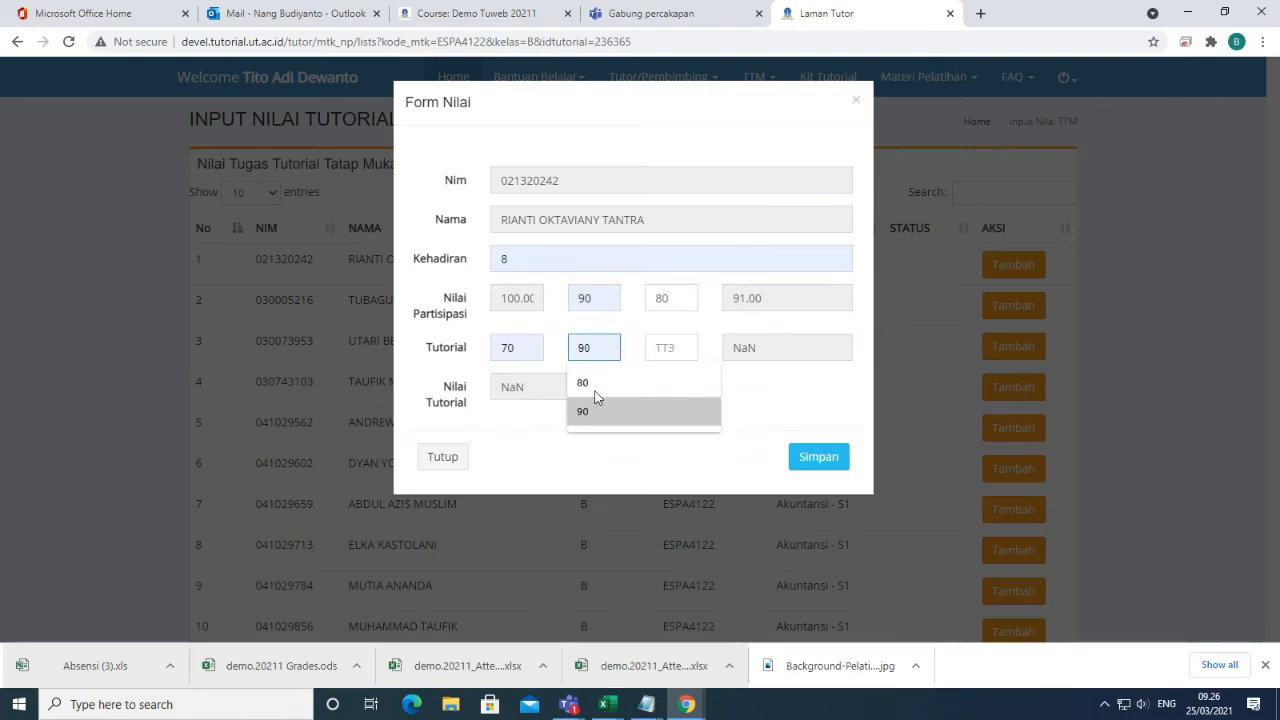
{"action": "left_click", "coordinate": [593, 383]}
{"action": "left_click", "coordinate": [666, 350]}
{"action": "left_click", "coordinate": [664, 386]}
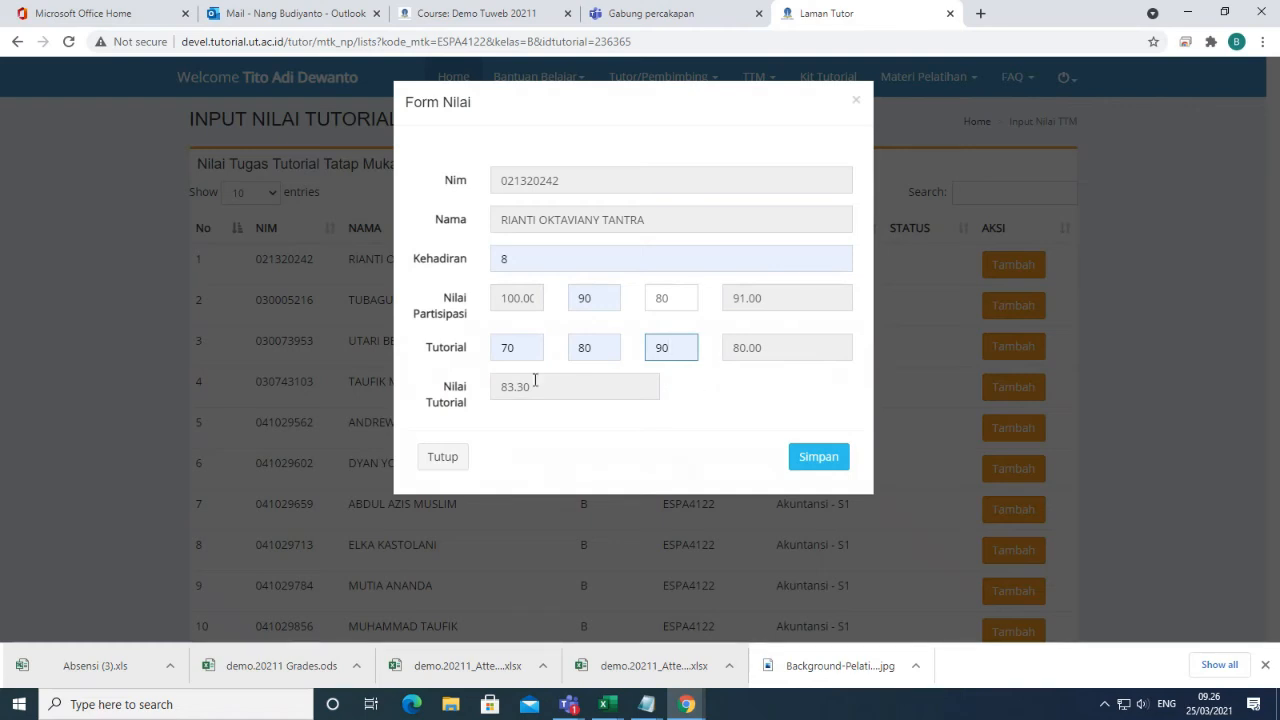
{"action": "left_click_drag", "start_coordinate": [550, 393], "coordinate": [478, 397]}
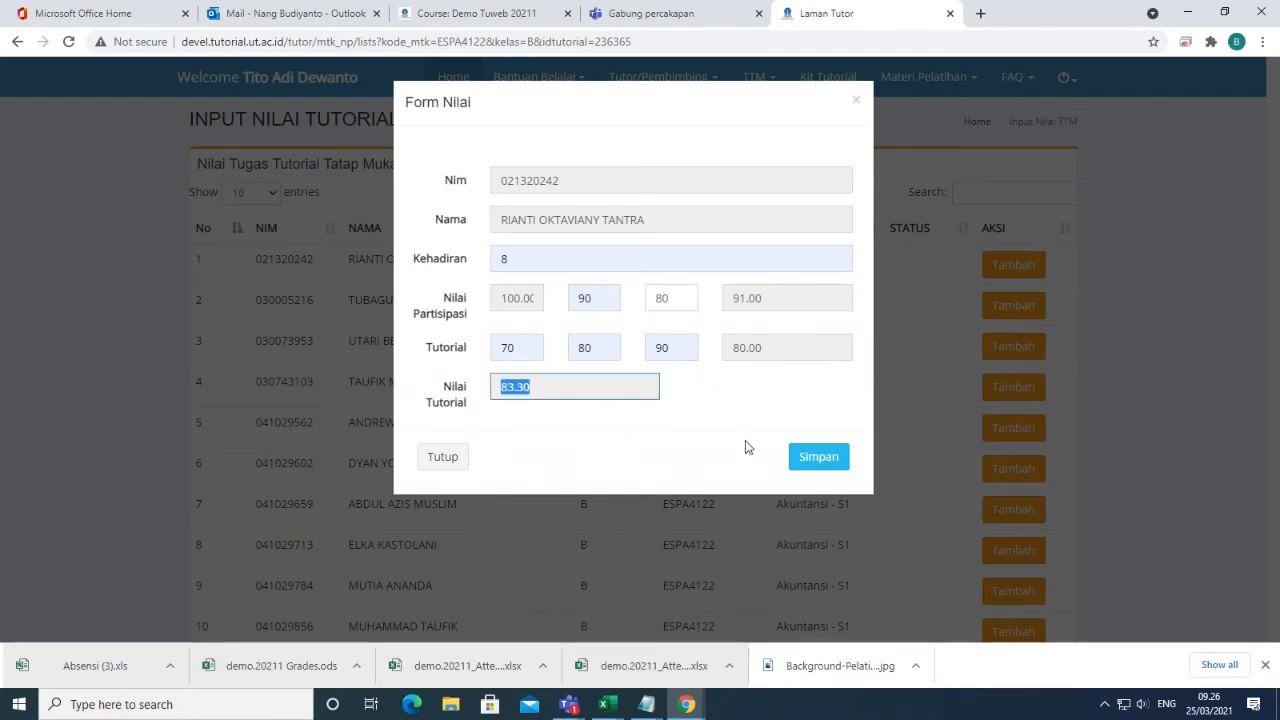
{"action": "left_click", "coordinate": [816, 458]}
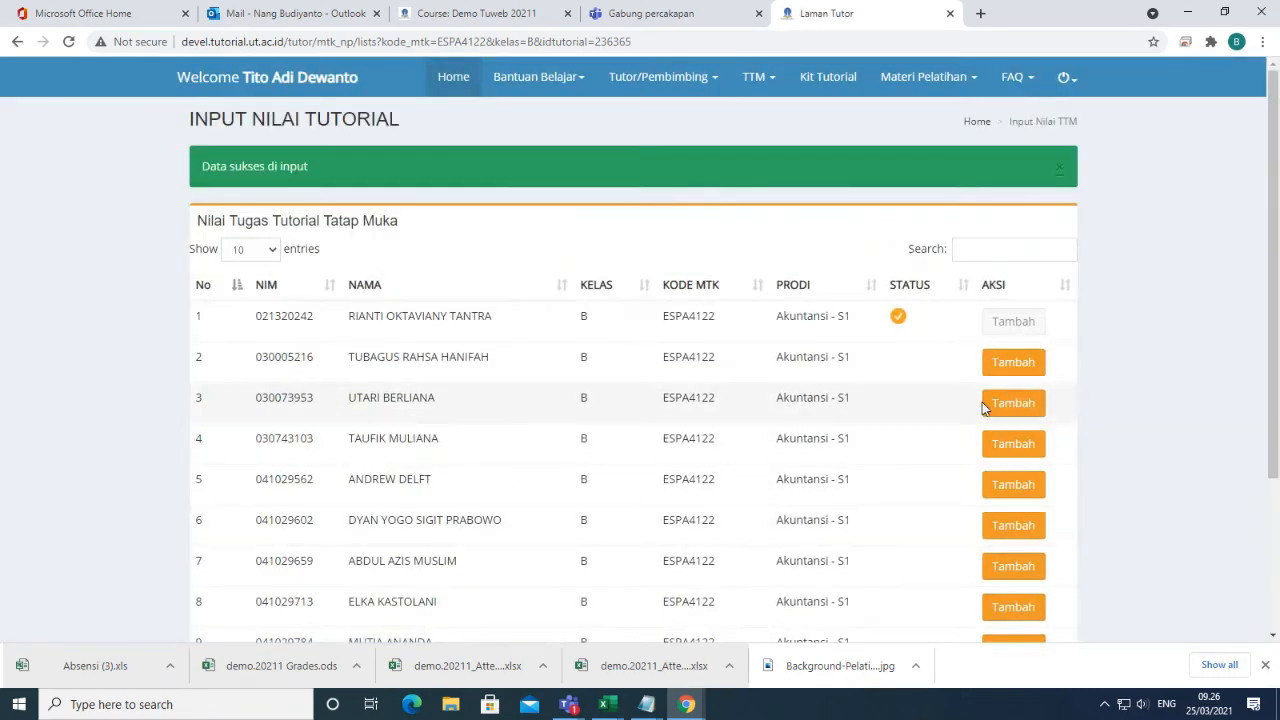
Open the second student's grade form, change attendance from 7 to 4, and try saving.
{"action": "left_click", "coordinate": [1016, 364]}
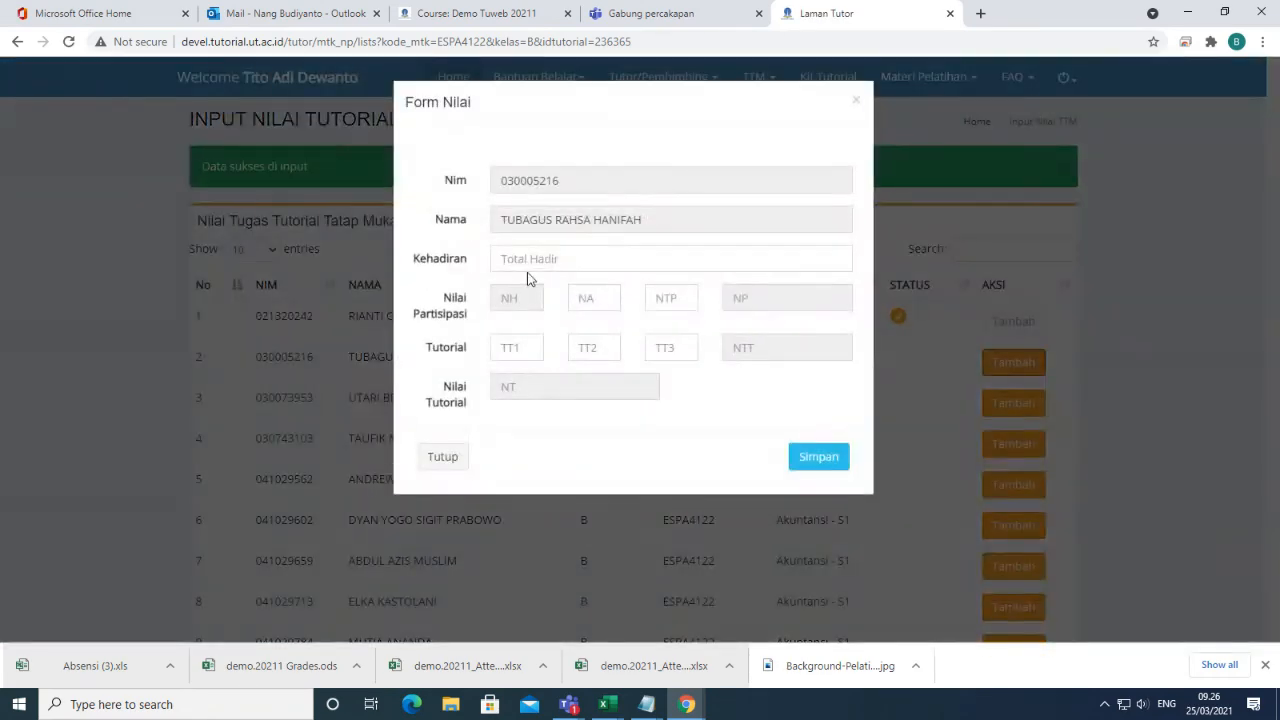
{"action": "left_click", "coordinate": [536, 260]}
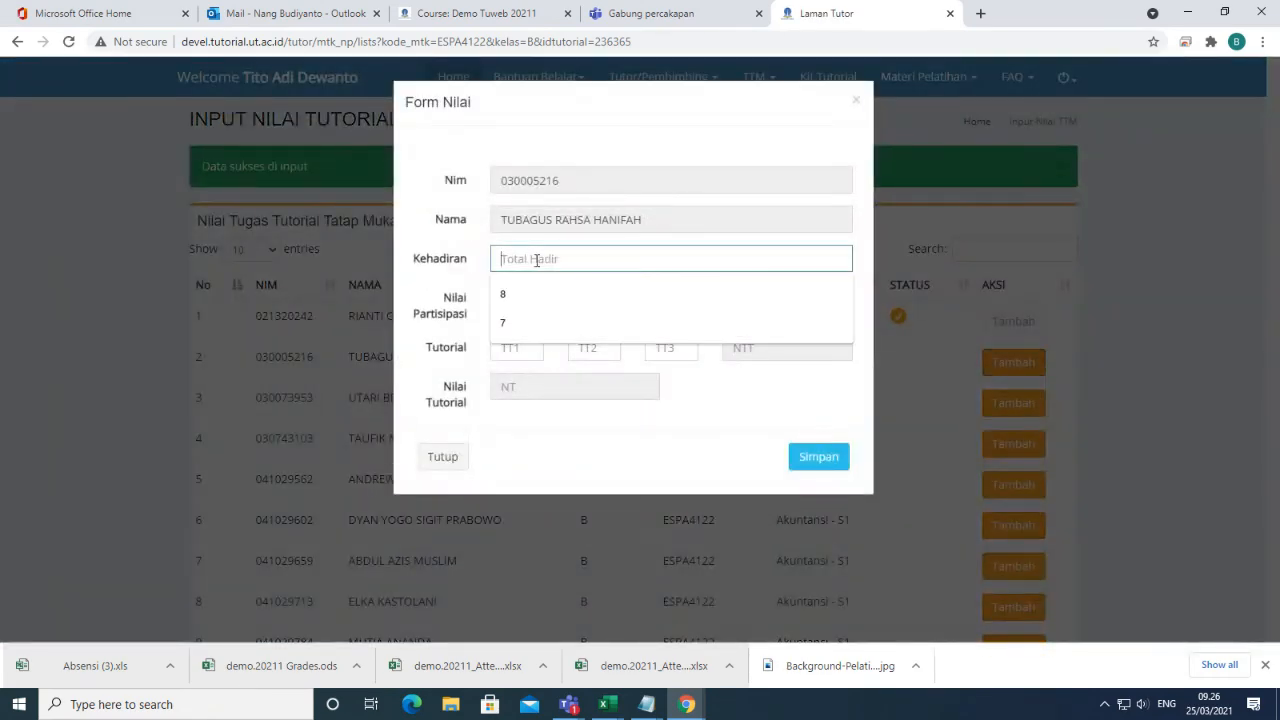
{"action": "left_click", "coordinate": [535, 324]}
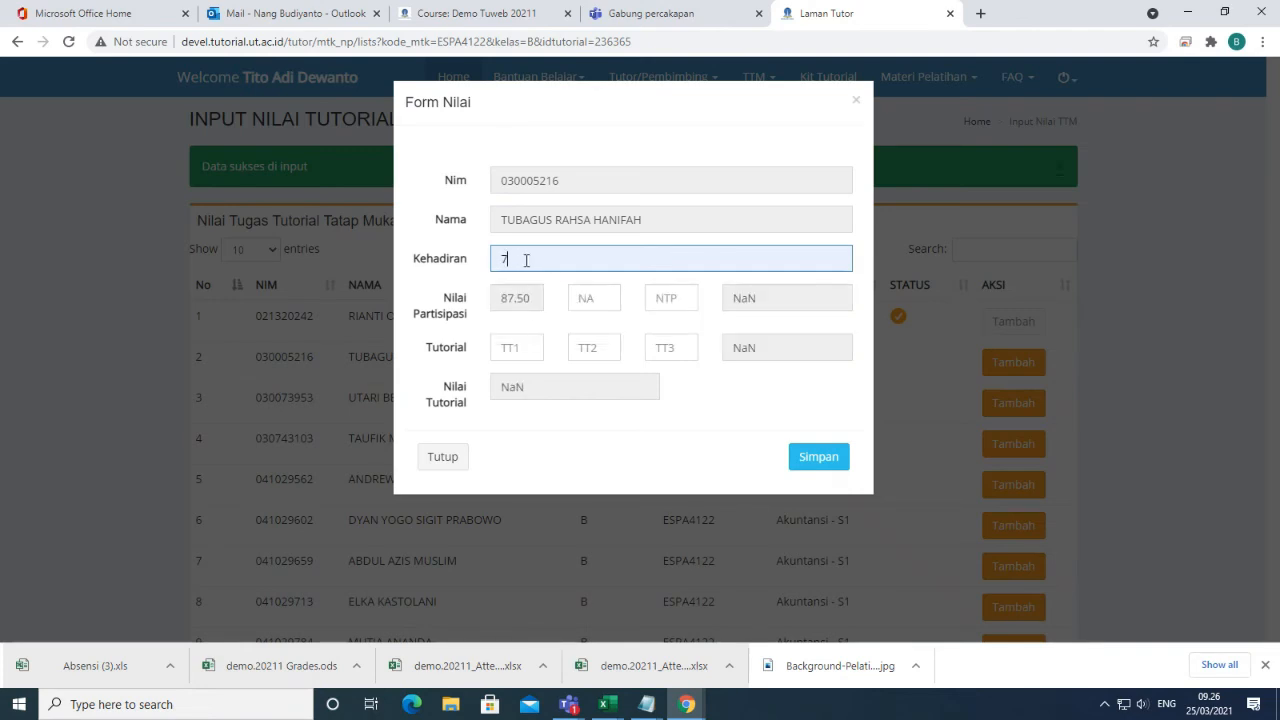
{"action": "left_click_drag", "start_coordinate": [526, 260], "coordinate": [491, 264]}
{"action": "type", "text": "4"}
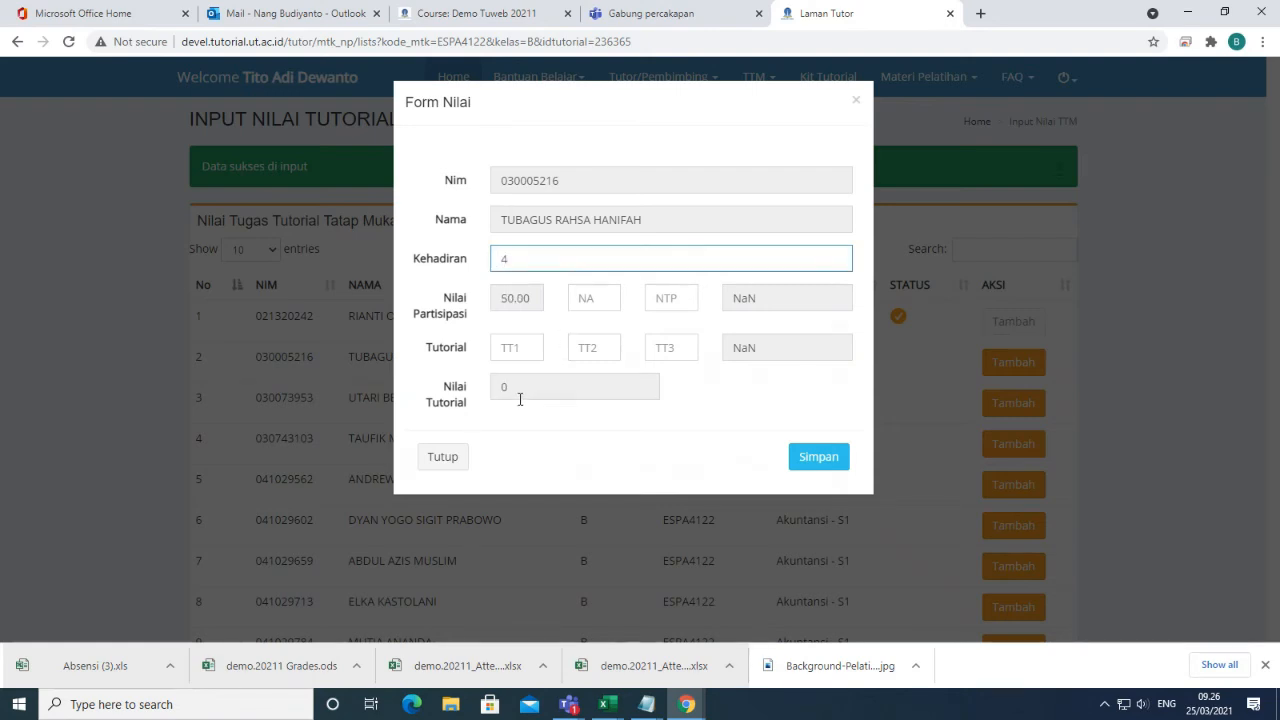
{"action": "left_click", "coordinate": [816, 462]}
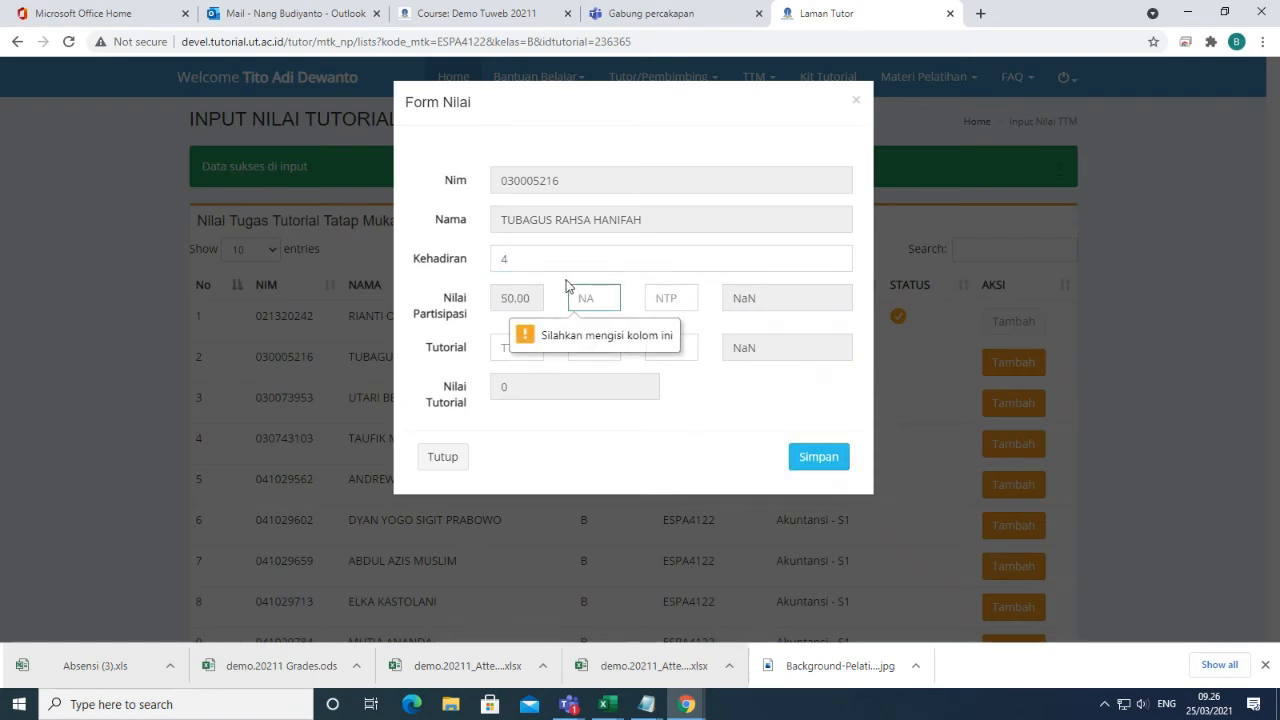
Enter NTP 80, attempt saving again, then close the form unsaved.
{"action": "type", "text": "80"}
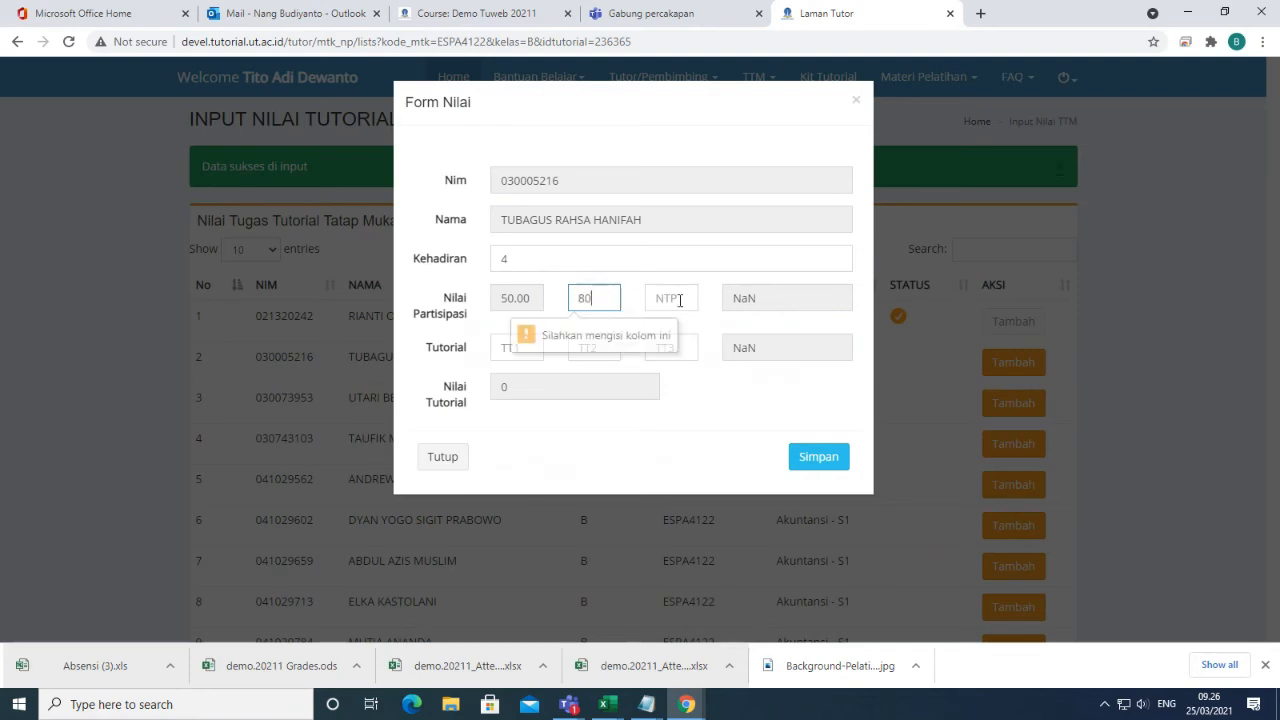
{"action": "left_click", "coordinate": [668, 296]}
{"action": "left_click", "coordinate": [677, 338]}
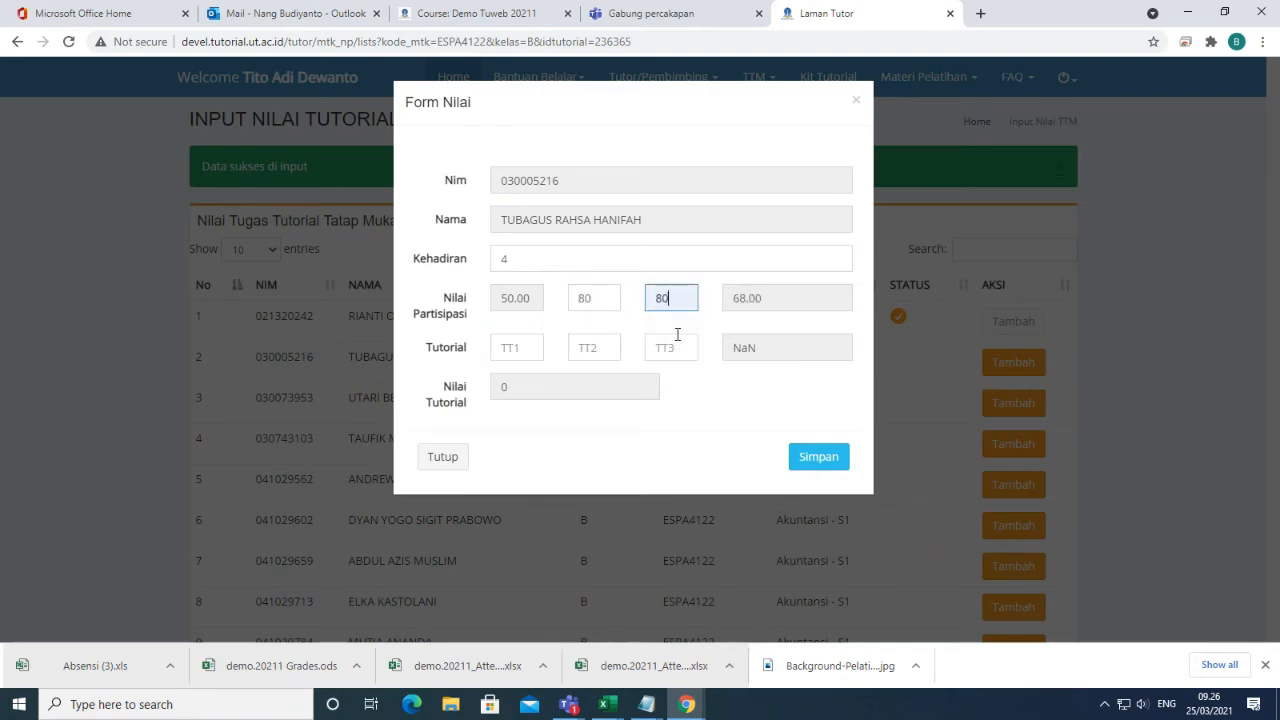
{"action": "left_click", "coordinate": [829, 458]}
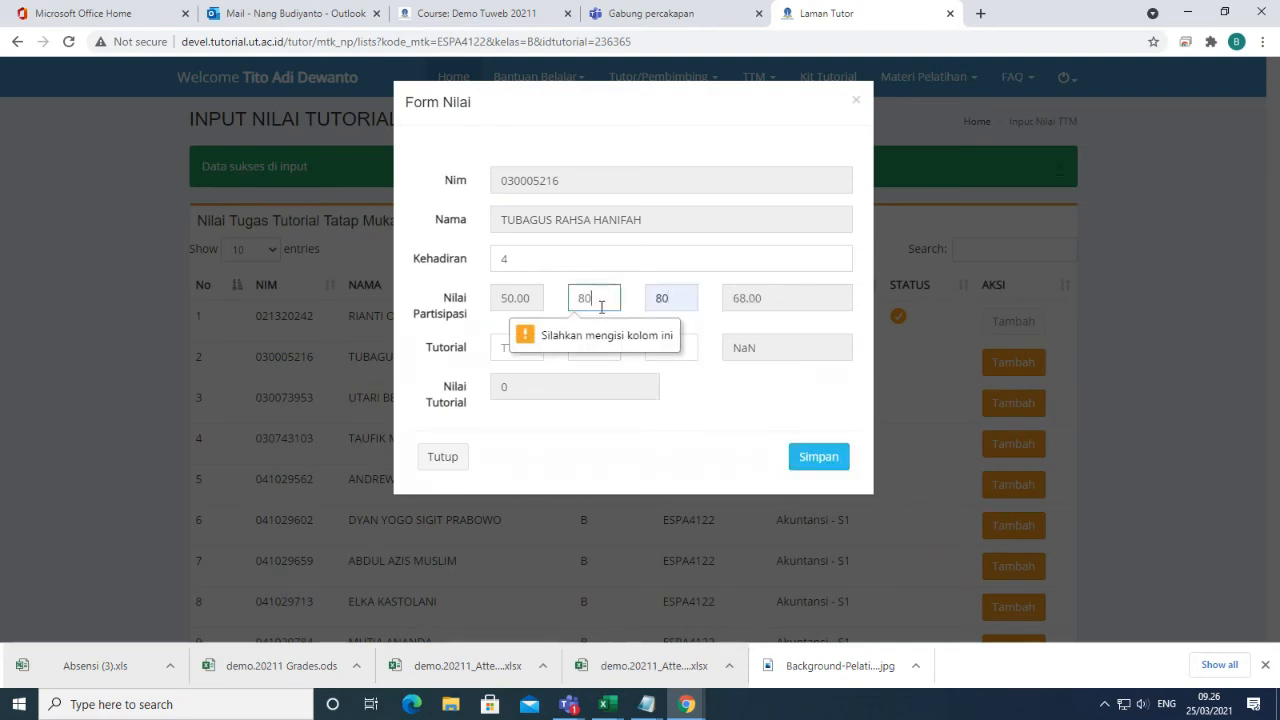
{"action": "left_click", "coordinate": [856, 101]}
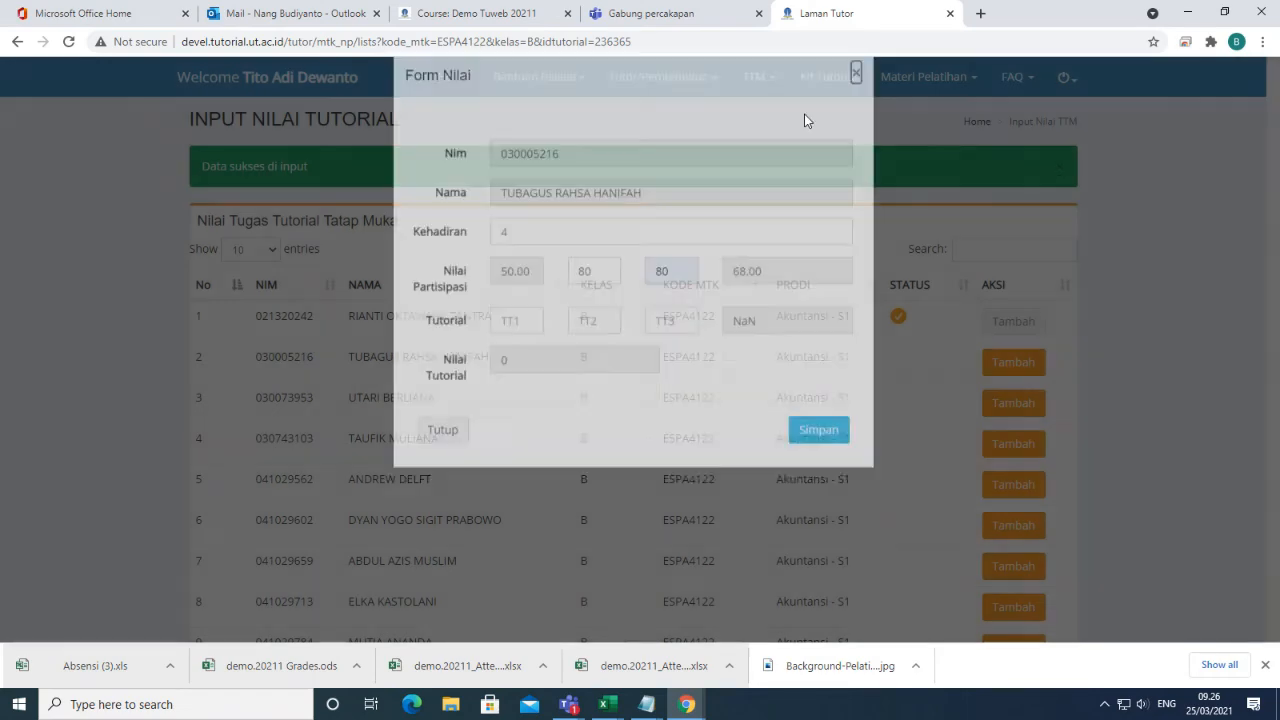
Refresh the list, reopen the second student's form with attendance 4, and attempt saving.
{"action": "left_click", "coordinate": [67, 43]}
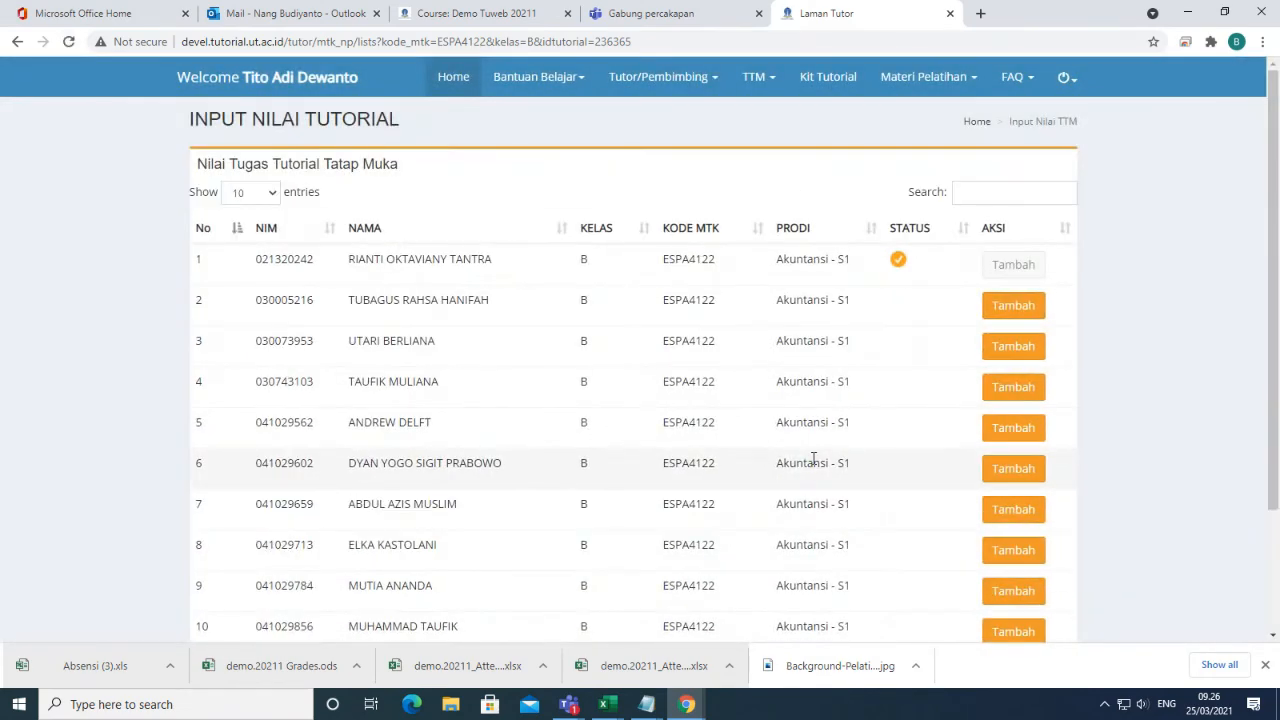
{"action": "left_click", "coordinate": [1020, 318]}
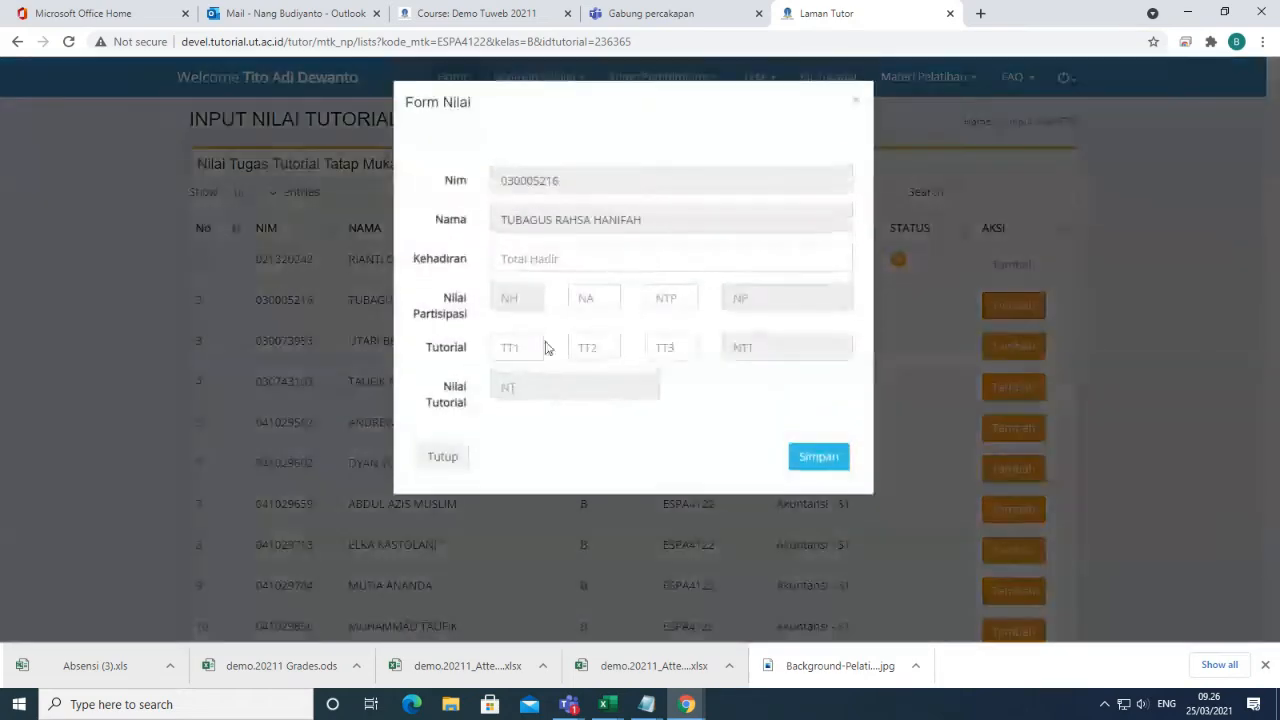
{"action": "left_click", "coordinate": [528, 258]}
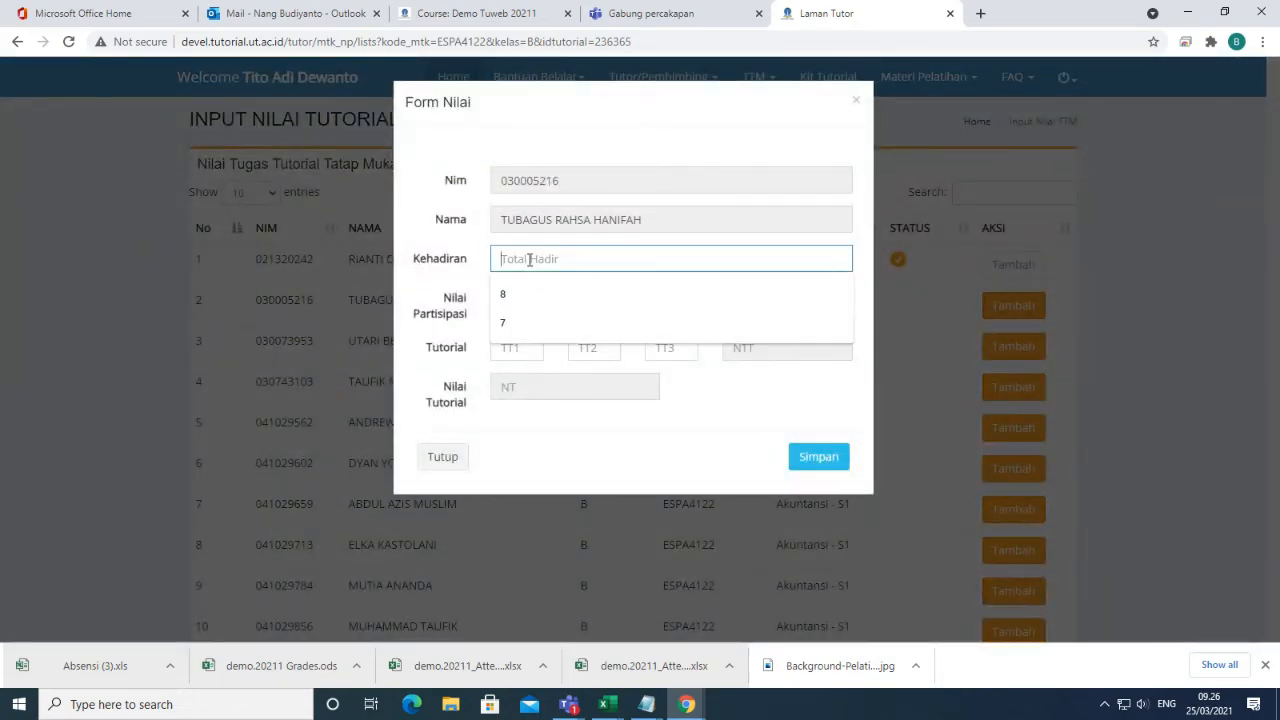
{"action": "type", "text": "4"}
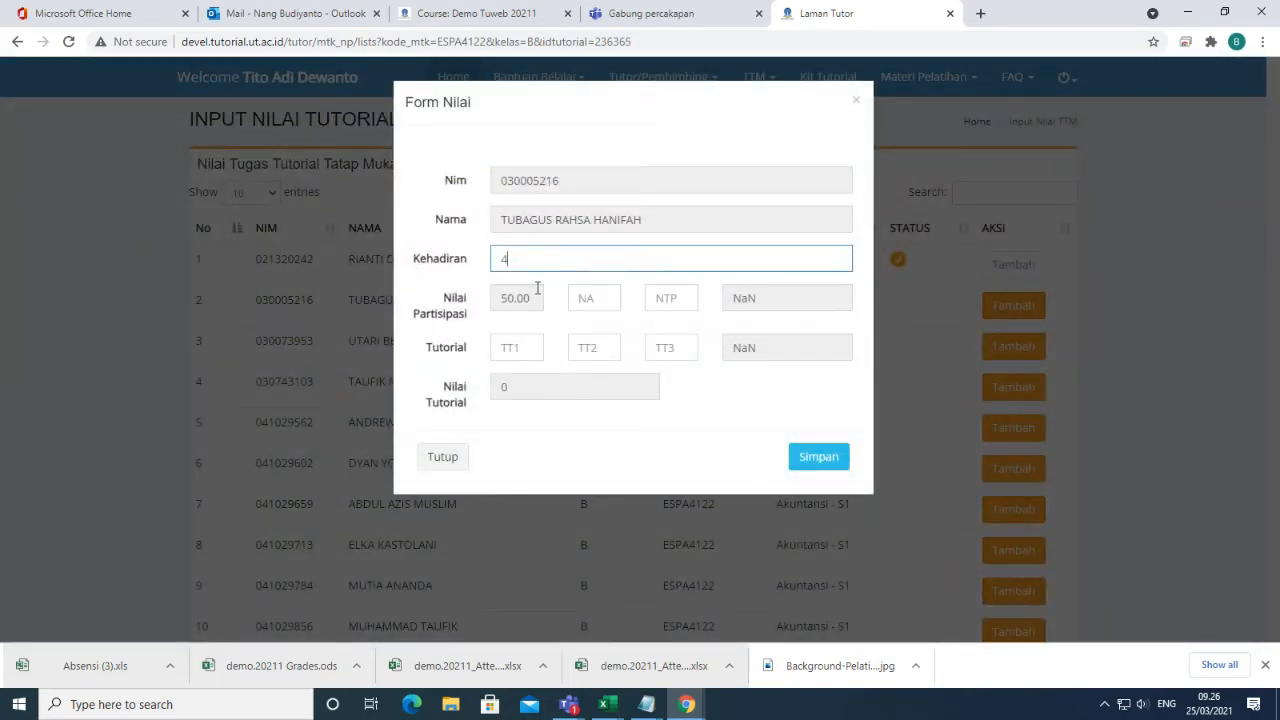
{"action": "left_click", "coordinate": [826, 467]}
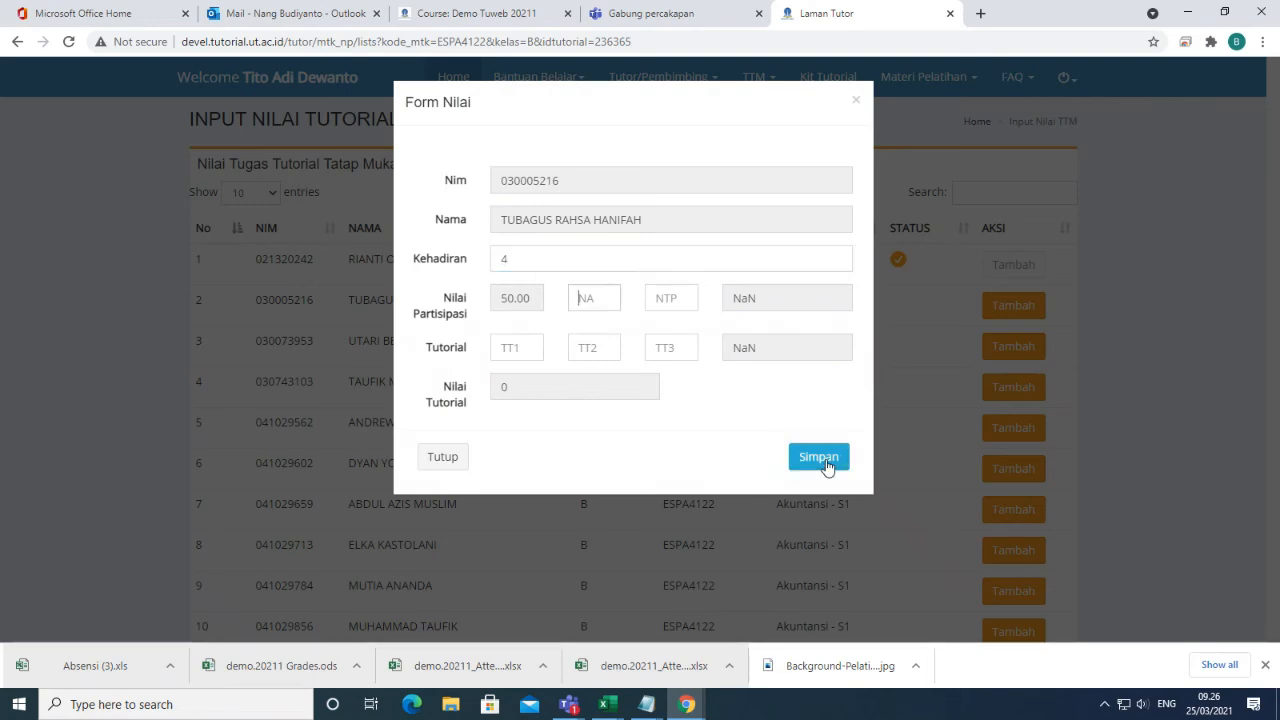
Fill NA 90 and NTP 80, try saving, then delete NA's last digit.
{"action": "left_click", "coordinate": [586, 298]}
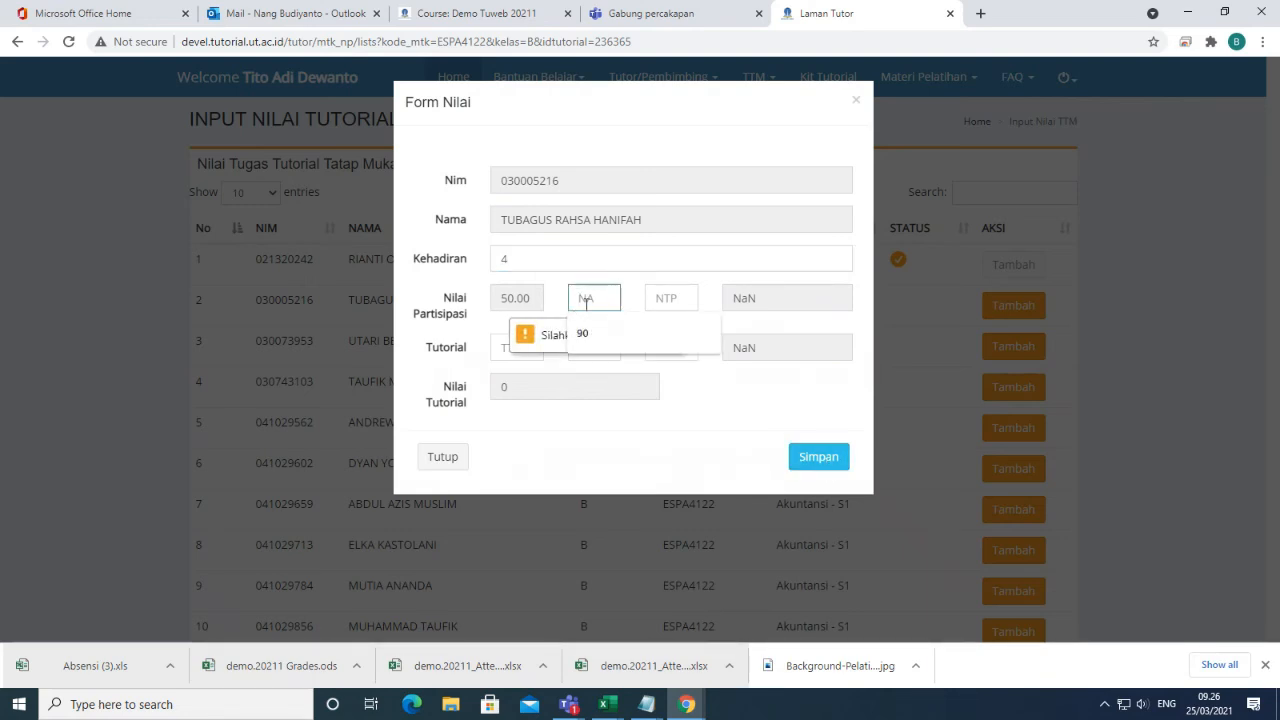
{"action": "left_click", "coordinate": [598, 333]}
{"action": "left_click", "coordinate": [656, 298]}
{"action": "left_click", "coordinate": [670, 331]}
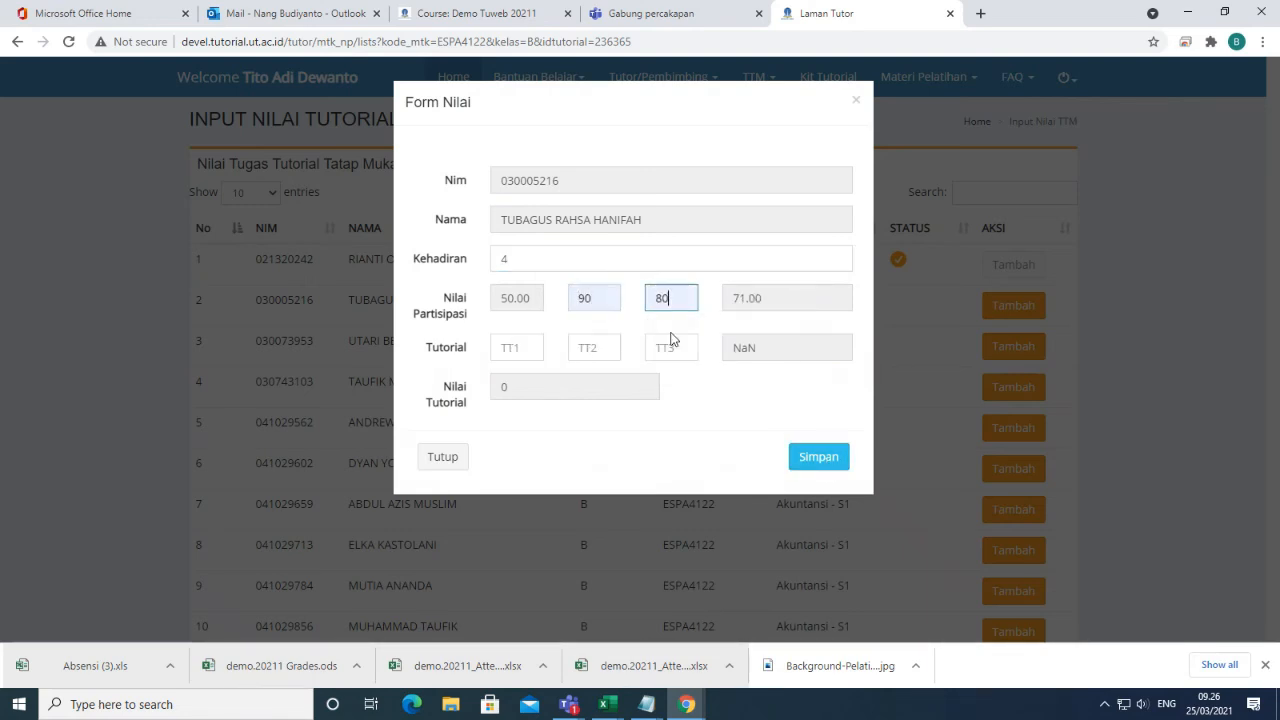
{"action": "left_click", "coordinate": [822, 459]}
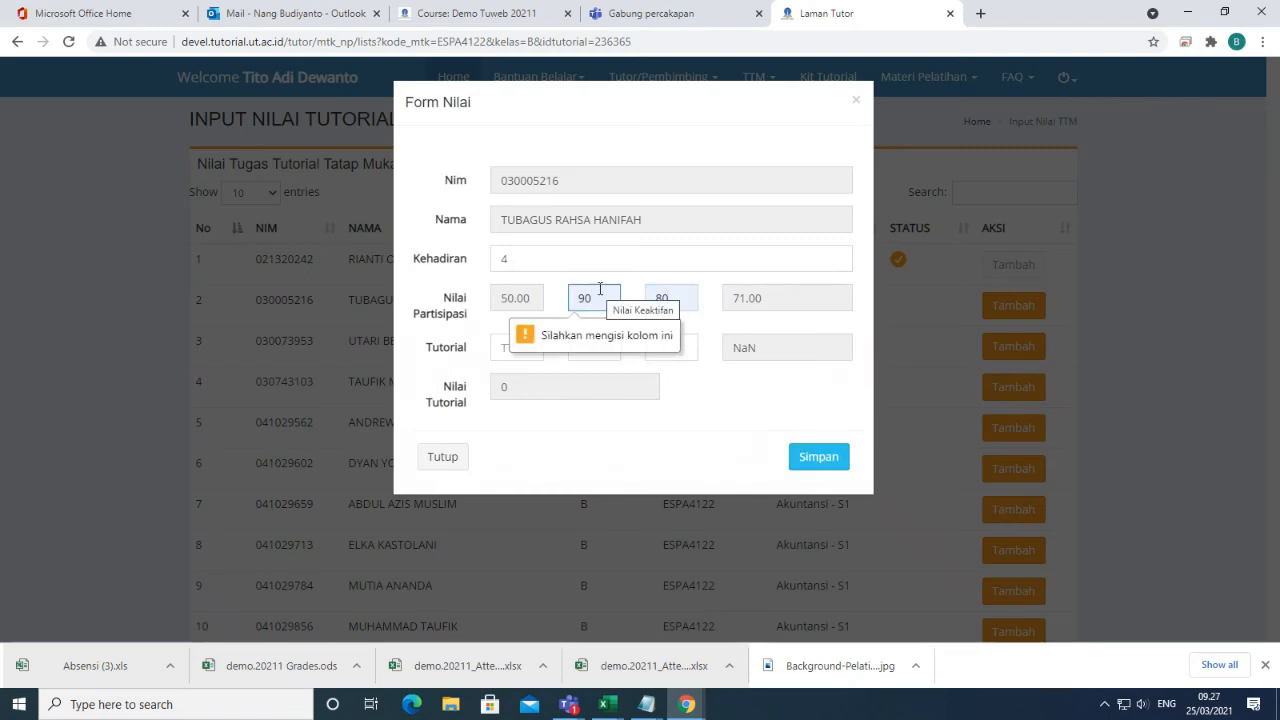
{"action": "key", "text": "BackSpace"}
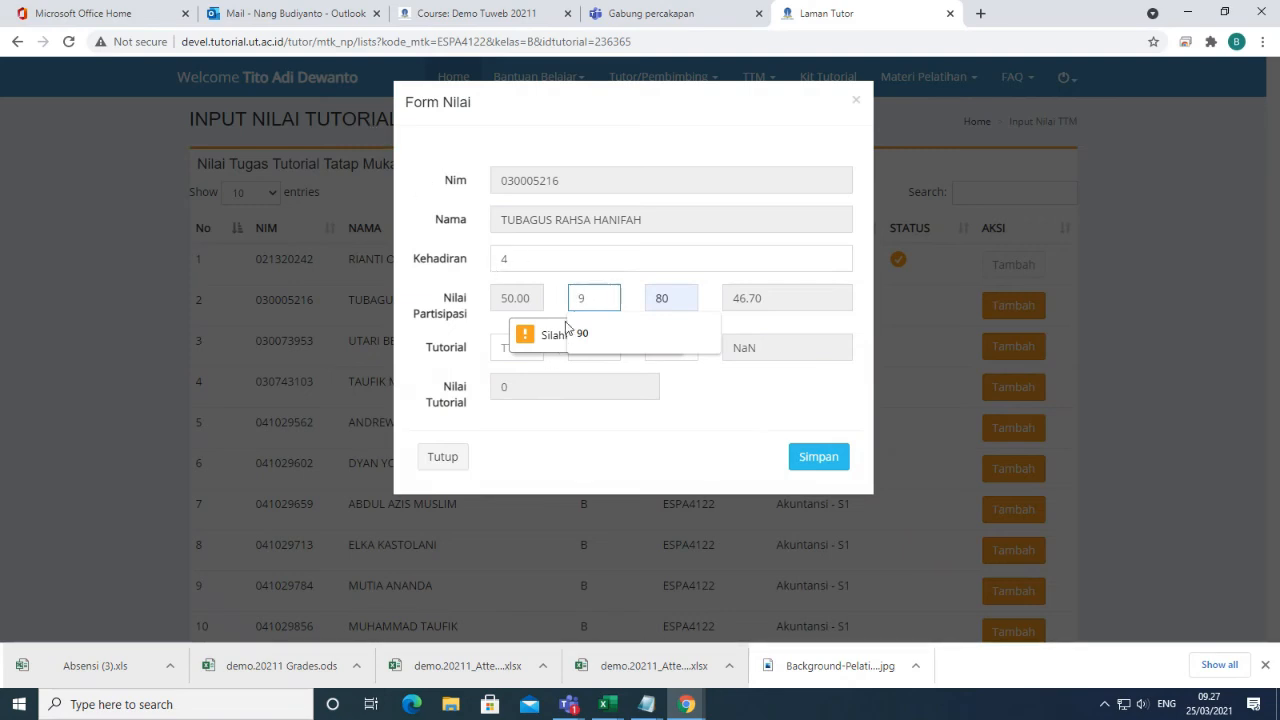
Change attendance to 5, restore NA to 90, and enter TT1 70.
{"action": "double_click", "coordinate": [493, 260]}
{"action": "type", "text": "5"}
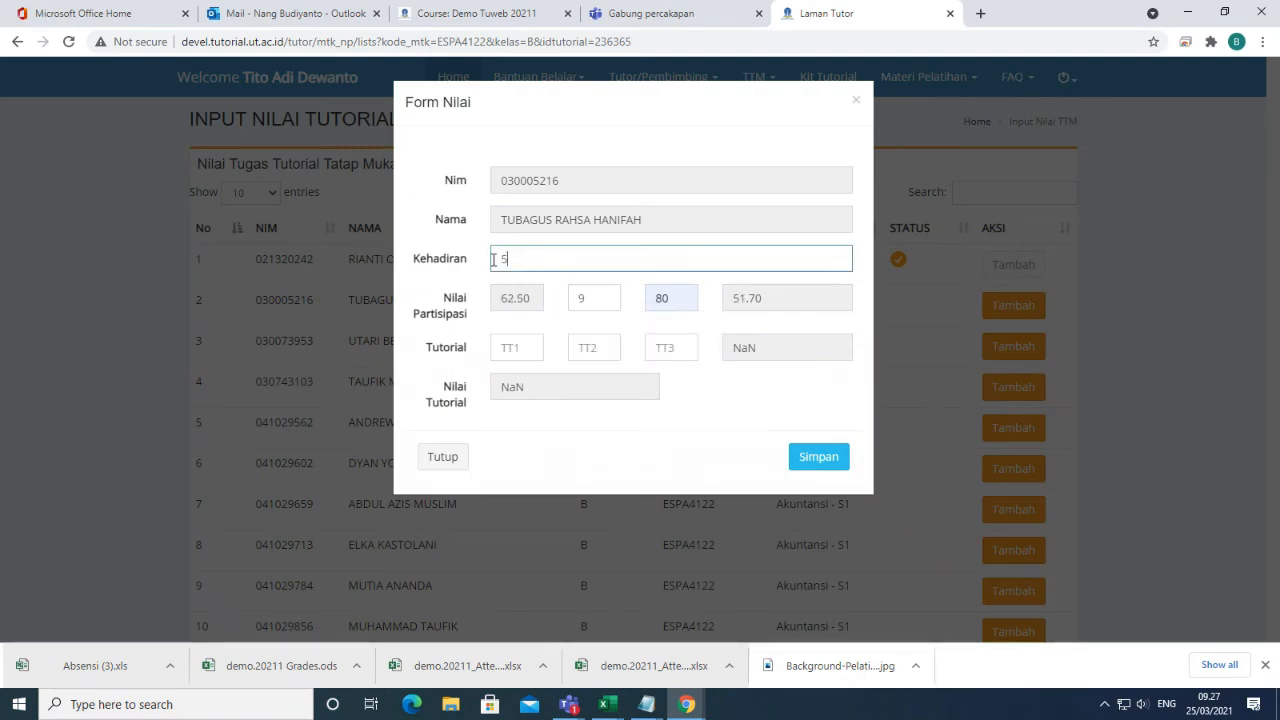
{"action": "left_click", "coordinate": [593, 297]}
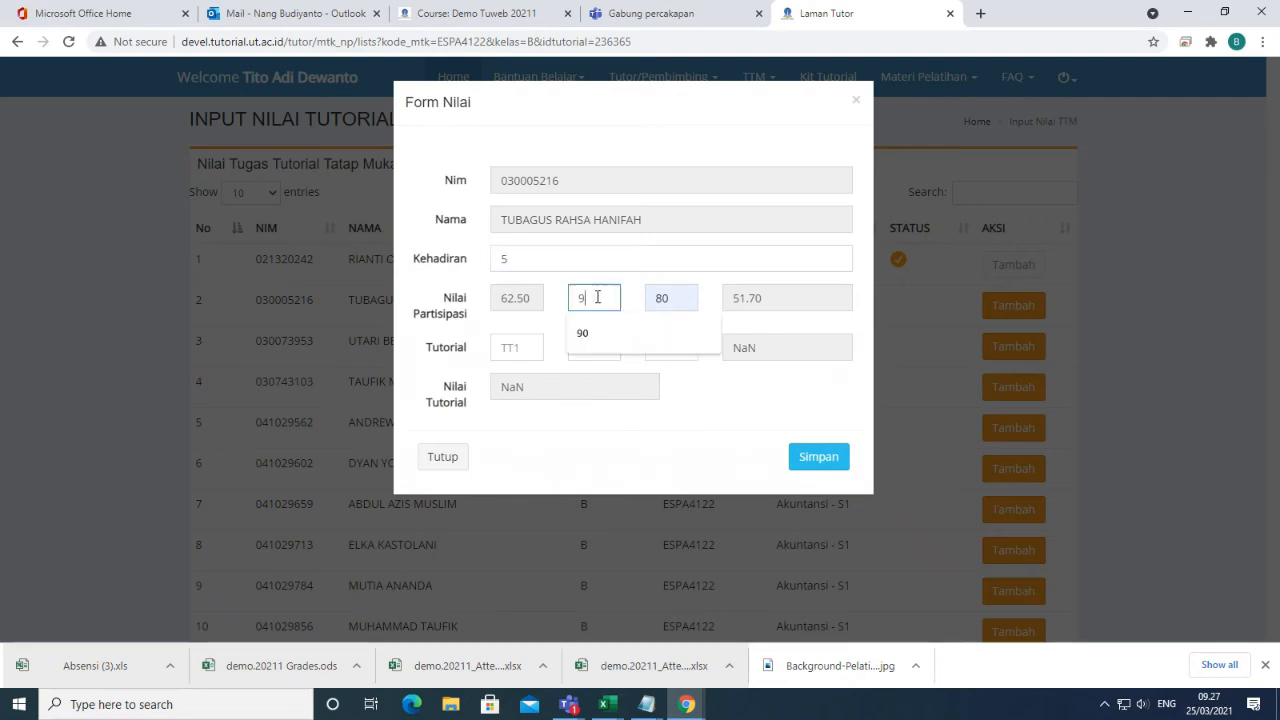
{"action": "type", "text": "0"}
{"action": "left_click", "coordinate": [600, 336]}
{"action": "left_click", "coordinate": [514, 347]}
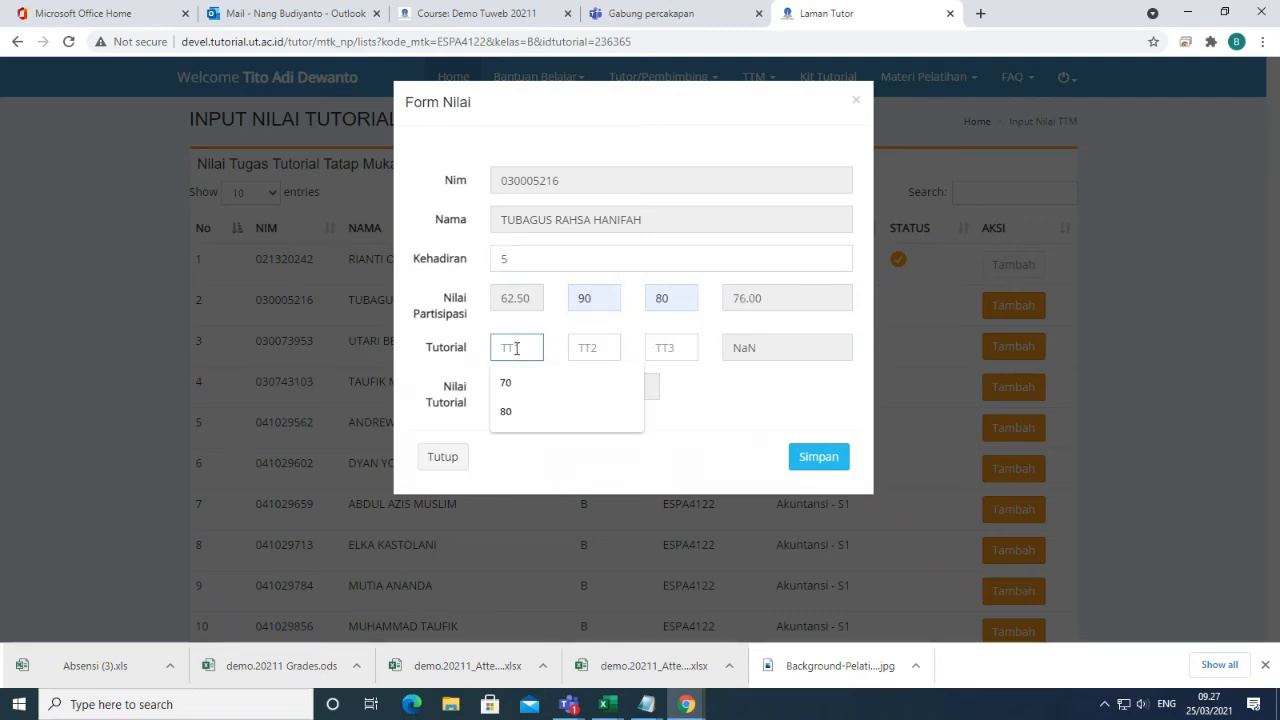
{"action": "type", "text": "70"}
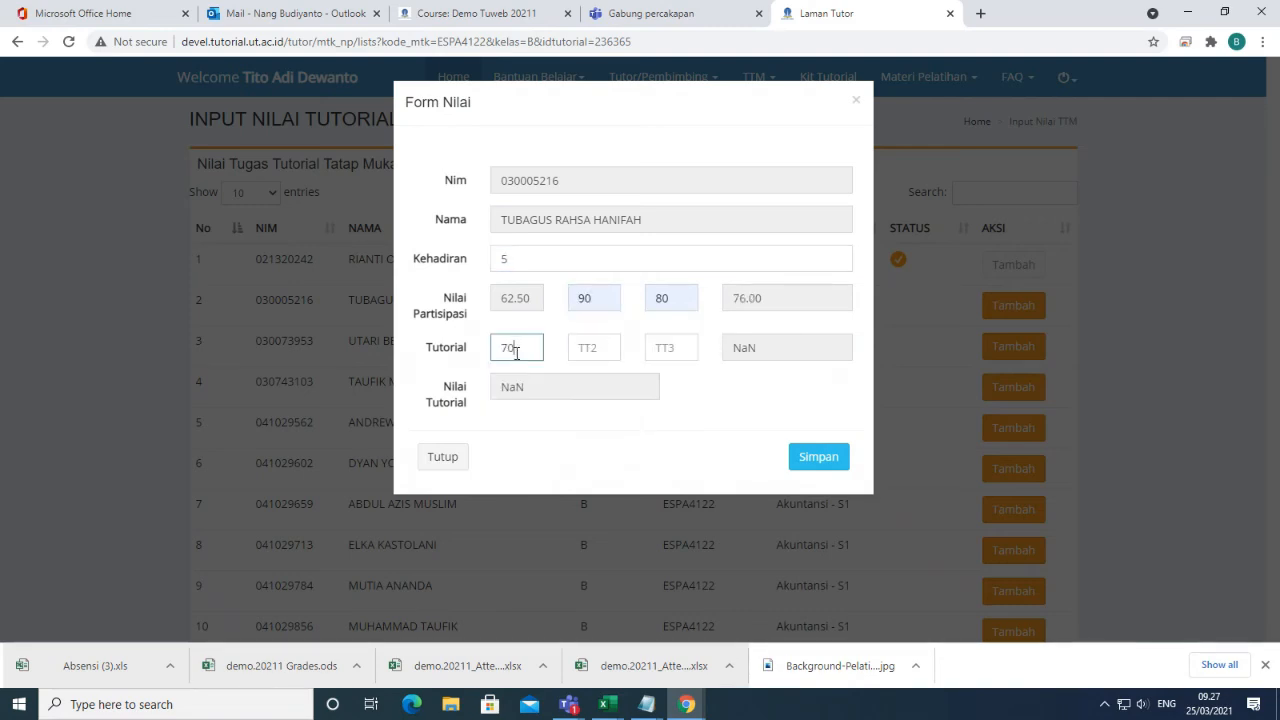
Set TT2 80 and TT3 90, try saving, then close the form without saving.
{"action": "left_click", "coordinate": [606, 346]}
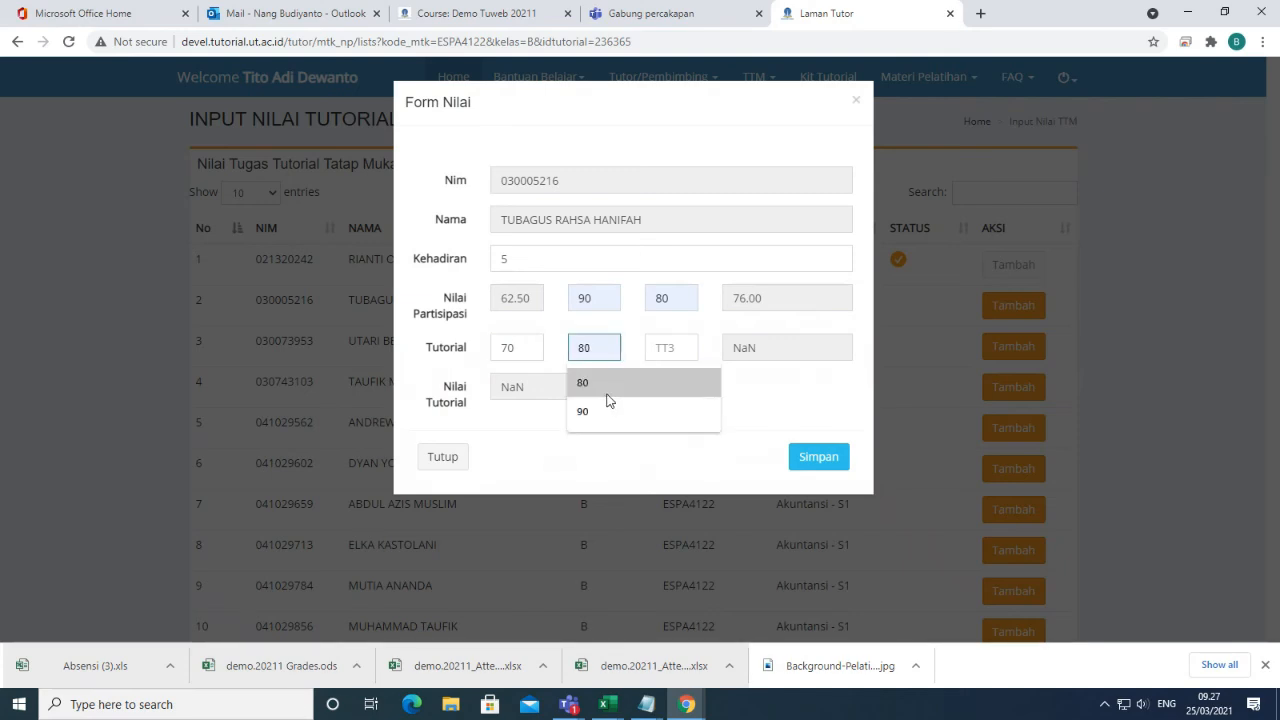
{"action": "left_click", "coordinate": [607, 393]}
{"action": "left_click", "coordinate": [657, 347]}
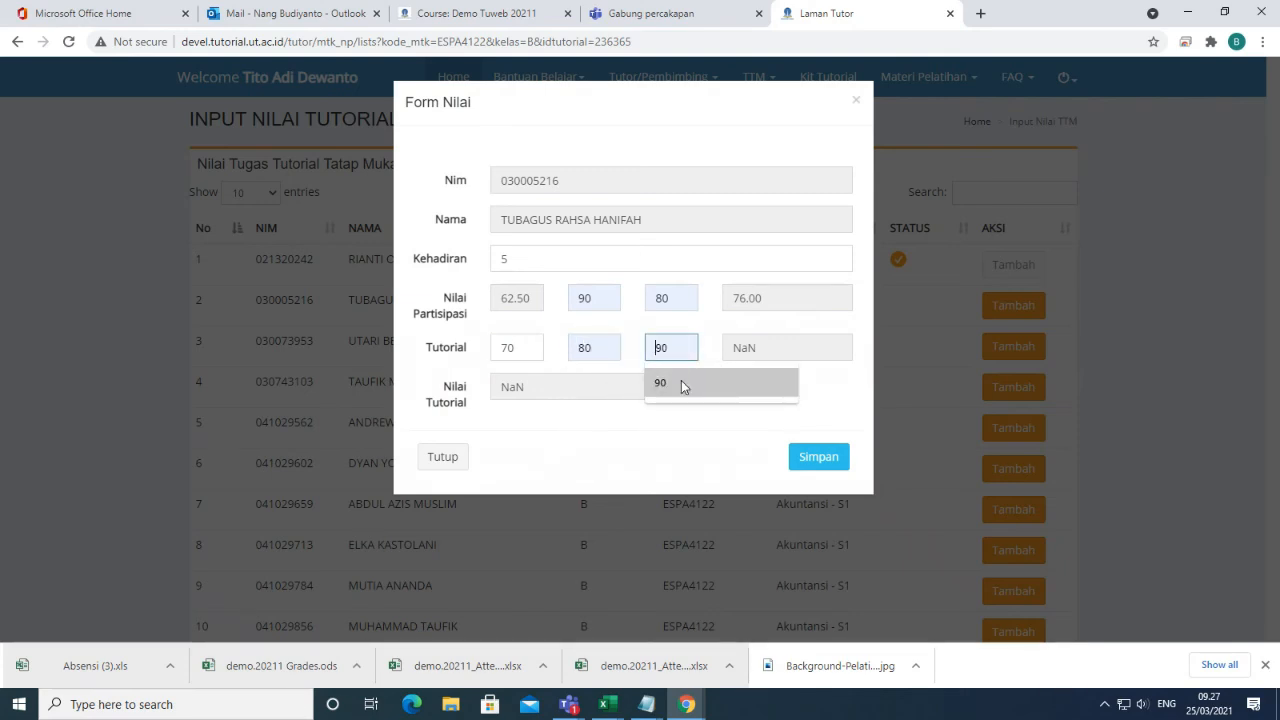
{"action": "left_click", "coordinate": [681, 383]}
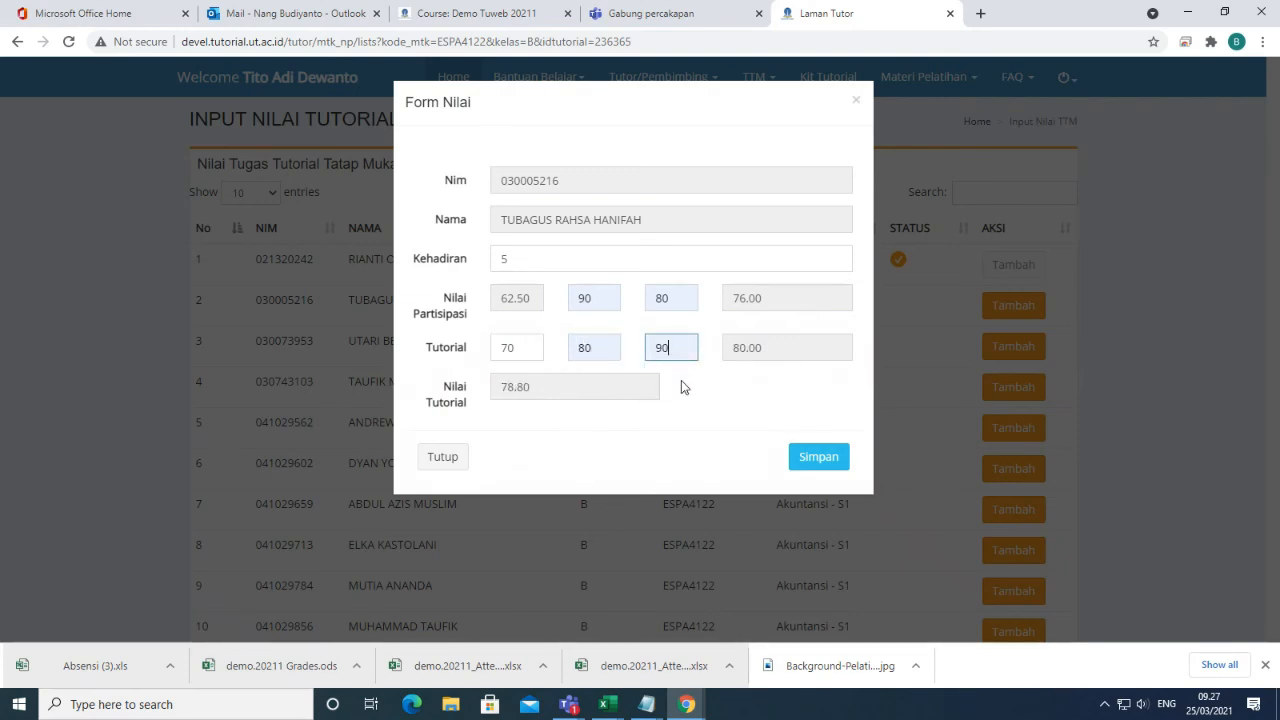
{"action": "left_click", "coordinate": [826, 462]}
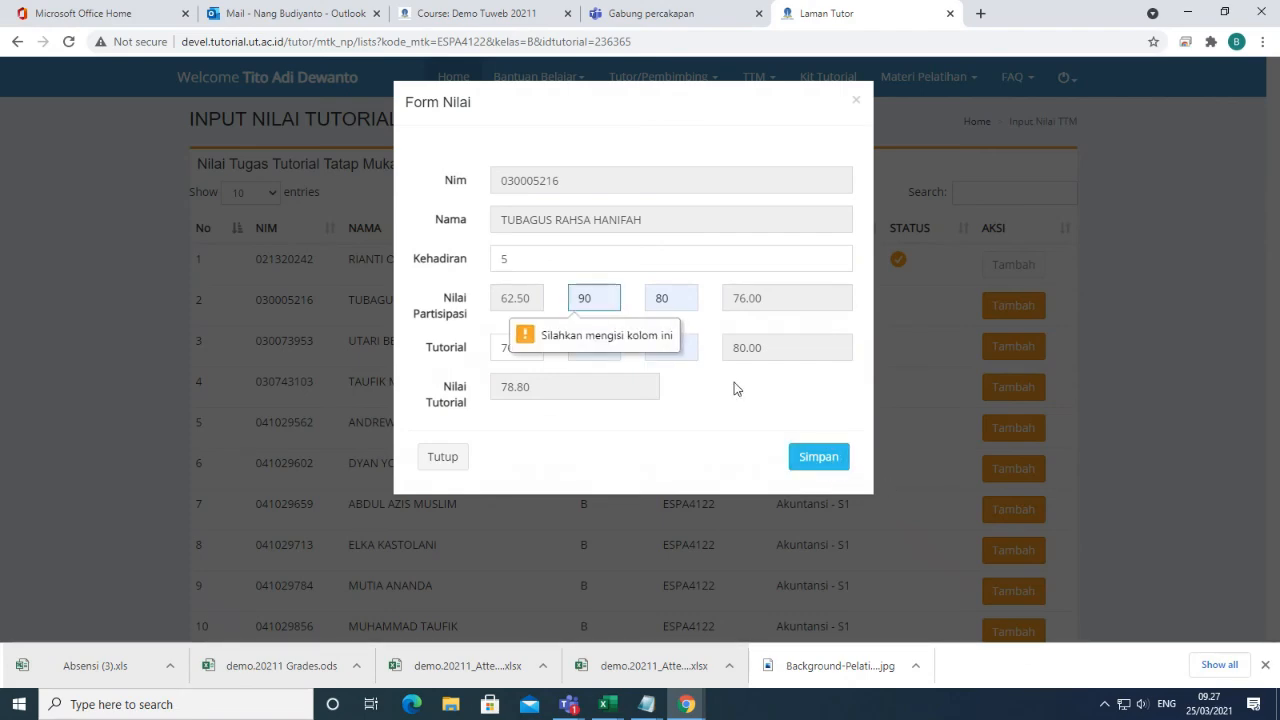
{"action": "left_click", "coordinate": [856, 100]}
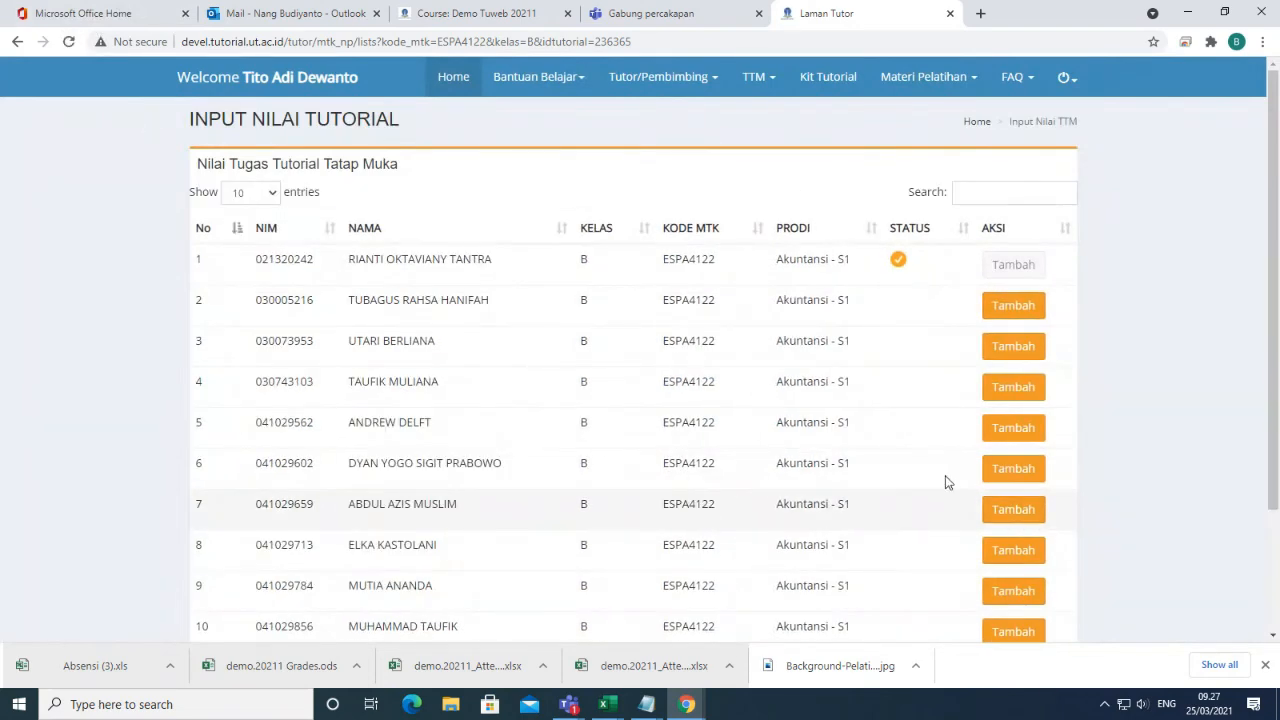
Open the second student's form and enter attendance 7, NA 90 and NTP 90.
{"action": "left_click", "coordinate": [1012, 306]}
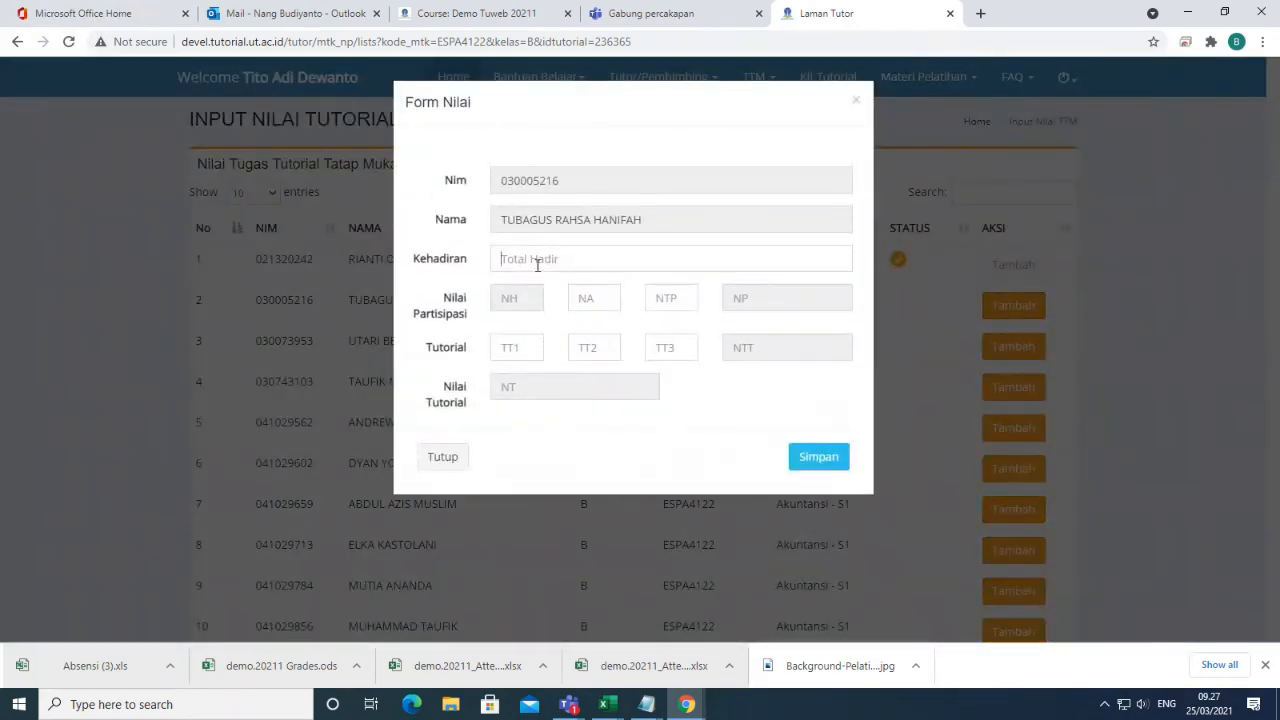
{"action": "left_click", "coordinate": [536, 262]}
{"action": "left_click", "coordinate": [524, 325]}
{"action": "left_click", "coordinate": [582, 297]}
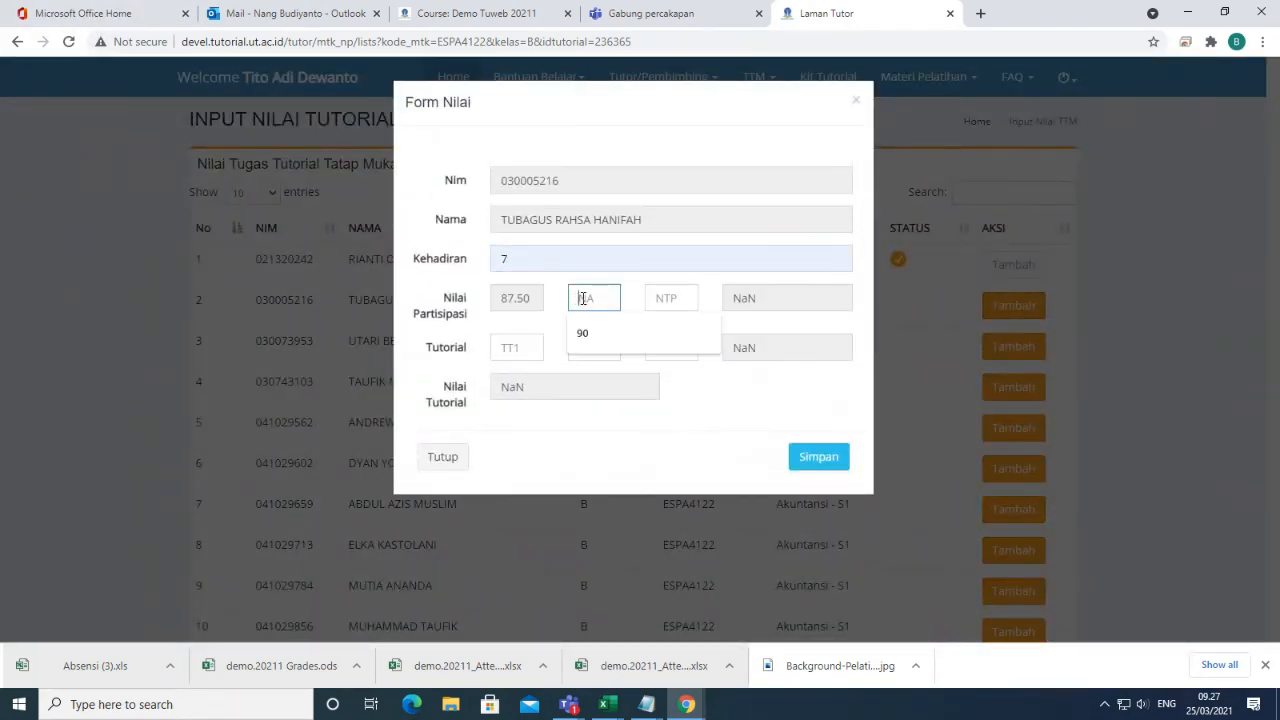
{"action": "left_click", "coordinate": [625, 331]}
{"action": "left_click", "coordinate": [684, 298]}
{"action": "left_click", "coordinate": [662, 362]}
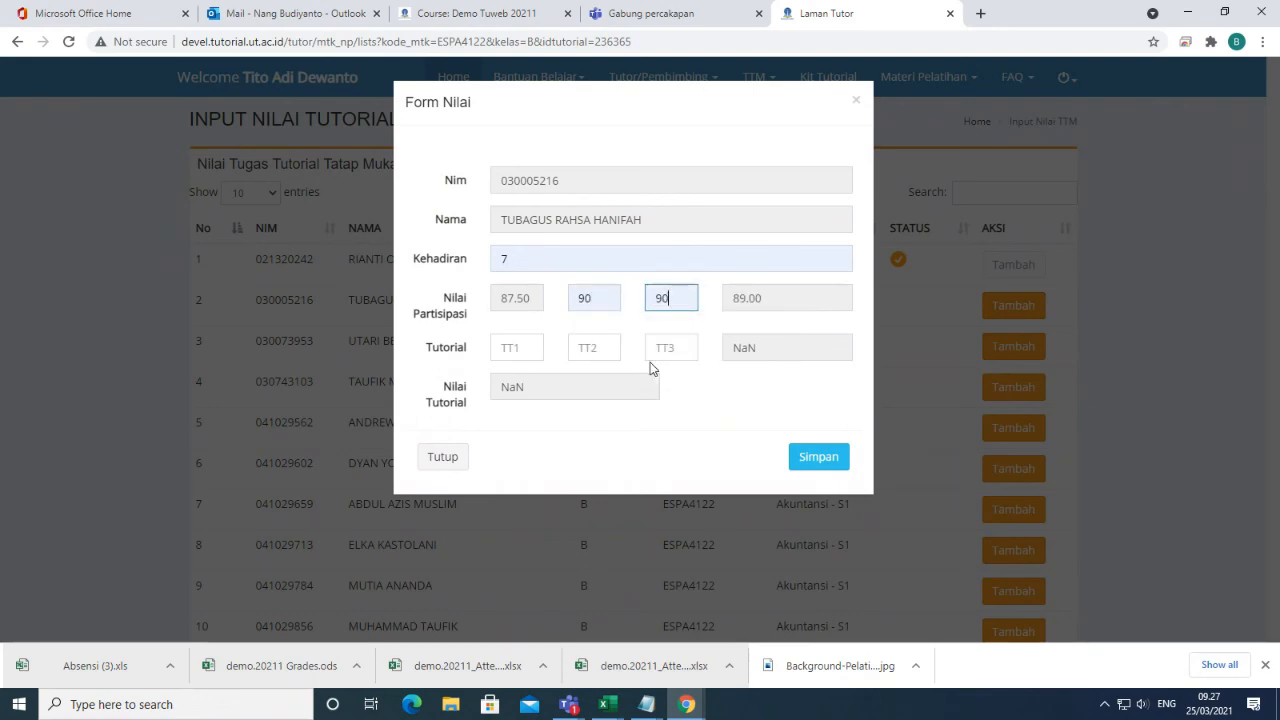
Set tutorial scores 70, 90, 90 and save, giving Nilai Tutorial 85.03.
{"action": "left_click", "coordinate": [519, 348]}
{"action": "left_click", "coordinate": [520, 383]}
{"action": "left_click", "coordinate": [586, 346]}
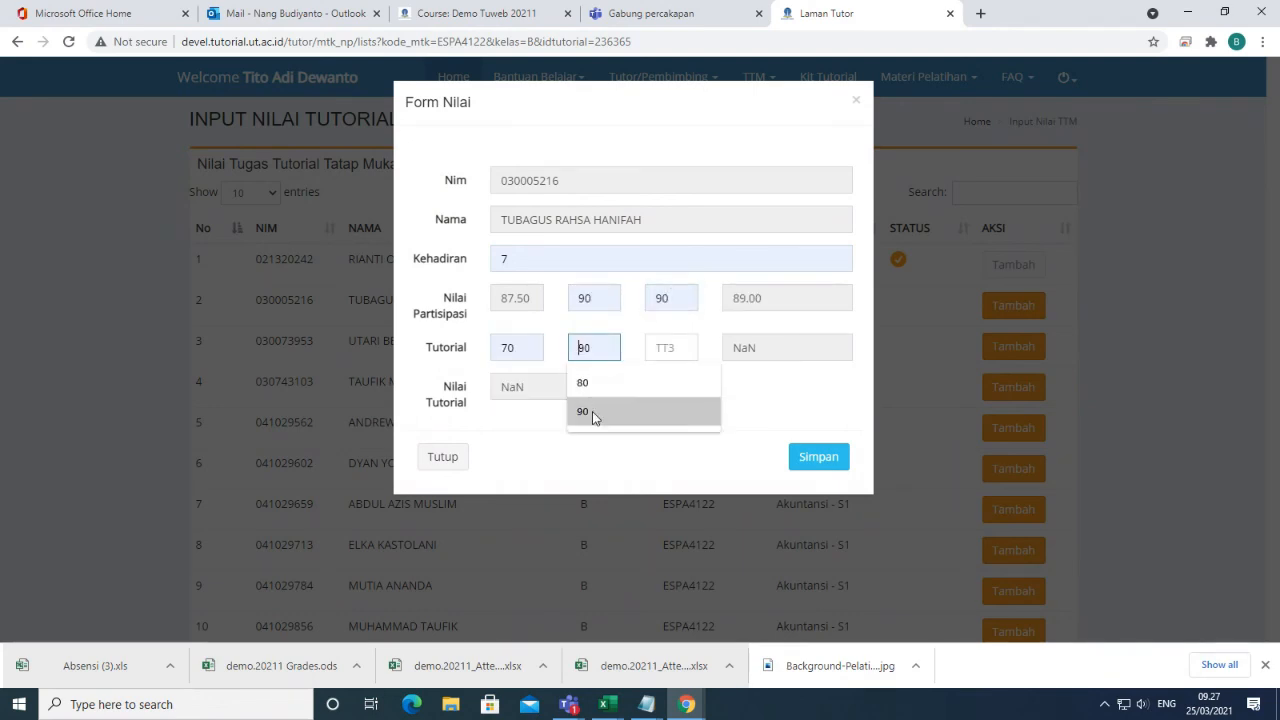
{"action": "left_click", "coordinate": [591, 412]}
{"action": "left_click", "coordinate": [655, 348]}
{"action": "left_click", "coordinate": [660, 383]}
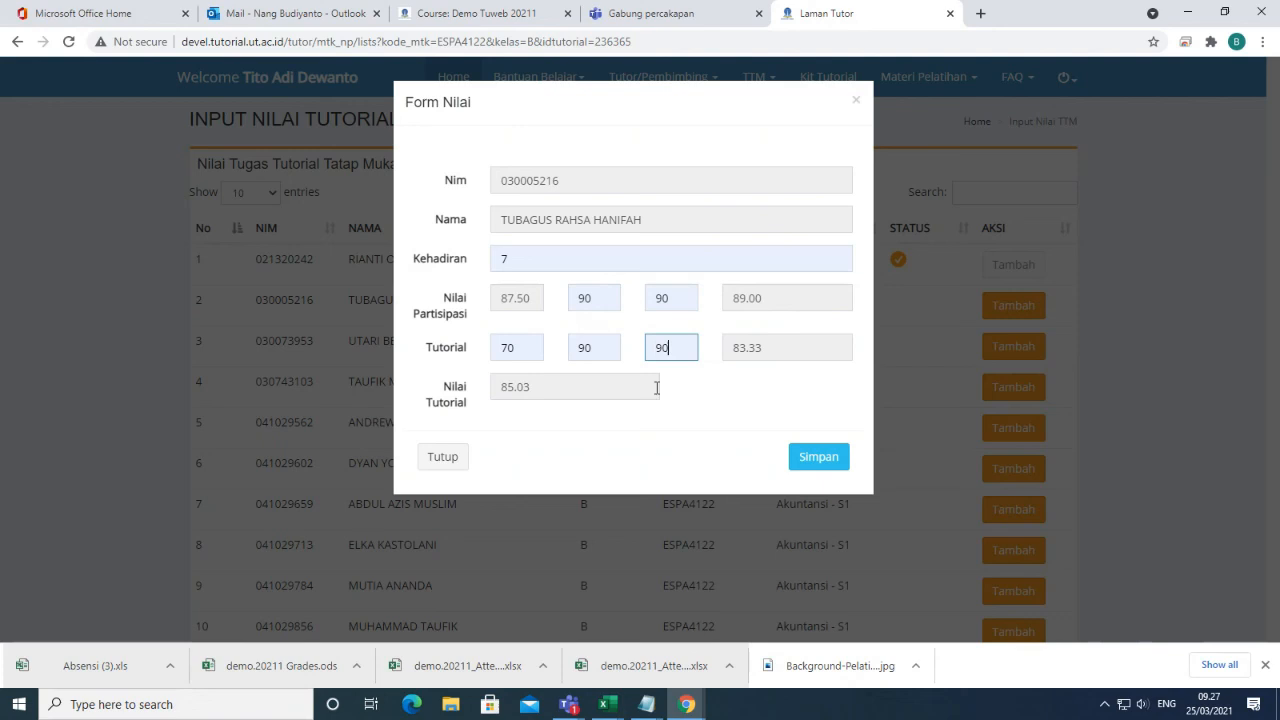
{"action": "left_click", "coordinate": [832, 466]}
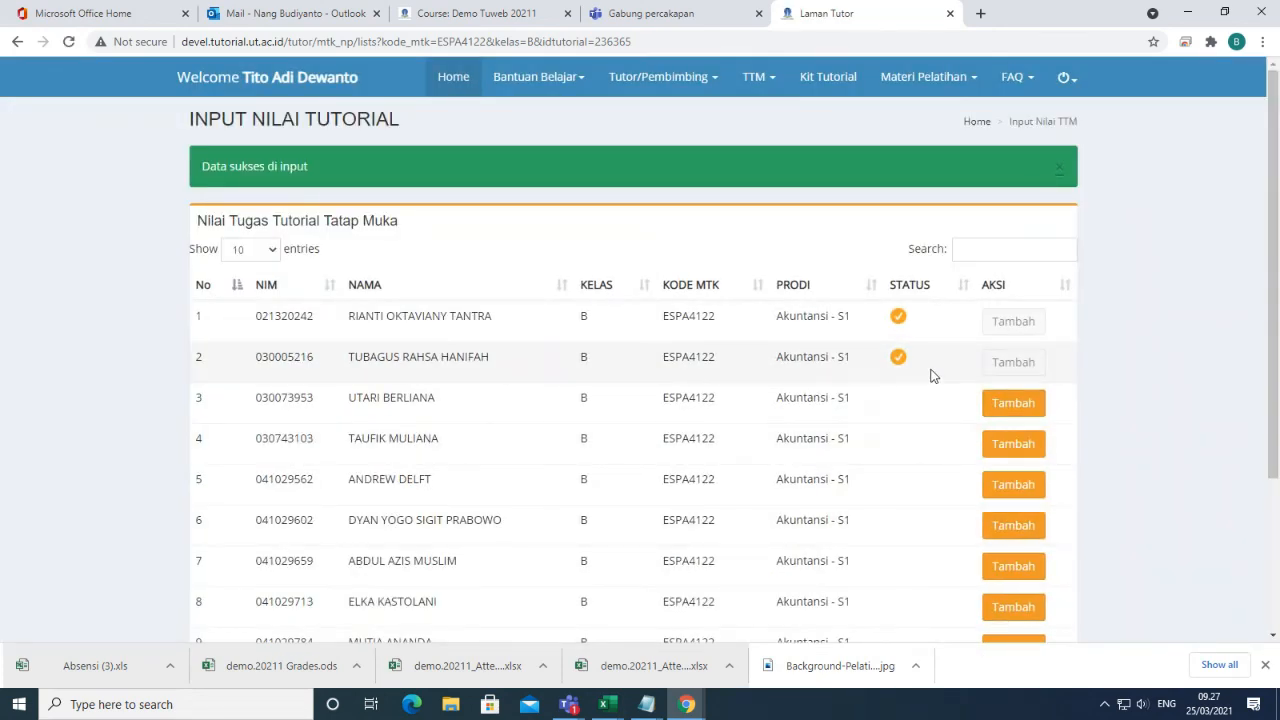
{"action": "scroll", "coordinate": [931, 375], "scroll_direction": "down", "scroll_amount": 3}
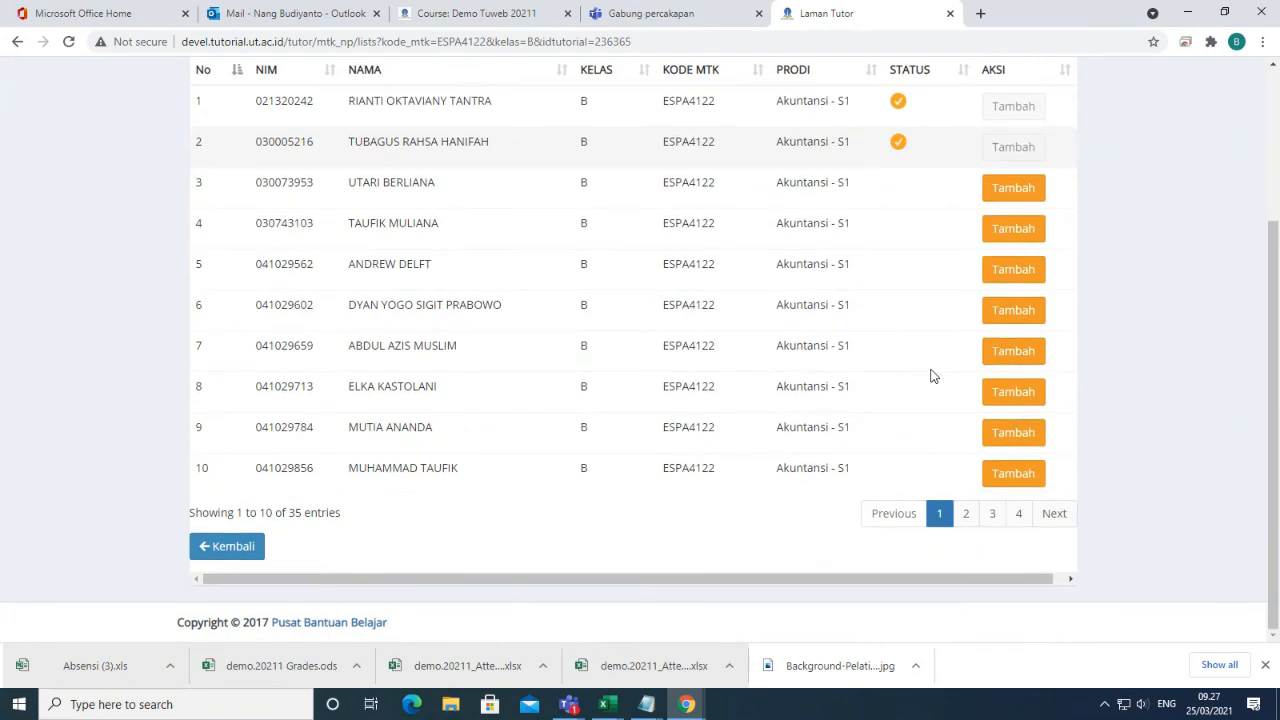
{"action": "scroll", "coordinate": [760, 557], "scroll_direction": "up", "scroll_amount": 1}
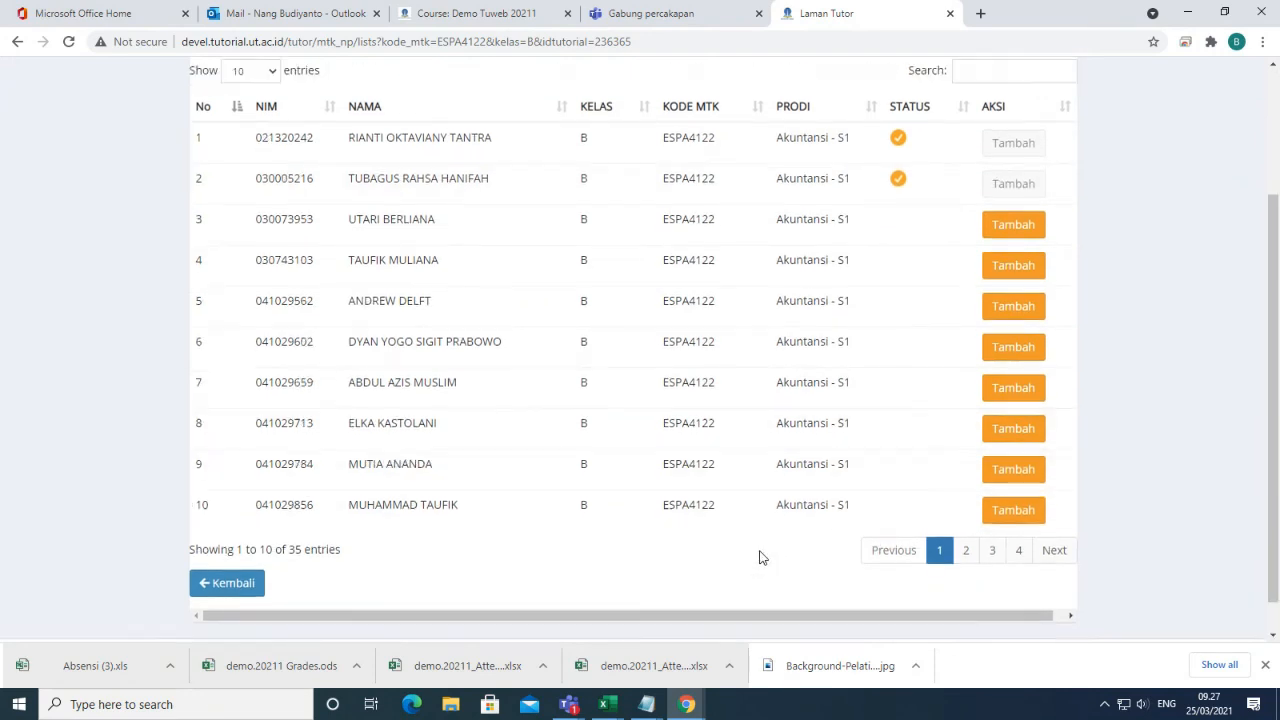
{"action": "scroll", "coordinate": [620, 575], "scroll_direction": "up", "scroll_amount": 3}
{"action": "scroll", "coordinate": [400, 575], "scroll_direction": "down", "scroll_amount": 3}
In the class B recap, update row 1's TT3 to 80, bringing NT to 80.97.
{"action": "left_click", "coordinate": [222, 552]}
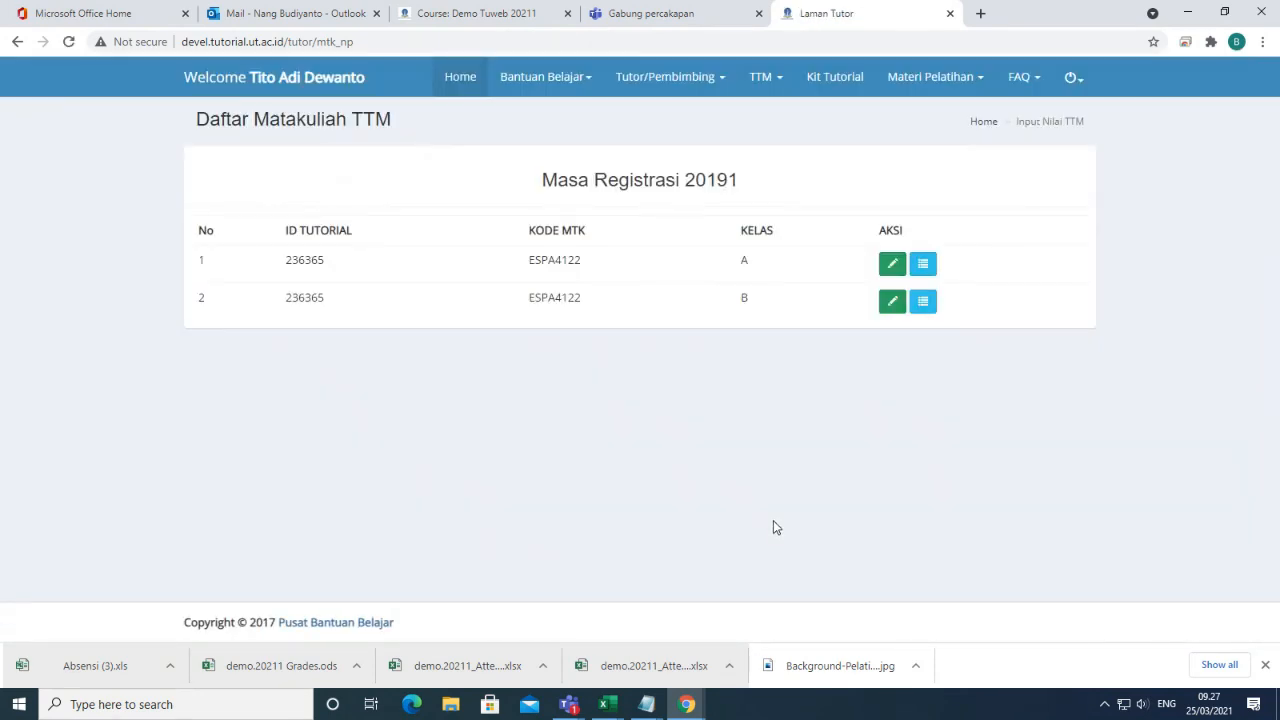
{"action": "left_click", "coordinate": [925, 306]}
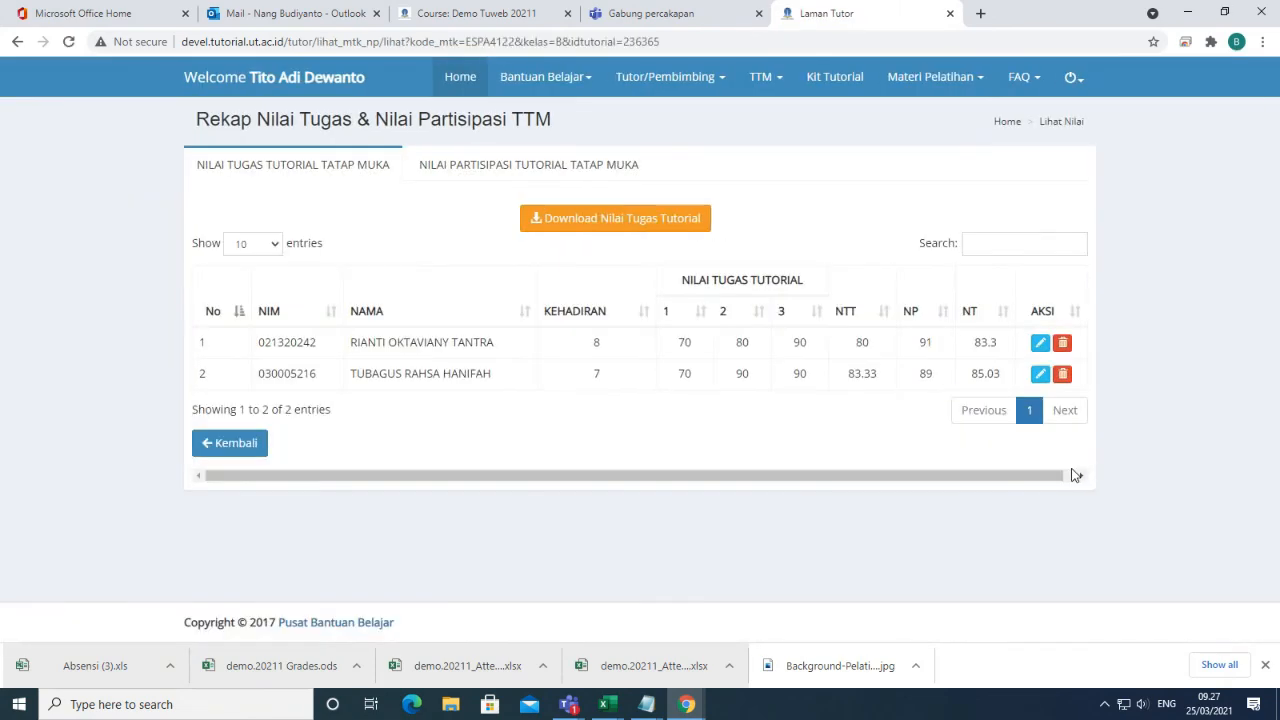
{"action": "left_click", "coordinate": [1040, 343]}
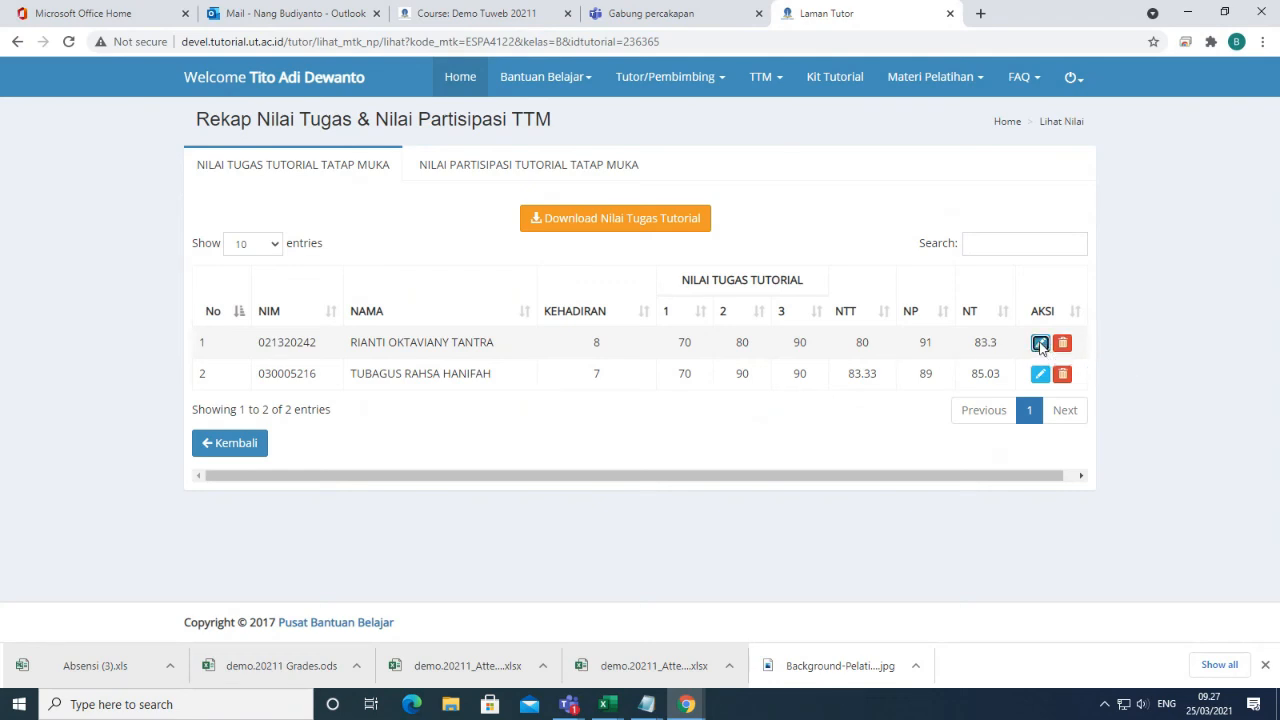
{"action": "double_click", "coordinate": [666, 328]}
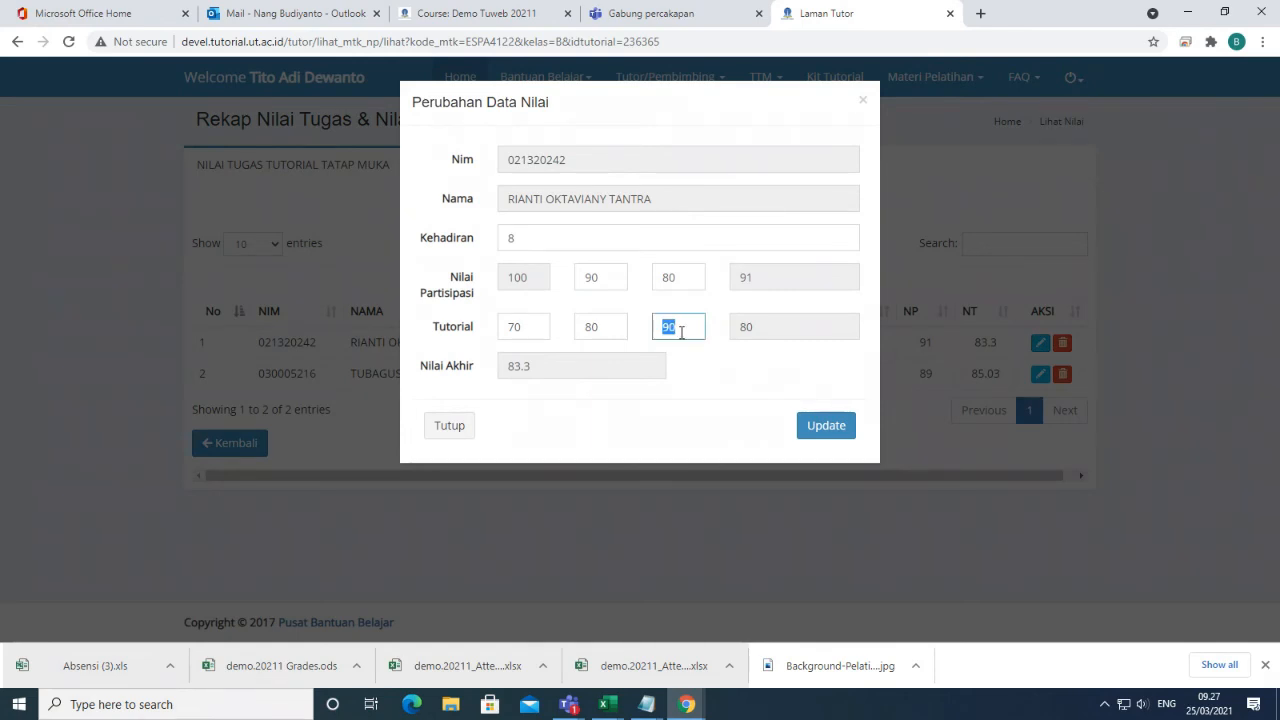
{"action": "type", "text": "80"}
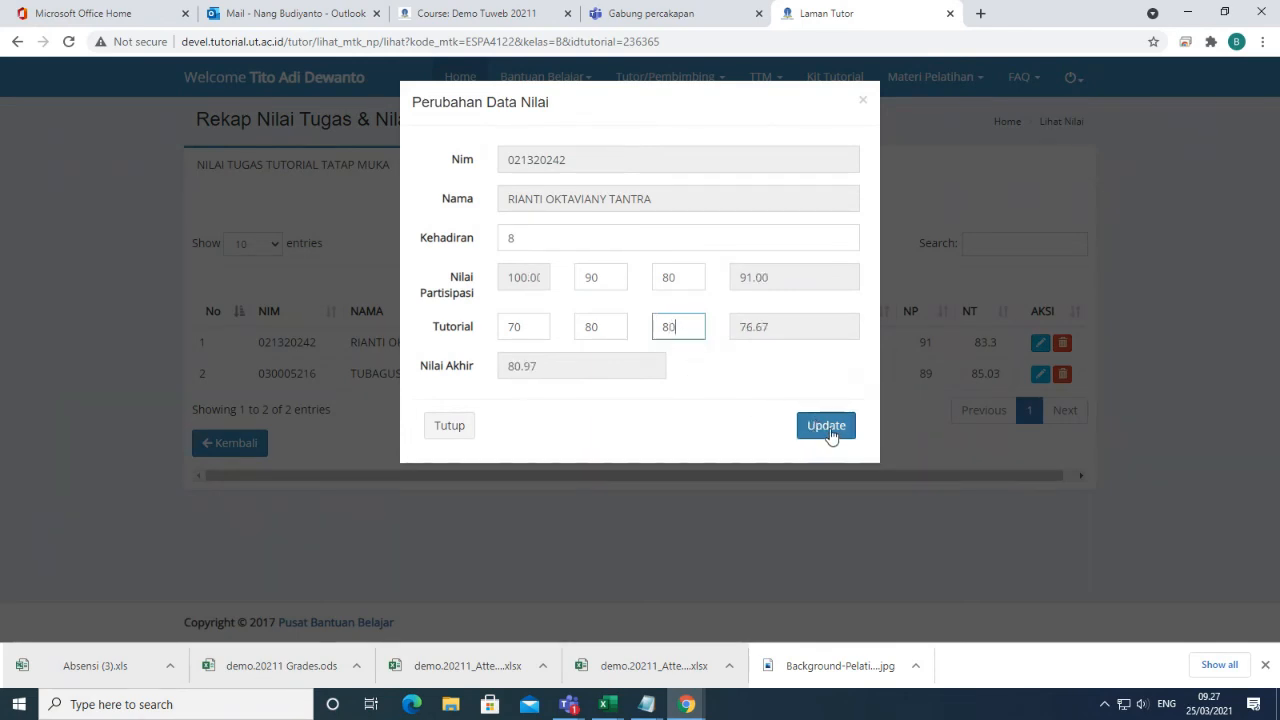
{"action": "left_click", "coordinate": [828, 430]}
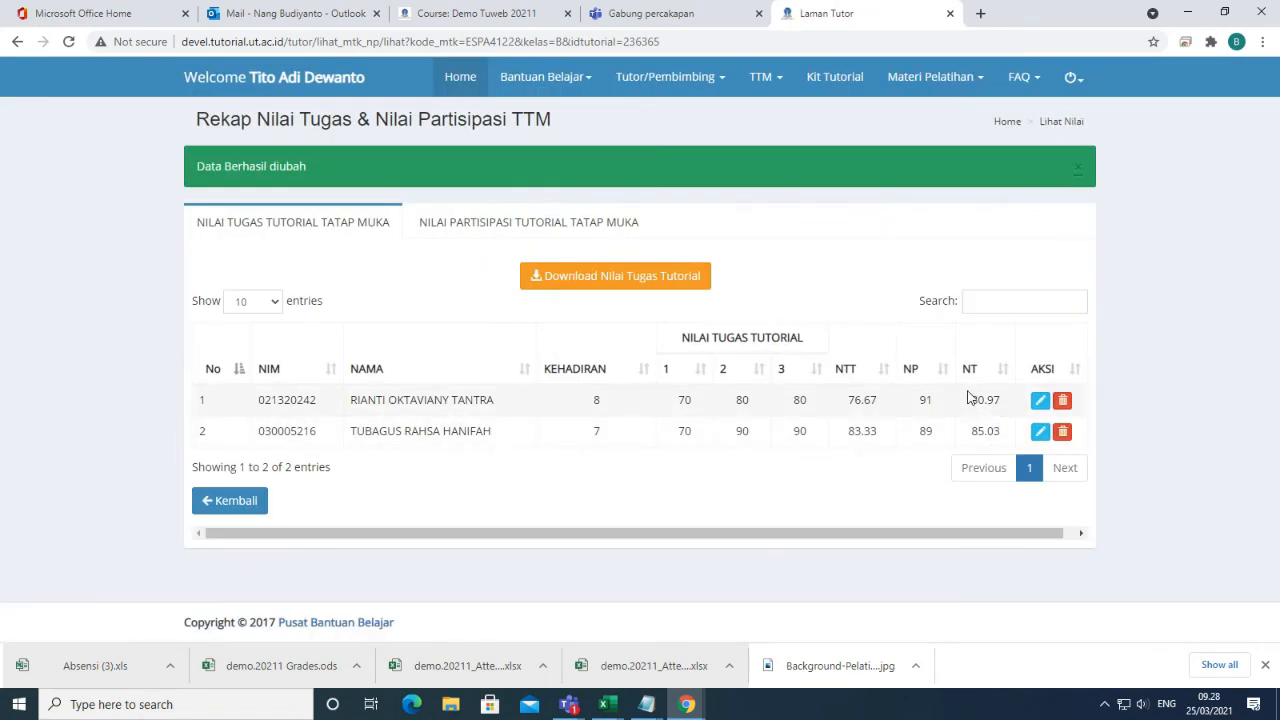
{"action": "double_click", "coordinate": [980, 400]}
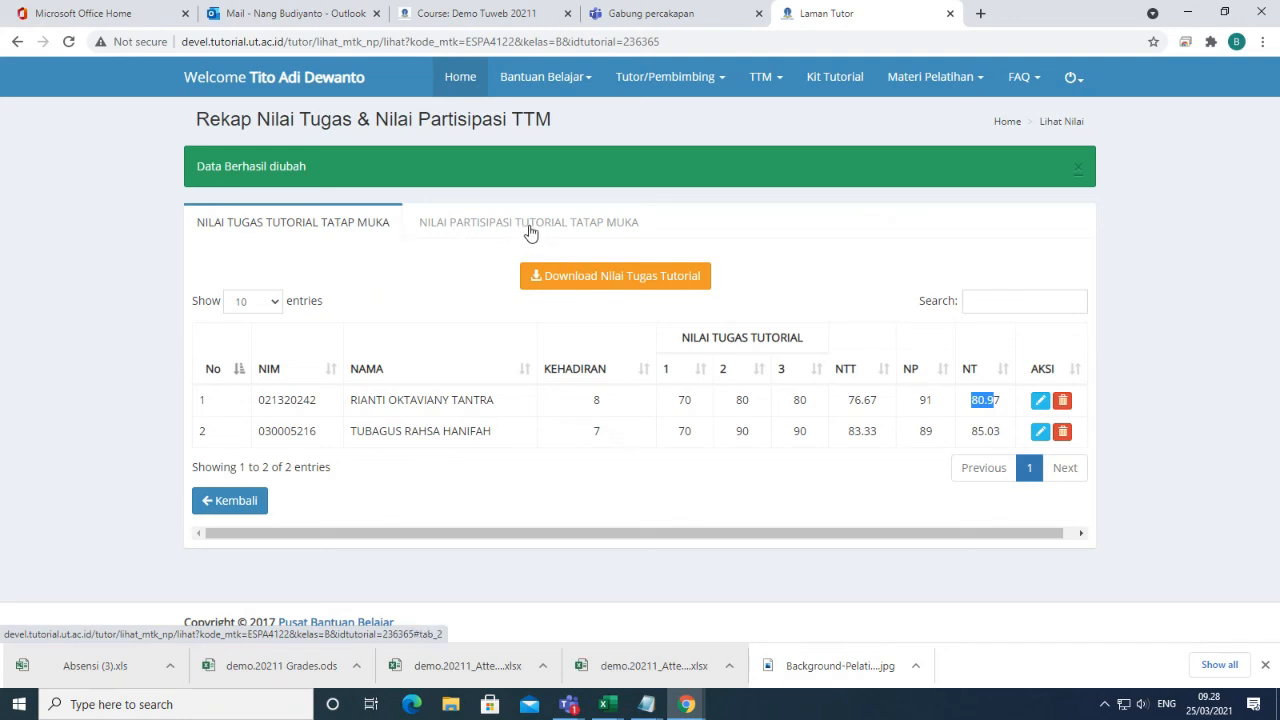
Generate the cetak_nt tutorial grade PDF and the cetak_np participation grade PDF.
{"action": "left_click", "coordinate": [664, 285]}
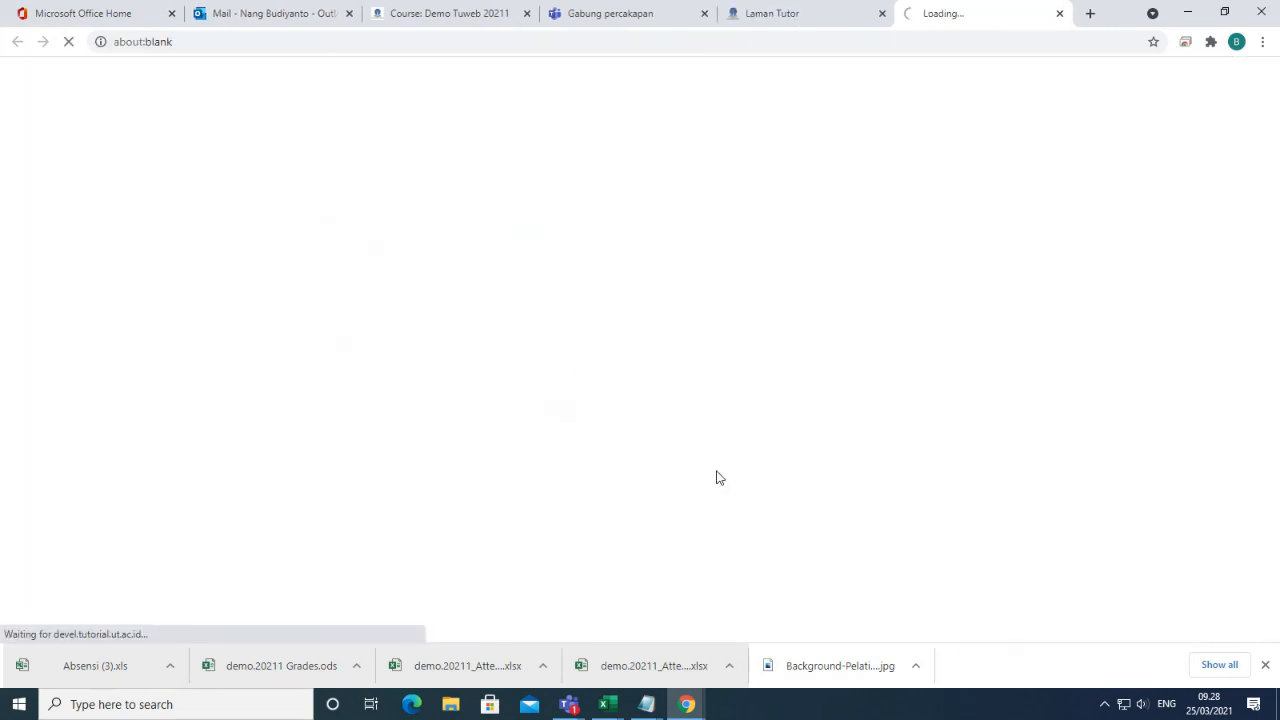
{"action": "left_click", "coordinate": [806, 16]}
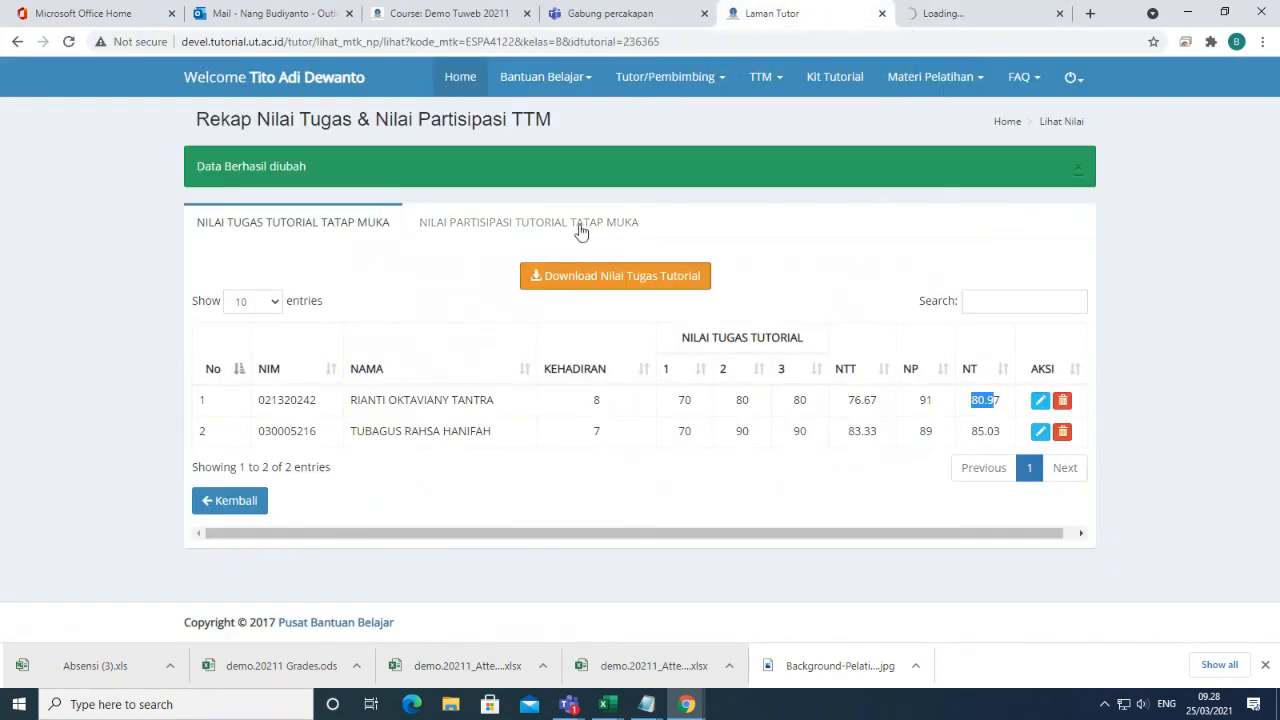
{"action": "left_click", "coordinate": [503, 222]}
{"action": "left_click", "coordinate": [636, 321]}
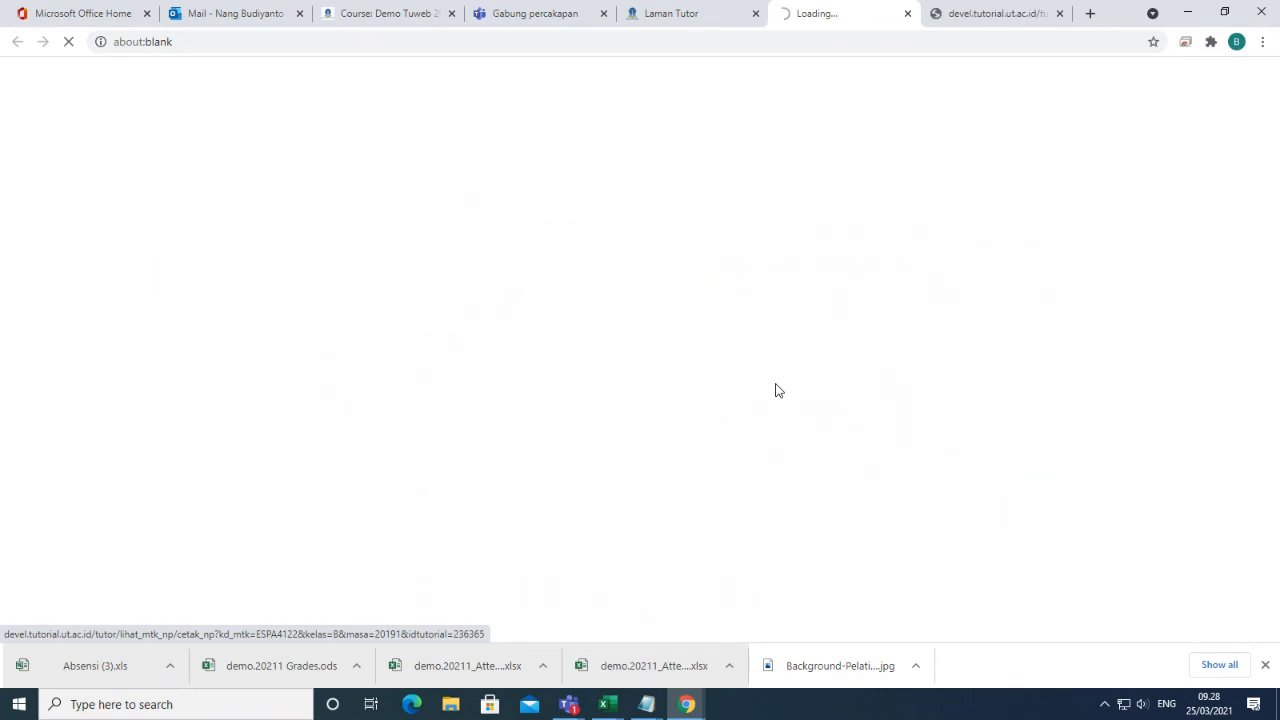
Review the participation (NP 91/89) and tutorial (NT 80.97/85.03) PDFs, then return to the recap.
{"action": "scroll", "coordinate": [845, 467], "scroll_direction": "down", "scroll_amount": 2}
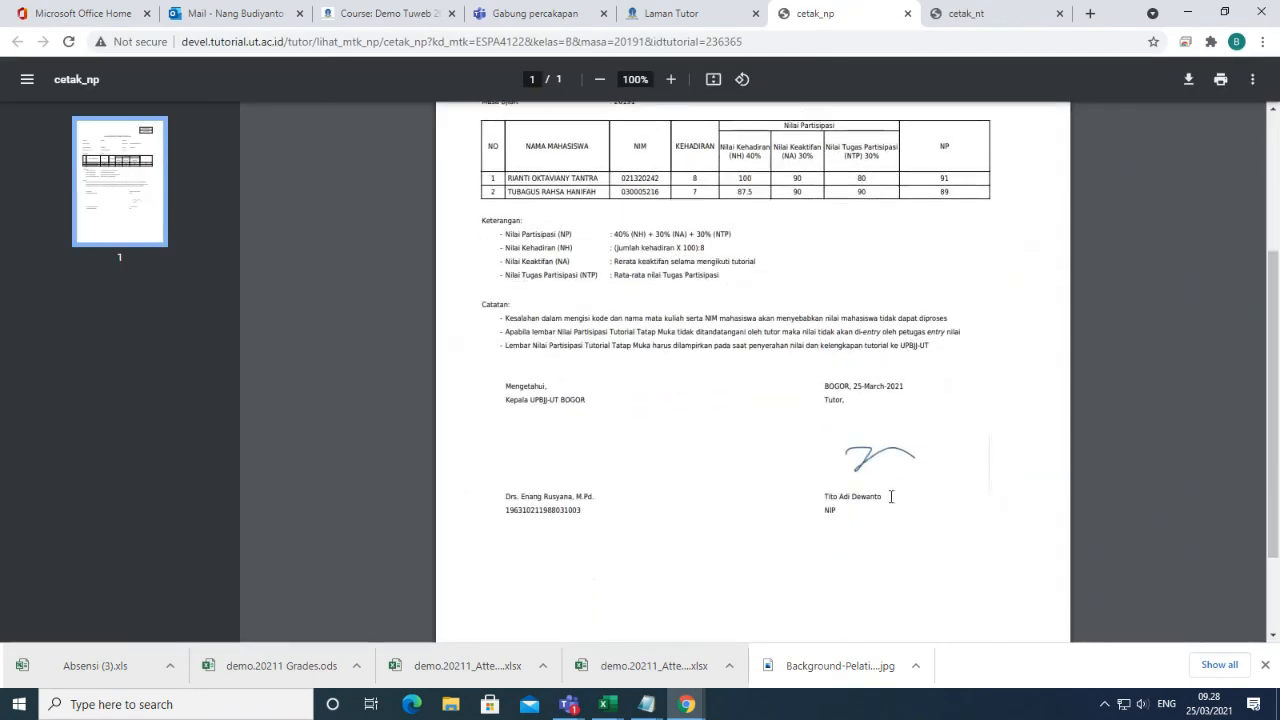
{"action": "scroll", "coordinate": [880, 475], "scroll_direction": "up", "scroll_amount": 2}
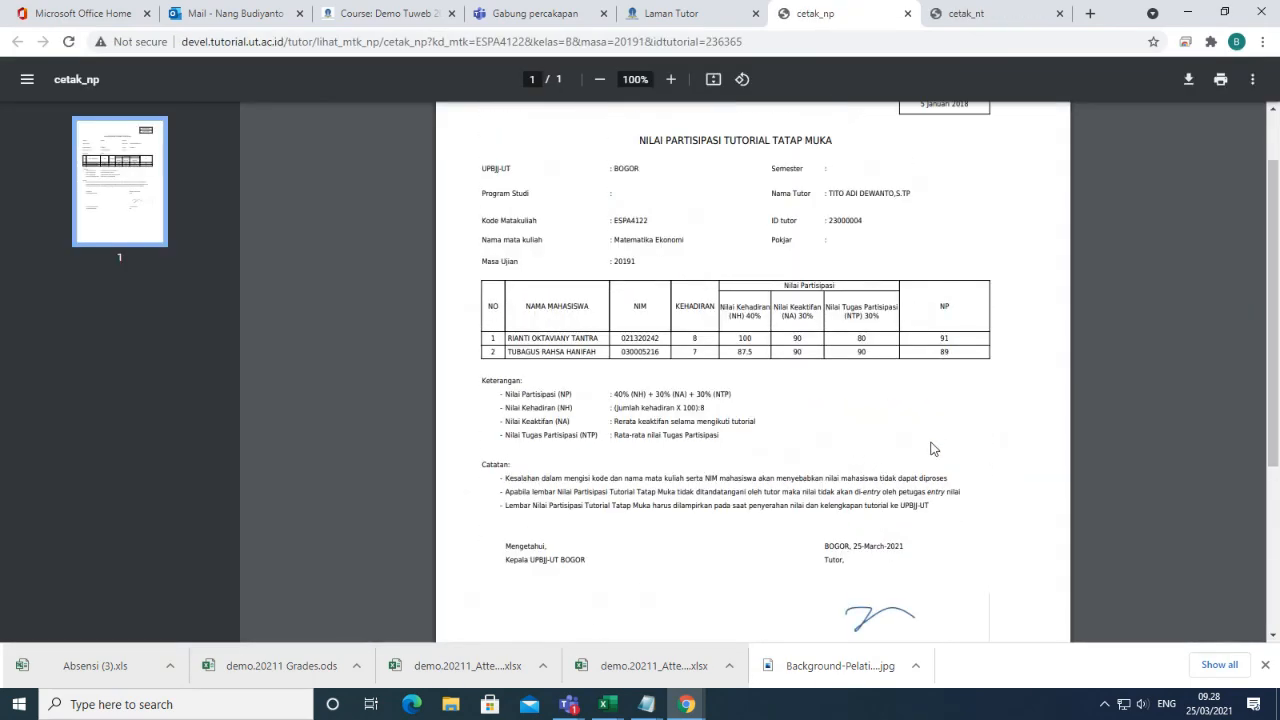
{"action": "scroll", "coordinate": [930, 449], "scroll_direction": "down", "scroll_amount": 3}
{"action": "scroll", "coordinate": [930, 449], "scroll_direction": "up", "scroll_amount": 4}
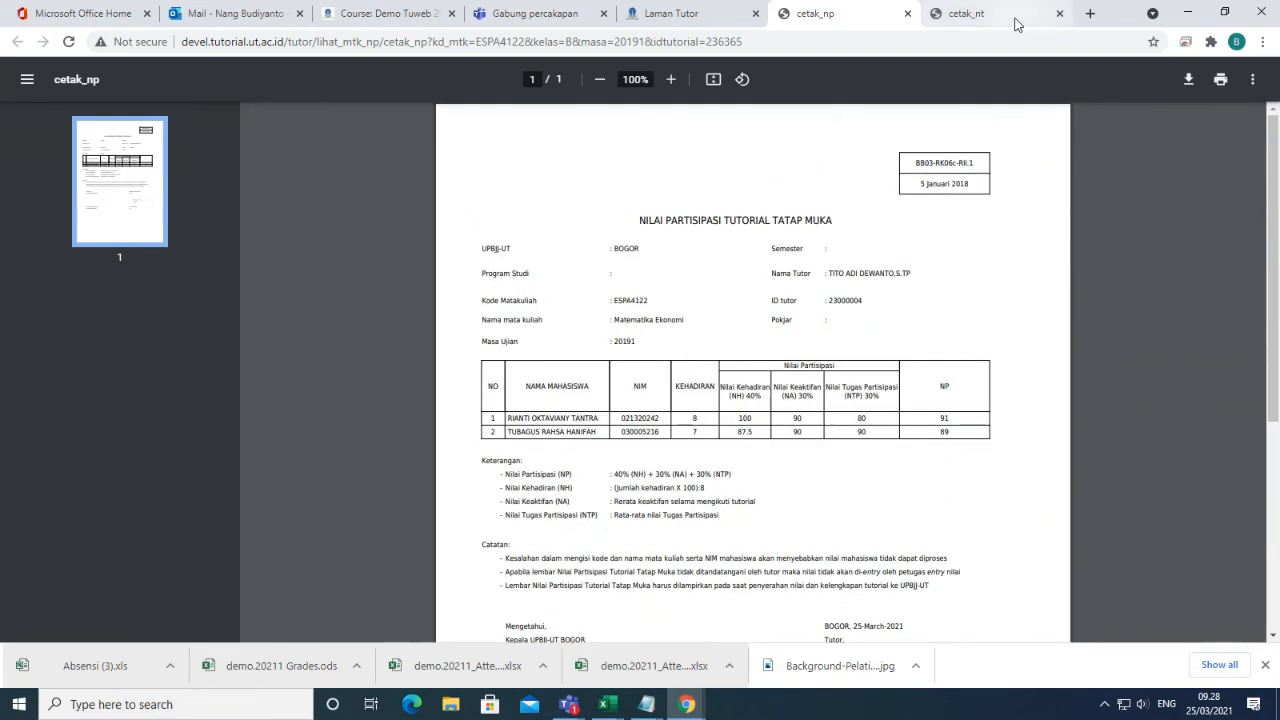
{"action": "left_click", "coordinate": [1016, 24]}
{"action": "scroll", "coordinate": [909, 471], "scroll_direction": "down", "scroll_amount": 3}
{"action": "scroll", "coordinate": [910, 470], "scroll_direction": "up", "scroll_amount": 3}
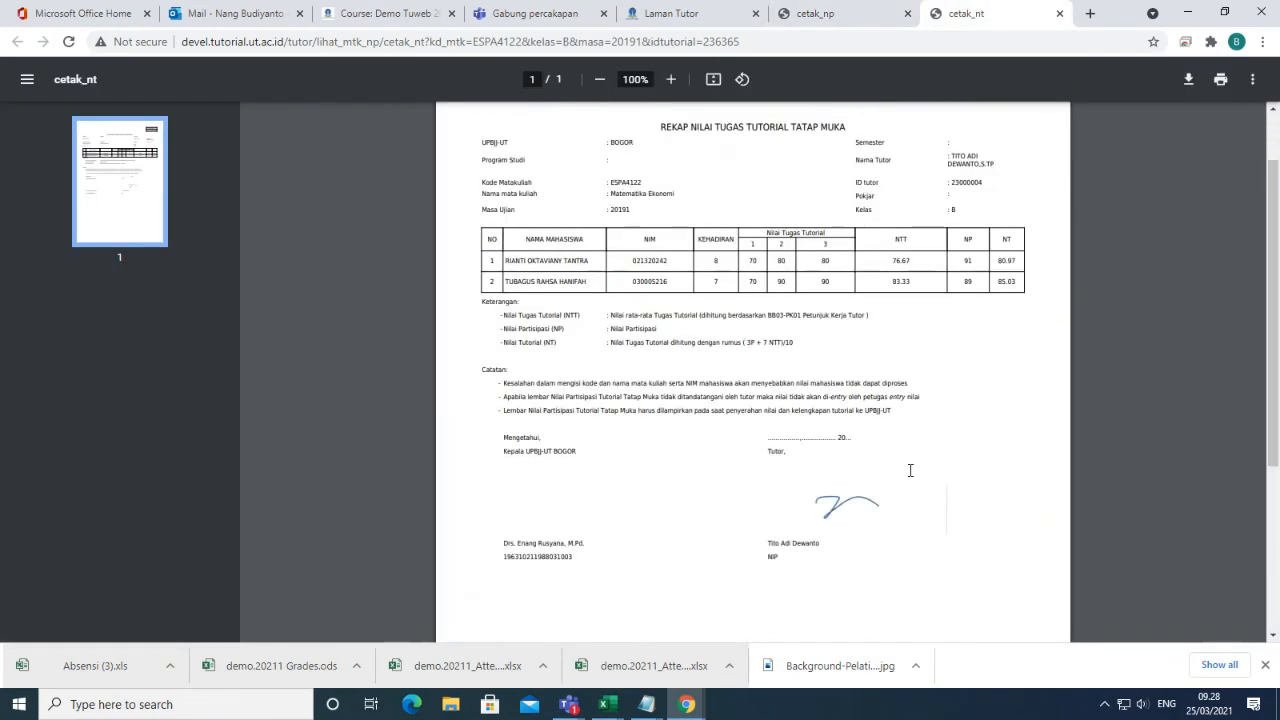
{"action": "left_click", "coordinate": [688, 24]}
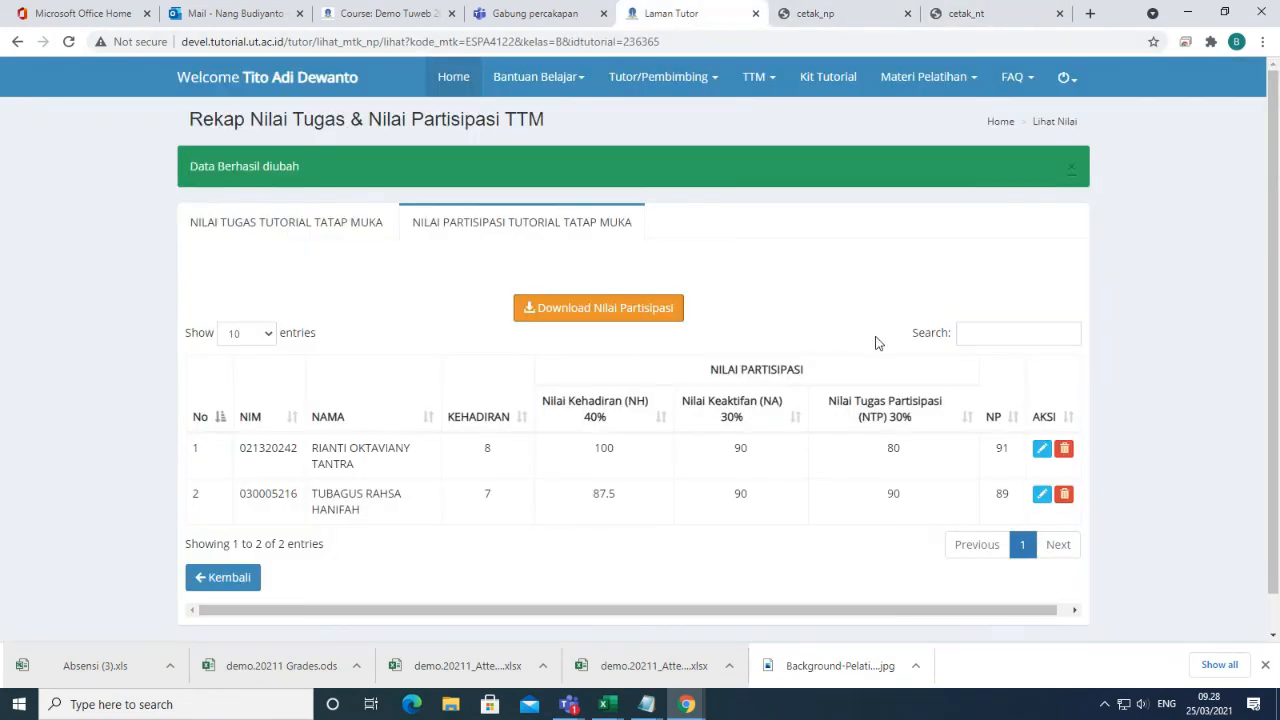
{"action": "left_click", "coordinate": [756, 80]}
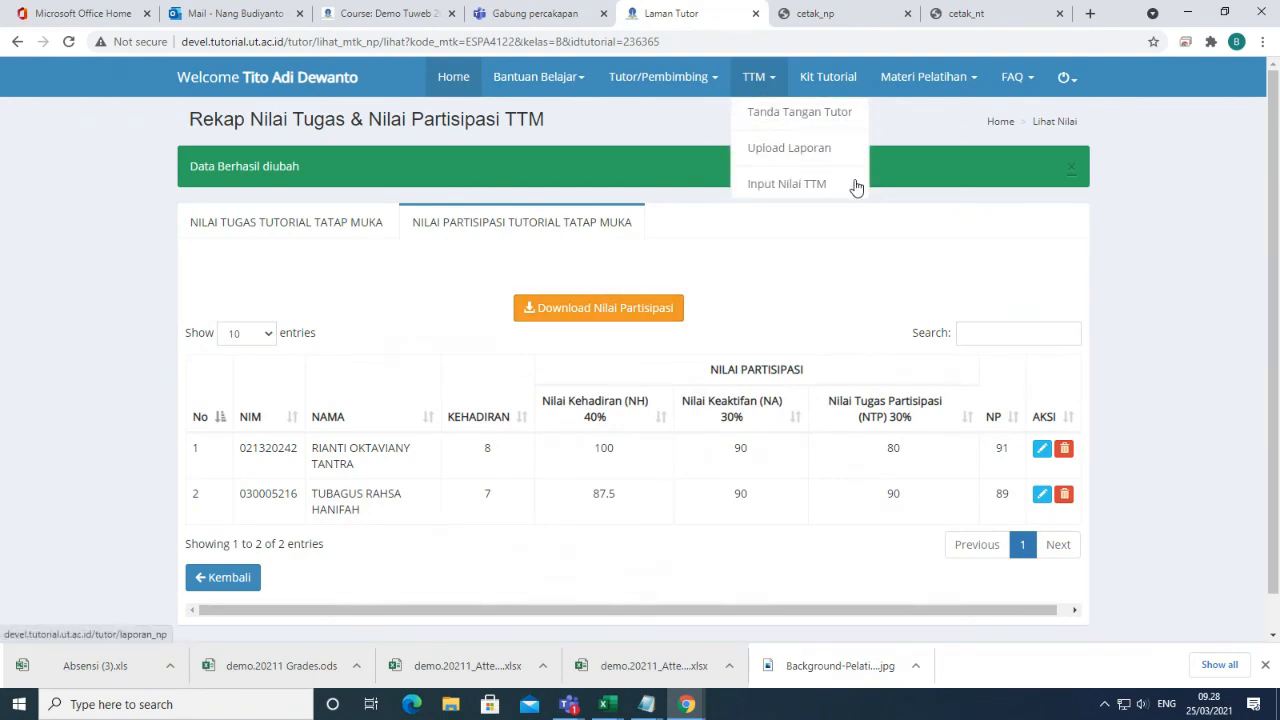
{"action": "left_click", "coordinate": [829, 277]}
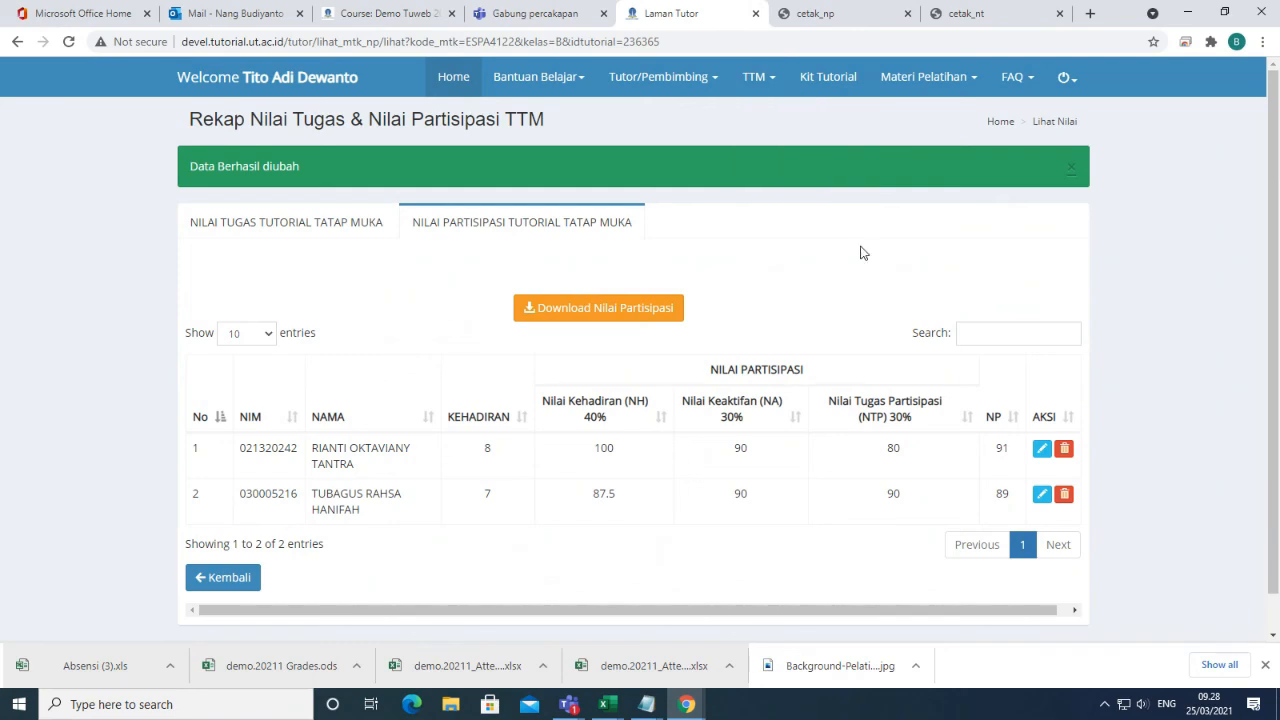